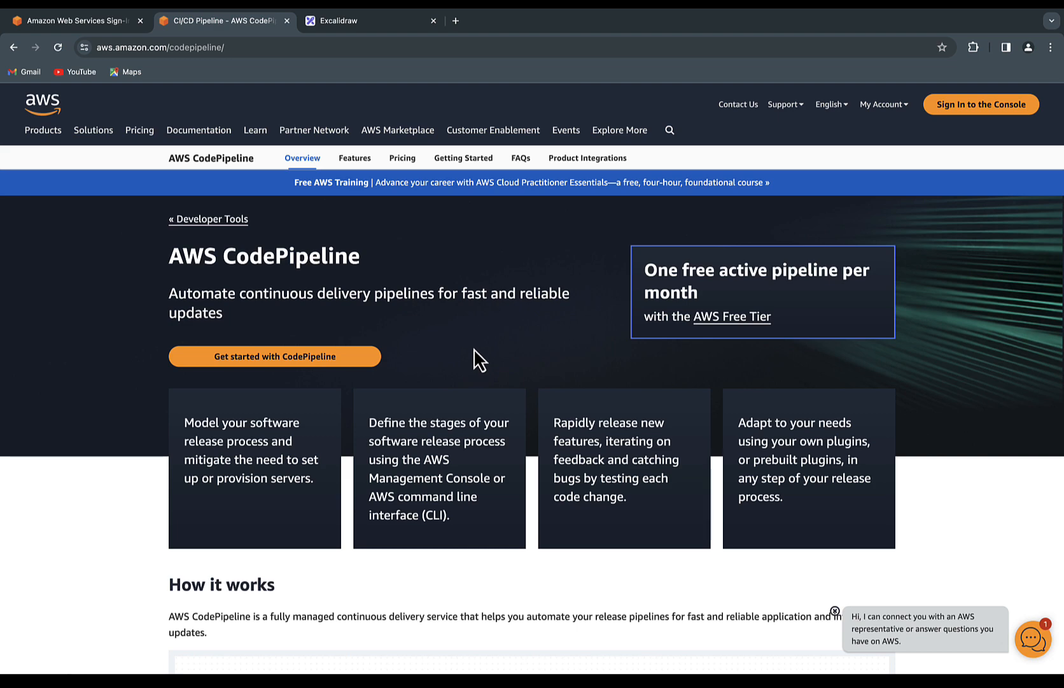
Step: Scroll to Product-service-env's Domain link and open its Congratulations page in a new tab, then return to the overview
scroll(478, 359, "down", 3)
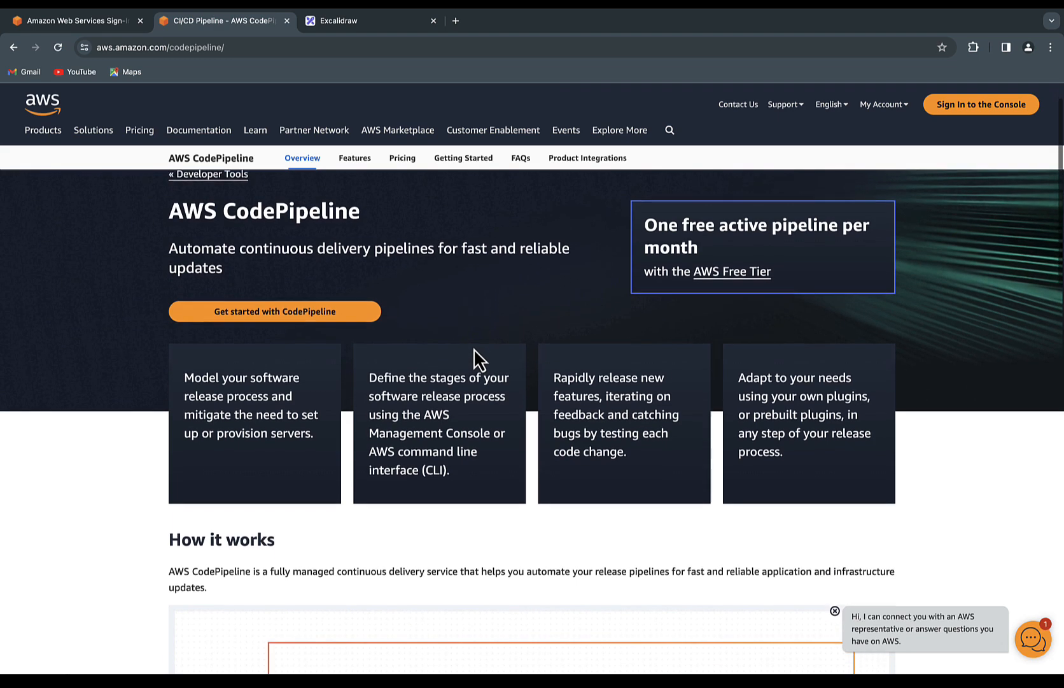
scroll(475, 348, "down", 2)
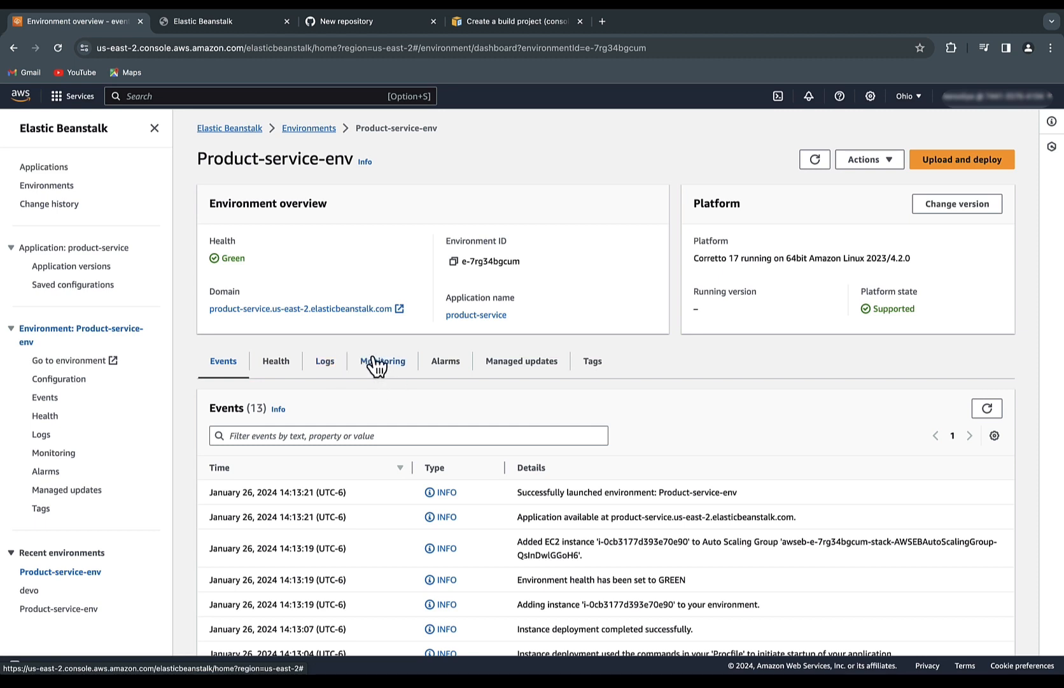
left_click(317, 309)
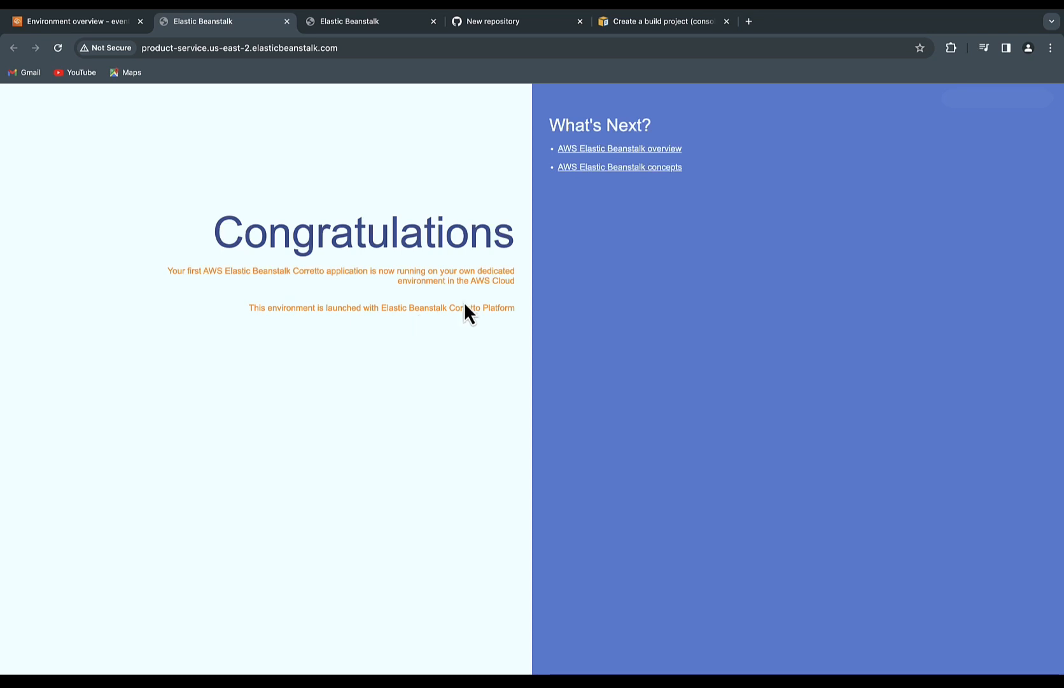
left_click(61, 19)
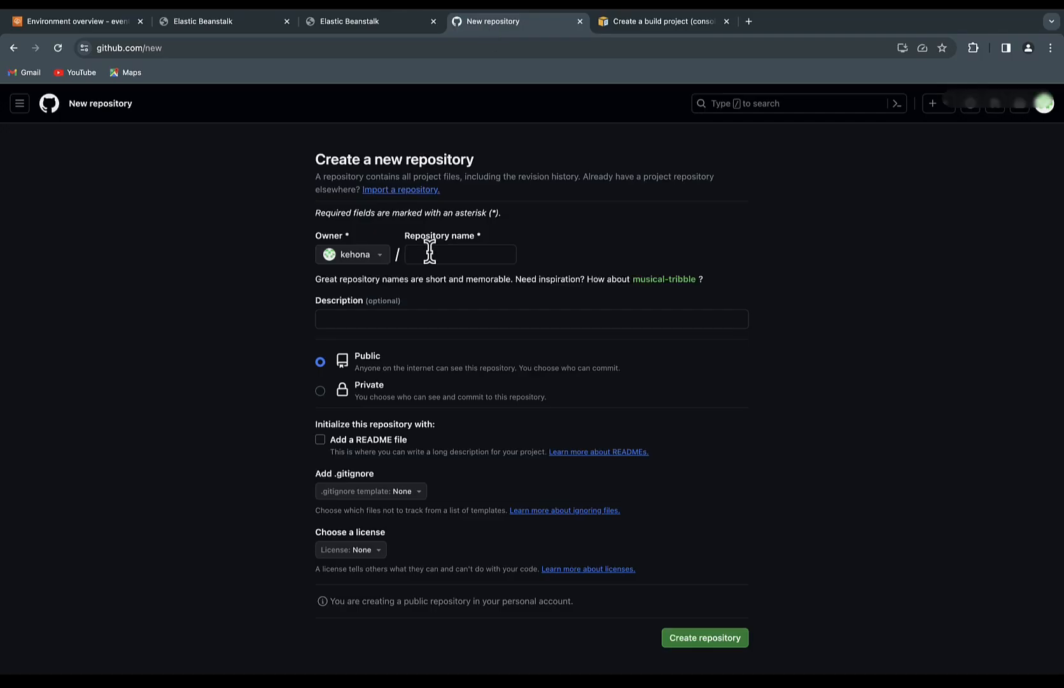
Step: On GitHub's New repository page, place the cursor in the Repository name field
left_click(430, 253)
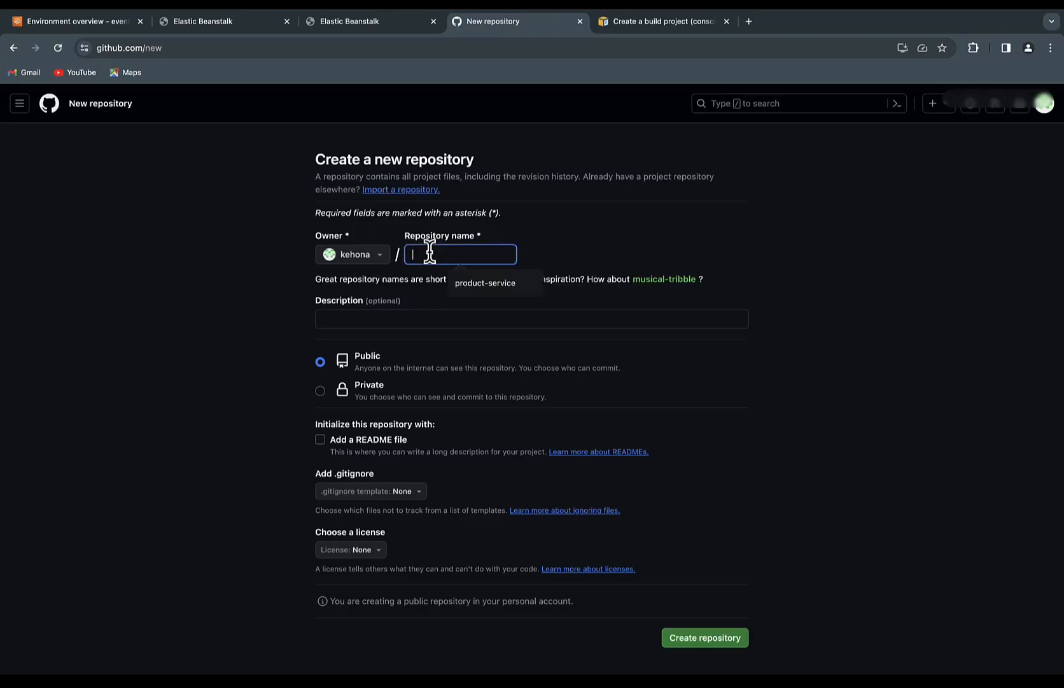
Step: Accept the suggested repository name product-service for the new public repository
left_click(487, 282)
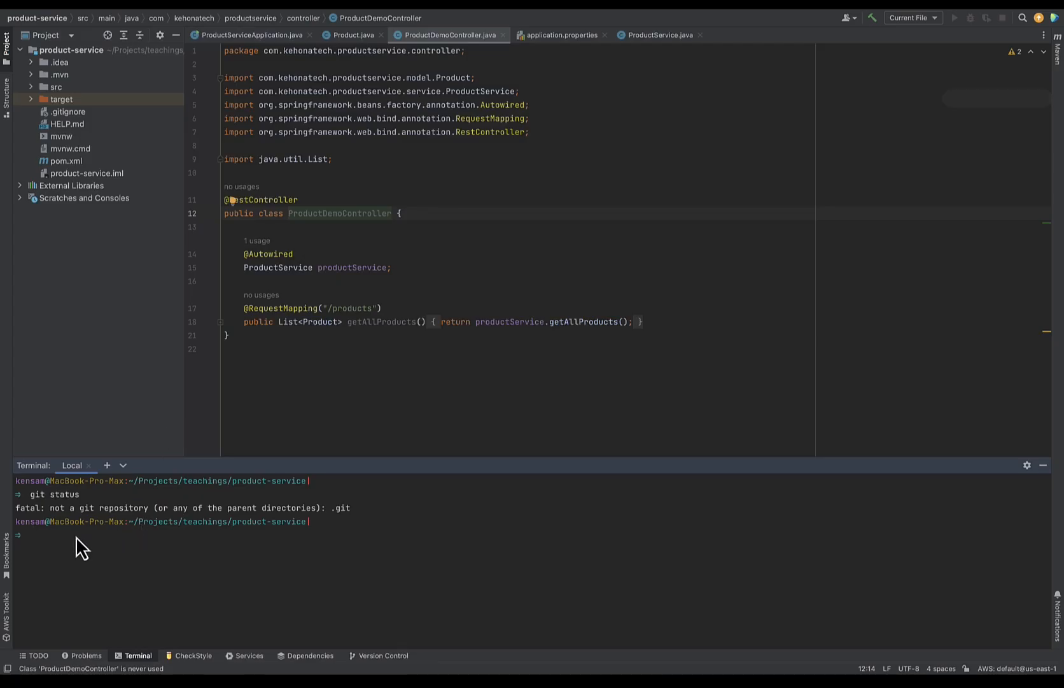
Step: In the IntelliJ terminal, run git init, add the GitHub origin remote, stage all files with git add . and commit
double_click(73, 533)
left_click(87, 541)
key("ctrl+Left")
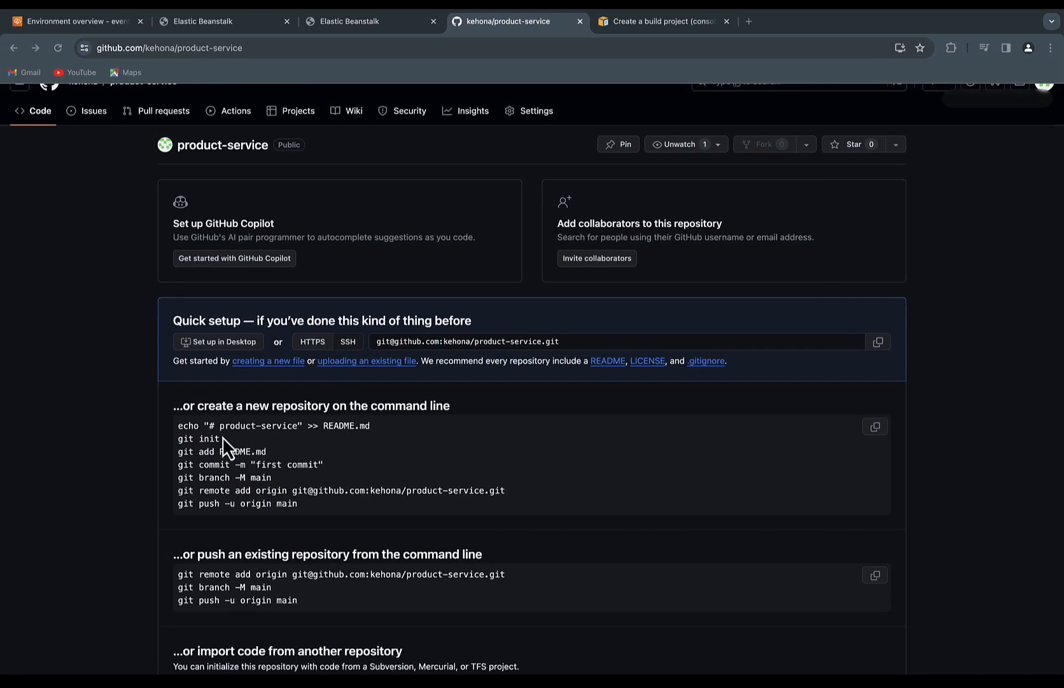
key("ctrl+Right")
type("git init")
key("Return")
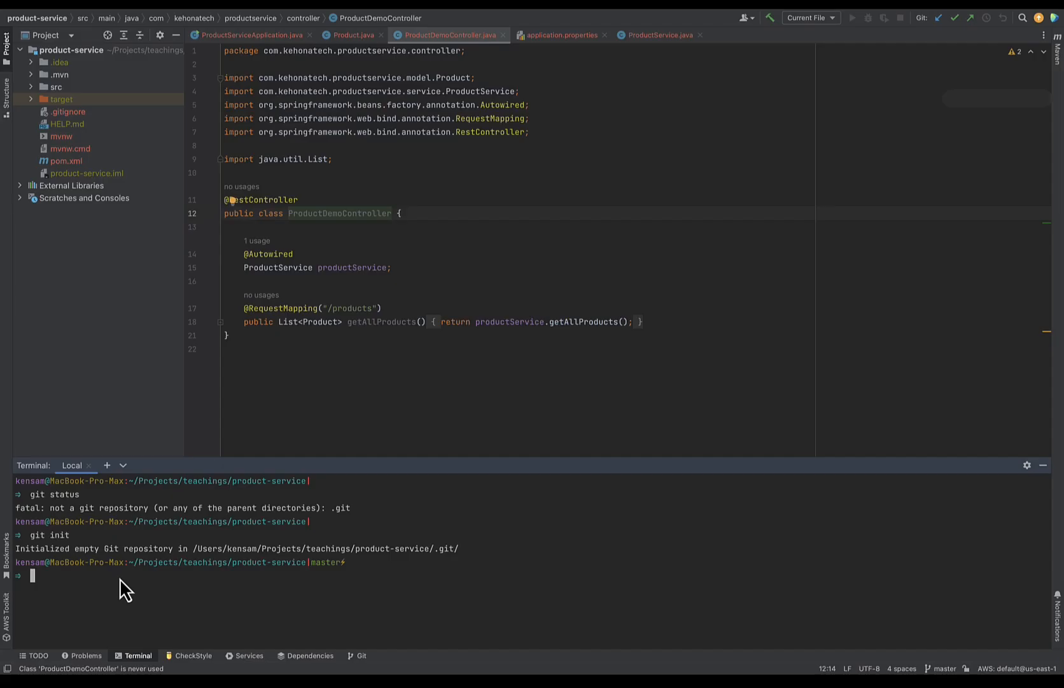
key("super+v")
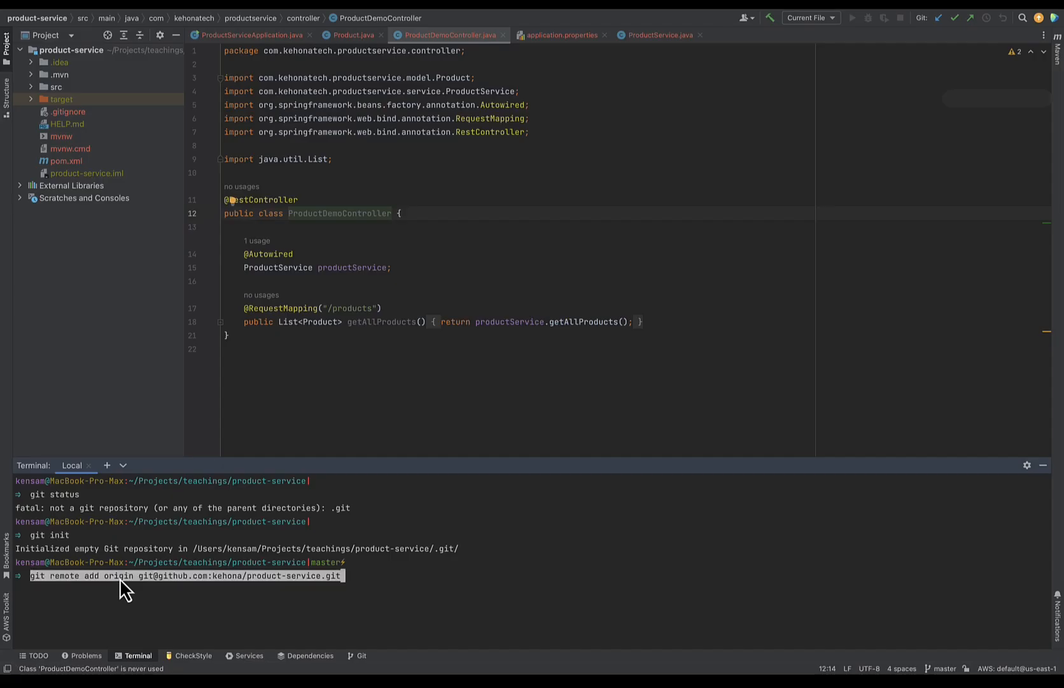
key("Return")
type("git add .")
key("Return")
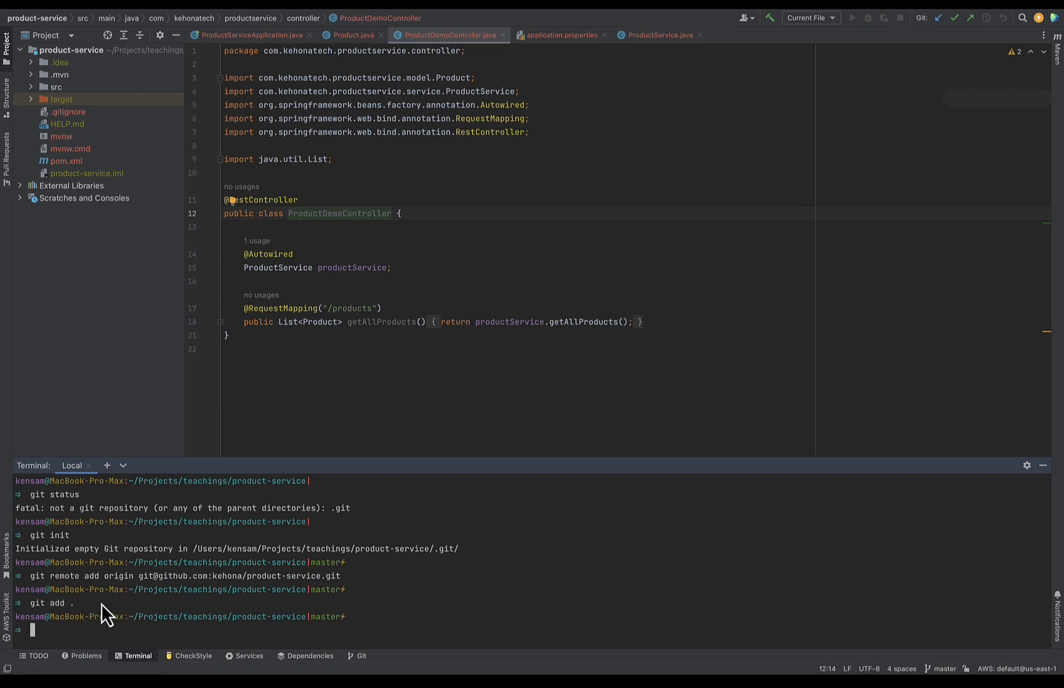
type("git commit -m \"checking in product service api")
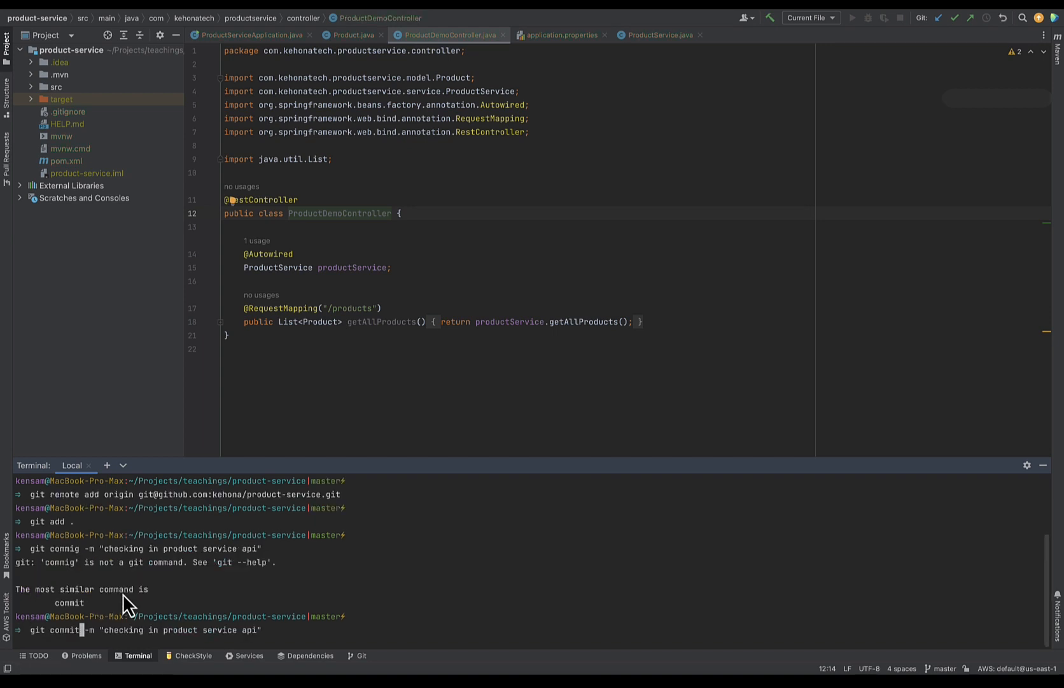
key("Return")
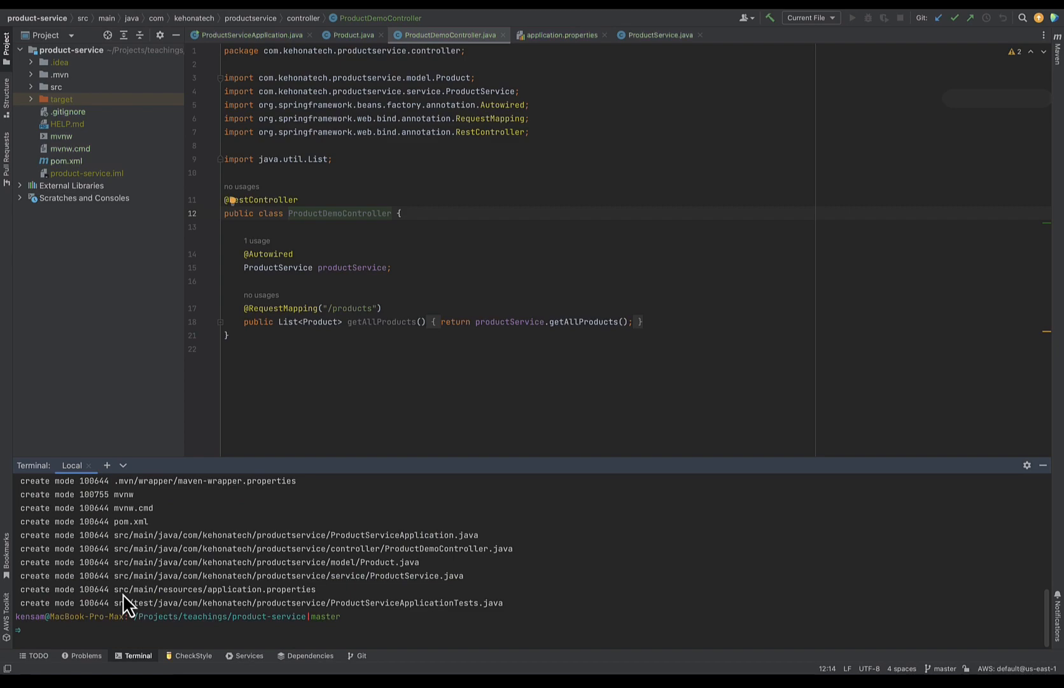
Step: Copy git push -u origin main from the GitHub page and run it to push the commits
key("ctrl+Left")
left_click(296, 505)
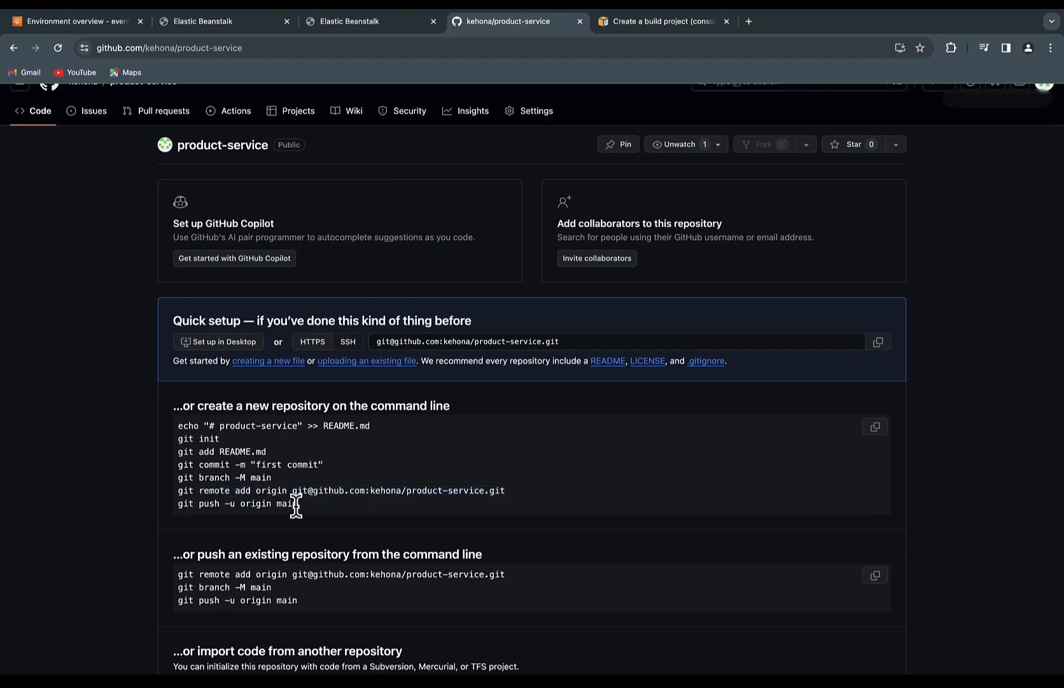
left_click_drag(305, 506, 175, 506)
key("super+c")
key("ctrl+Right")
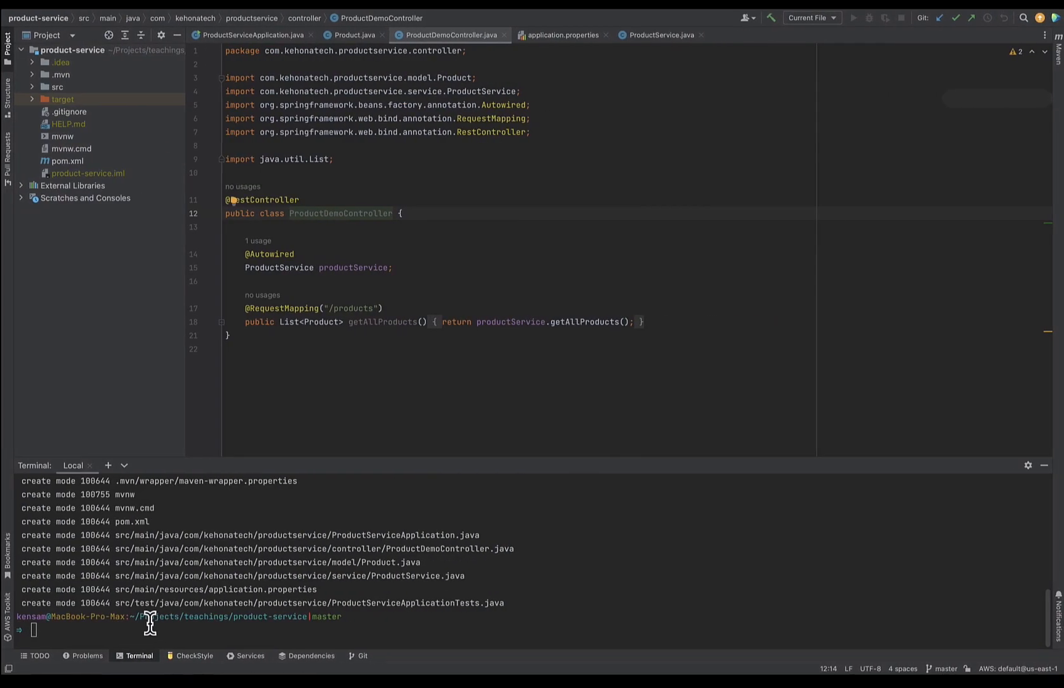
key("super+v")
key("Return")
key("ctrl+Left")
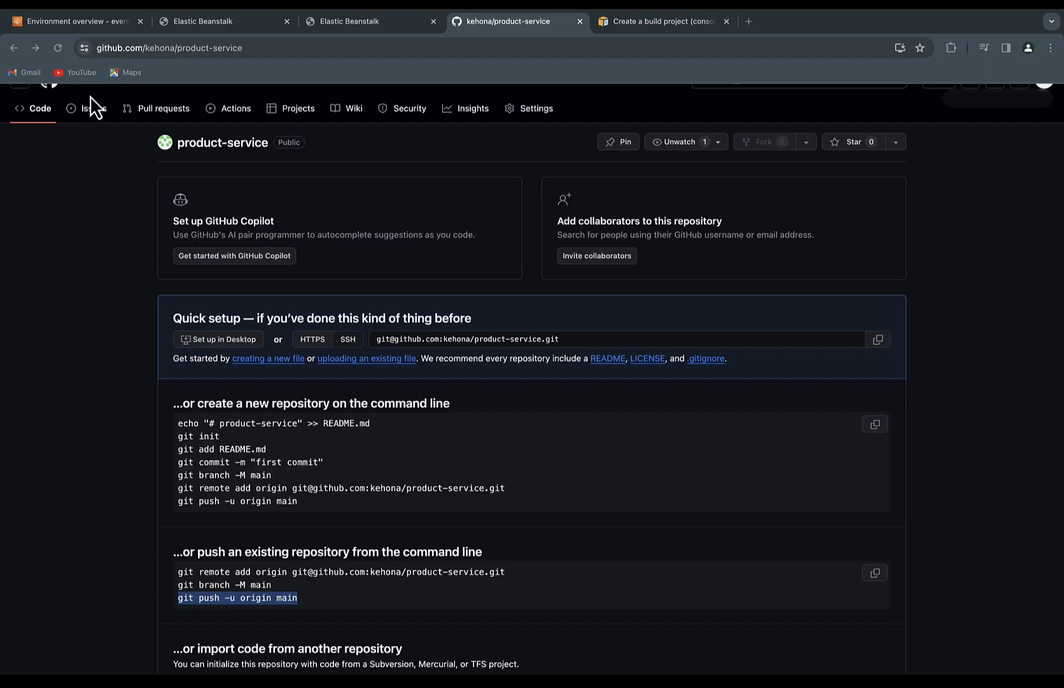
Step: Reload the product-service repository page so the pushed project files appear
left_click(57, 47)
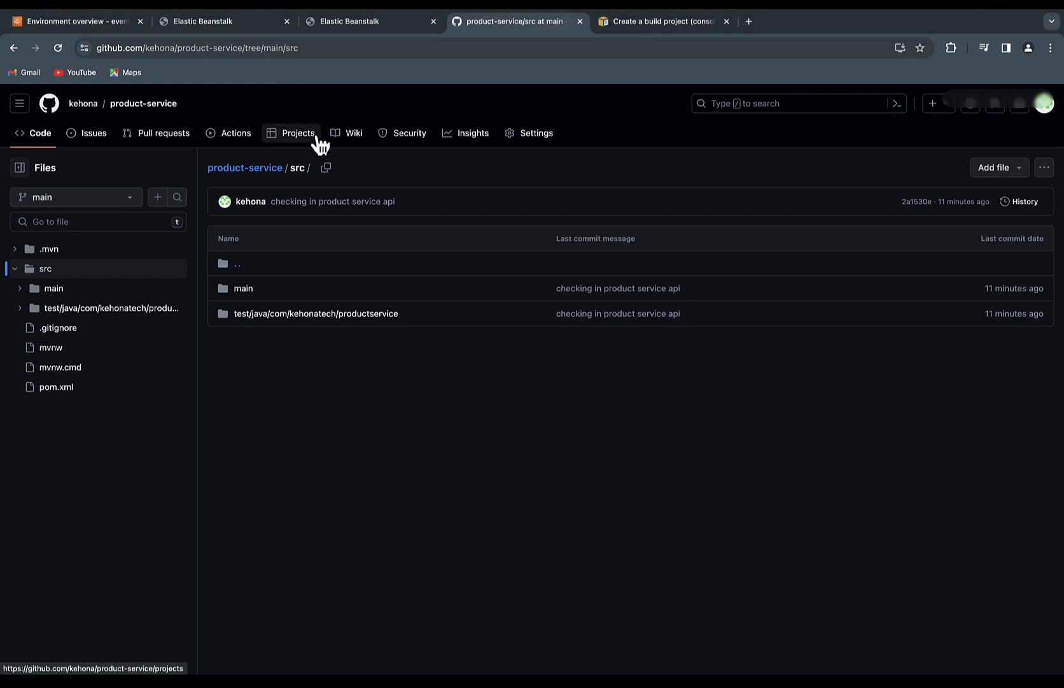
Step: Search the AWS console for 'pipelines' and open the CodePipeline service
key("super+1")
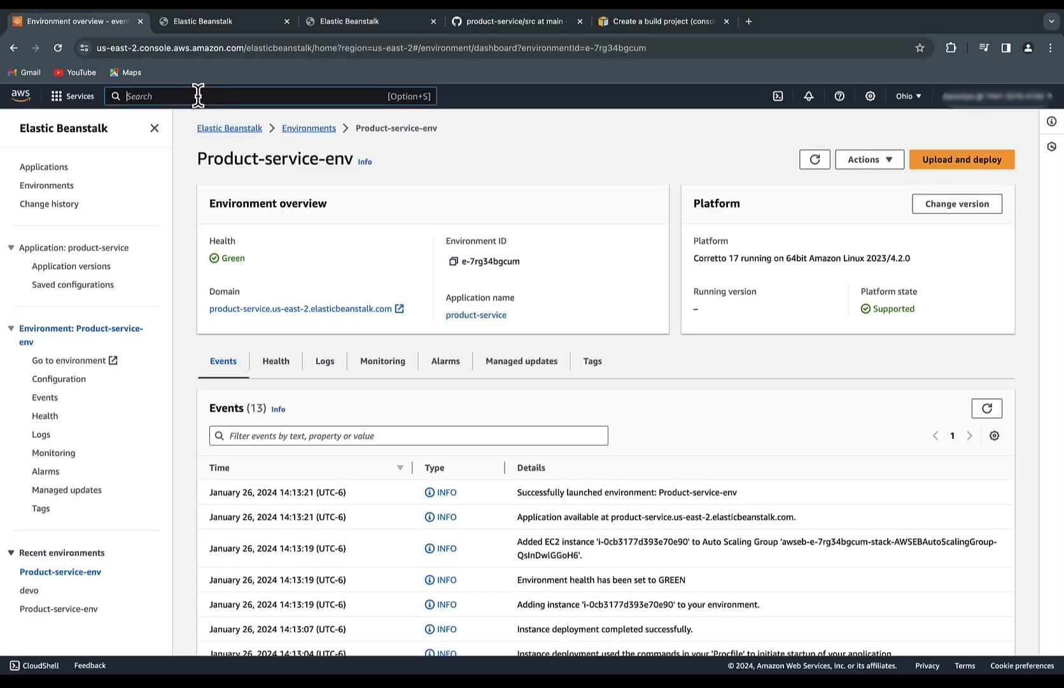
type("pipelines")
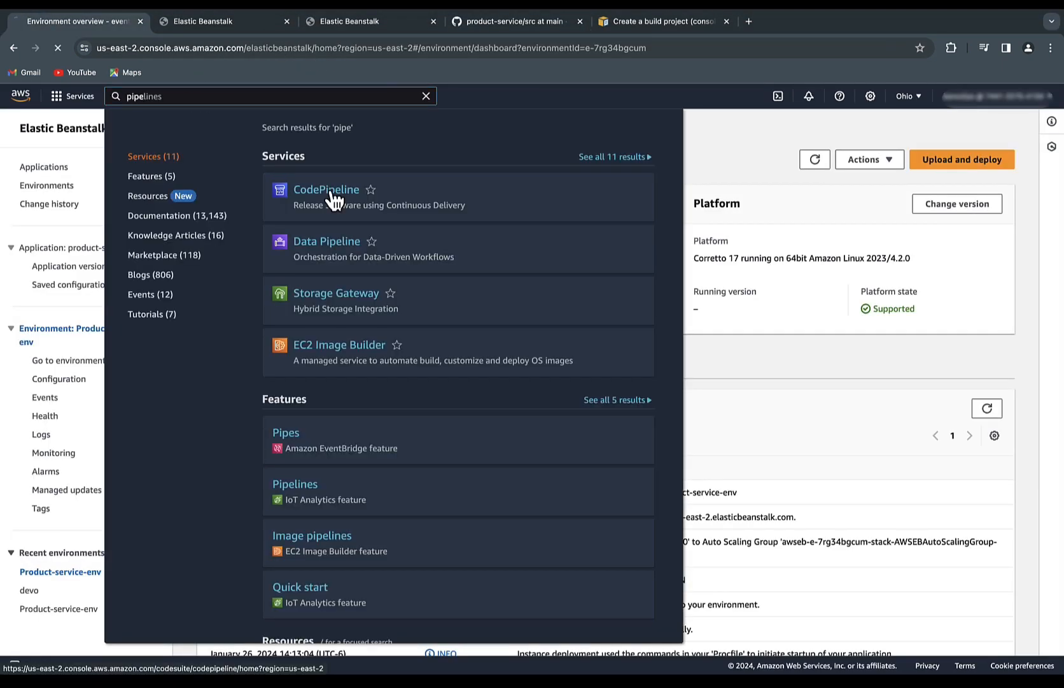
left_click(328, 189)
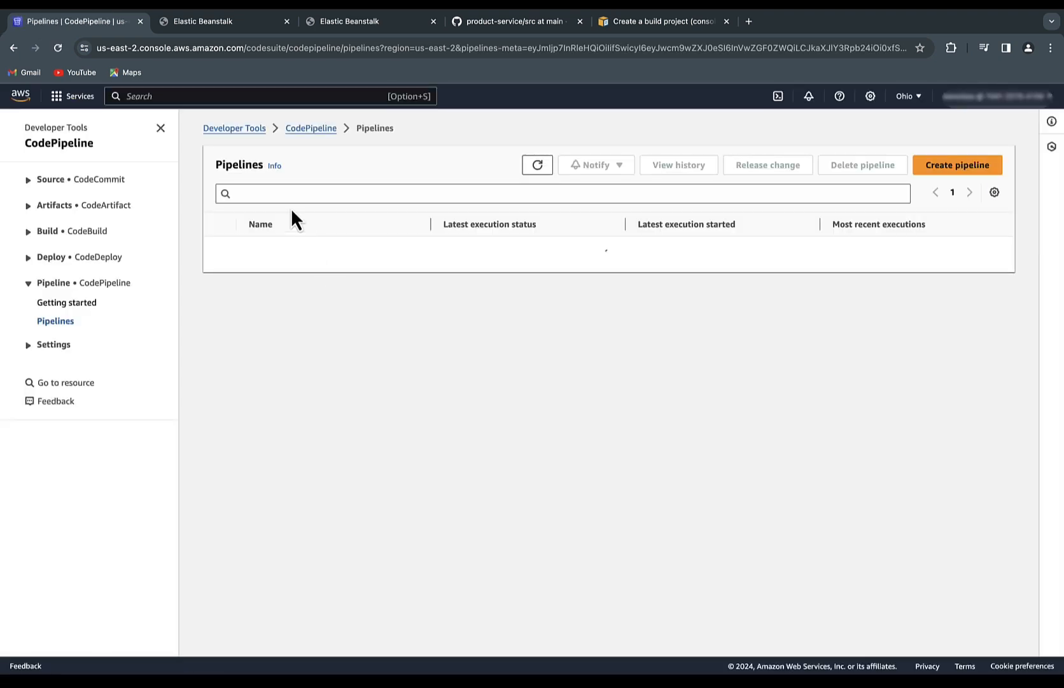
Step: Create a pipeline named product-service and scroll through its V2 type and new service role settings
left_click(953, 169)
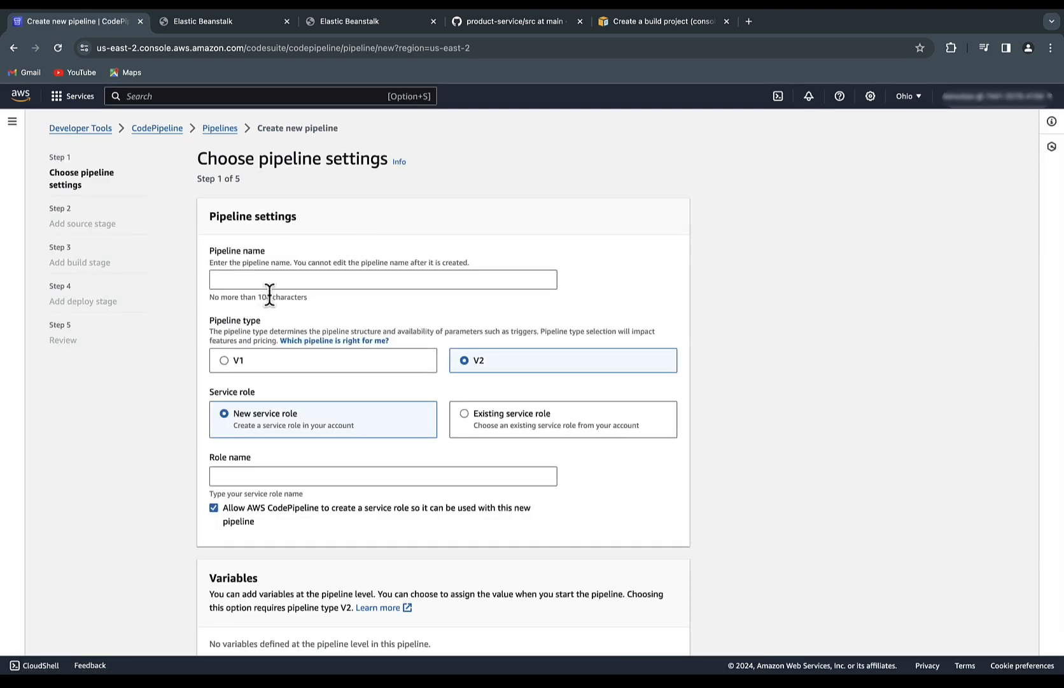
left_click(268, 280)
type("pro")
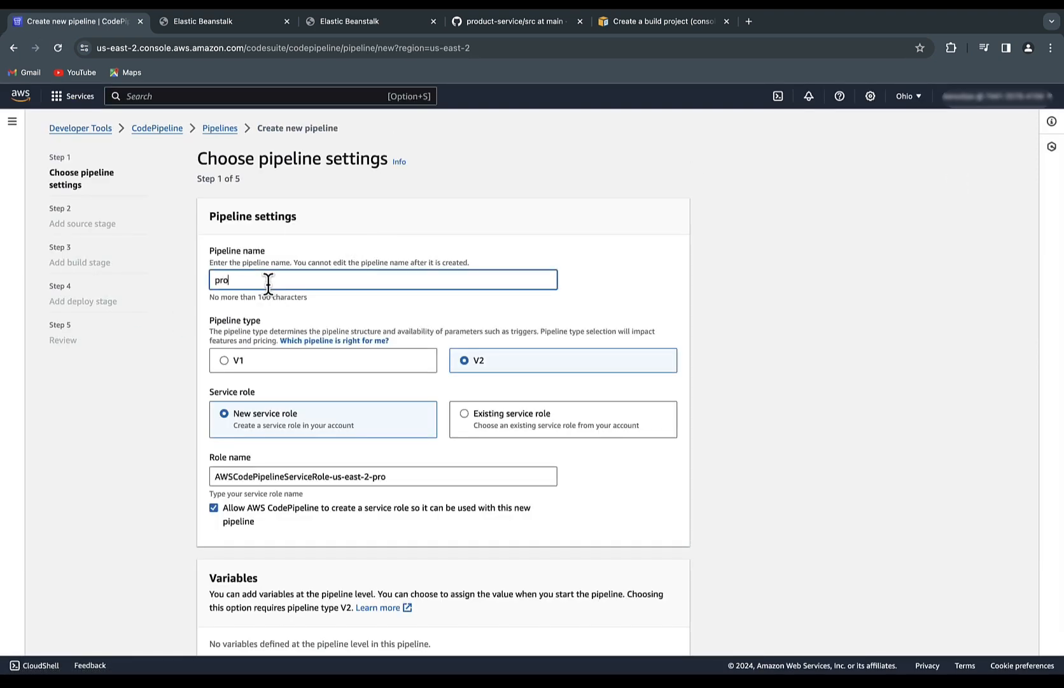
type("uduct-service")
scroll(252, 341, "down", 1)
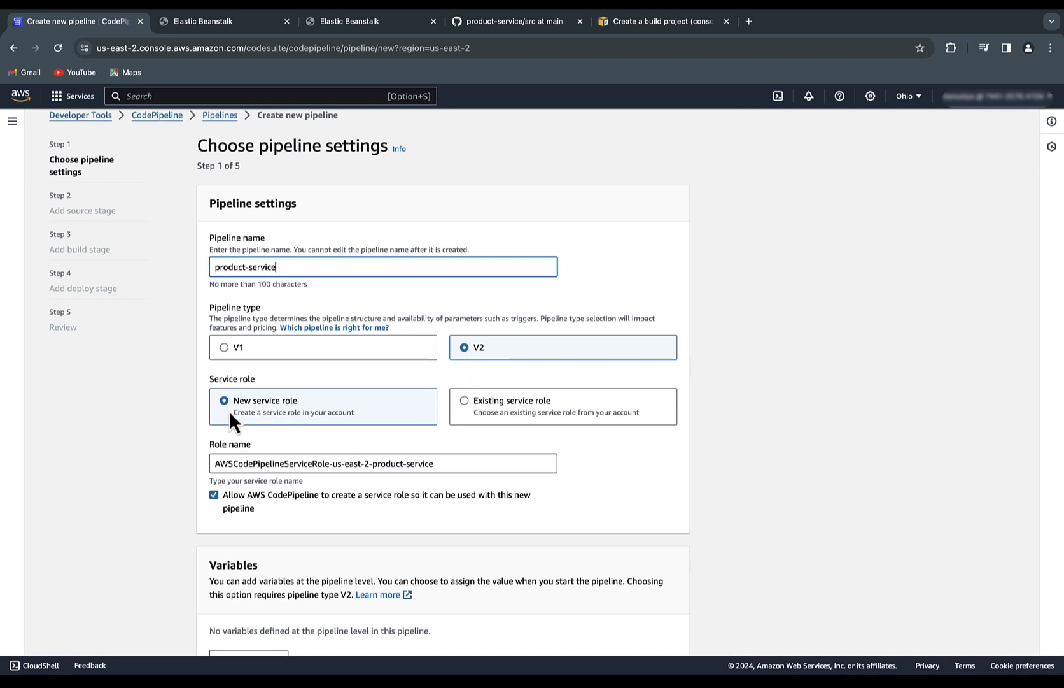
scroll(265, 407, "down", 3)
scroll(227, 393, "down", 1)
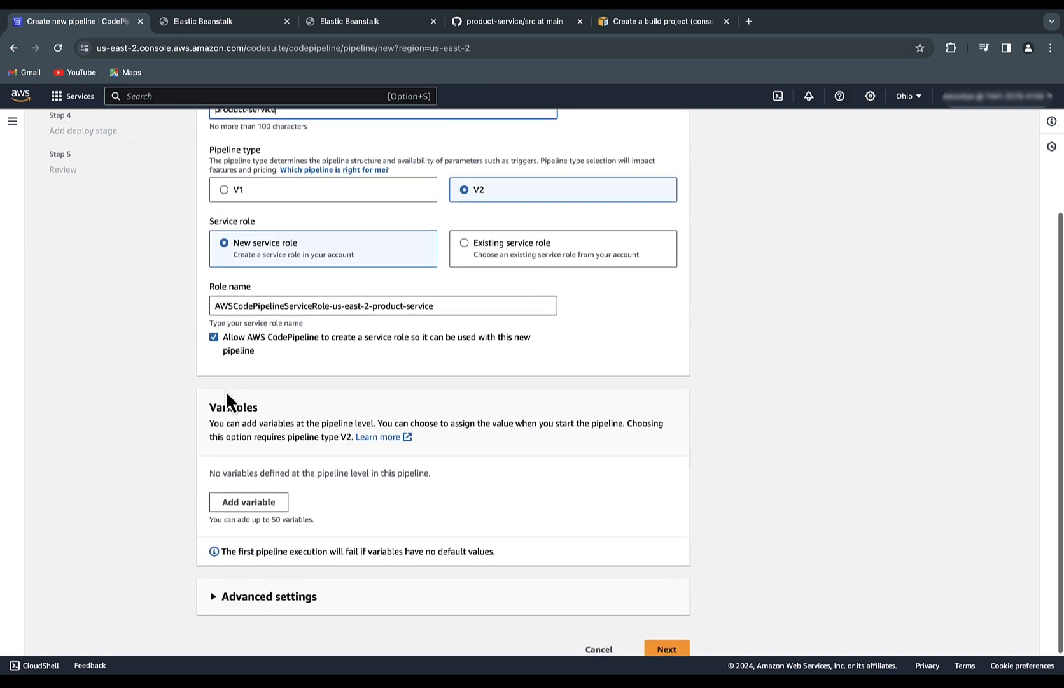
scroll(237, 507, "down", 1)
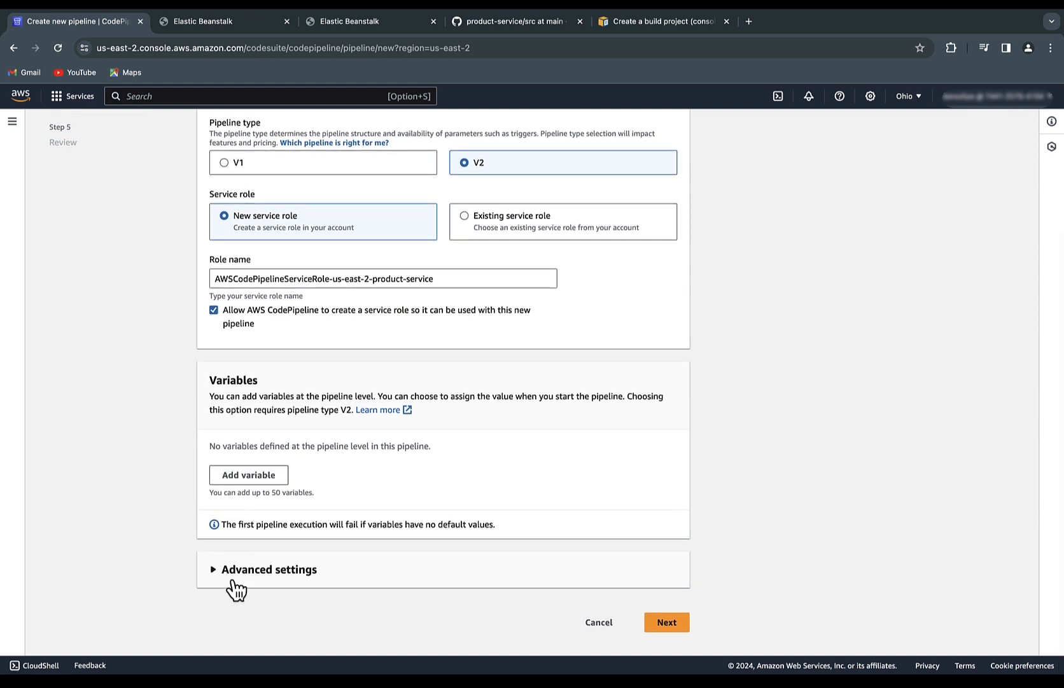
Step: On the Add source stage step, compare GitHub (Version 1) and settle on GitHub (Version 2) with a new connection
left_click(664, 623)
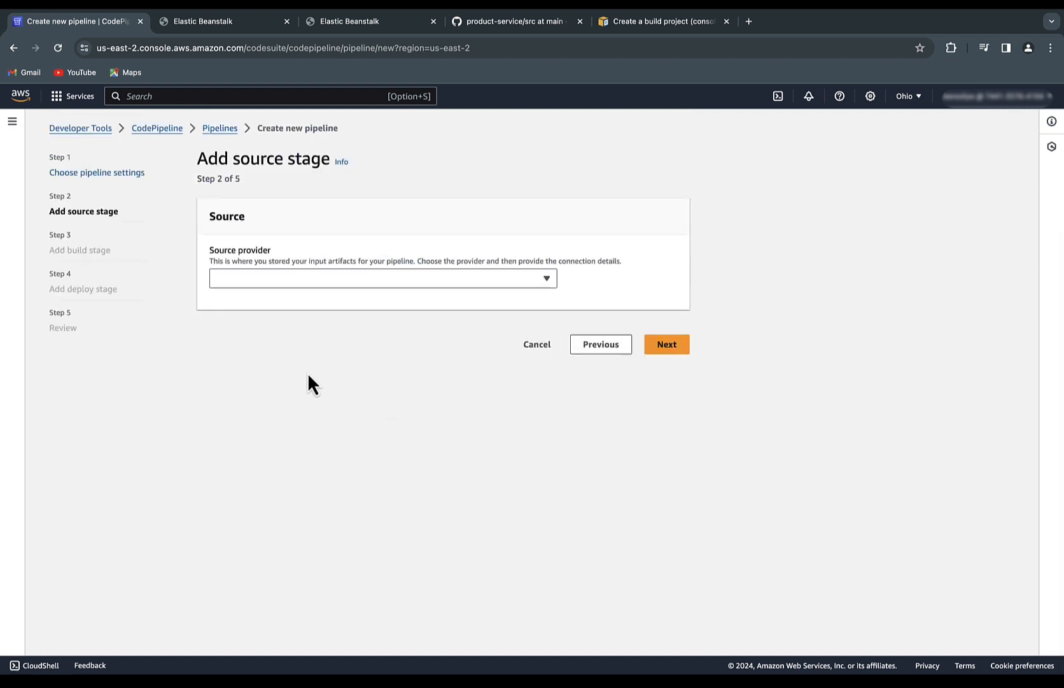
left_click(293, 280)
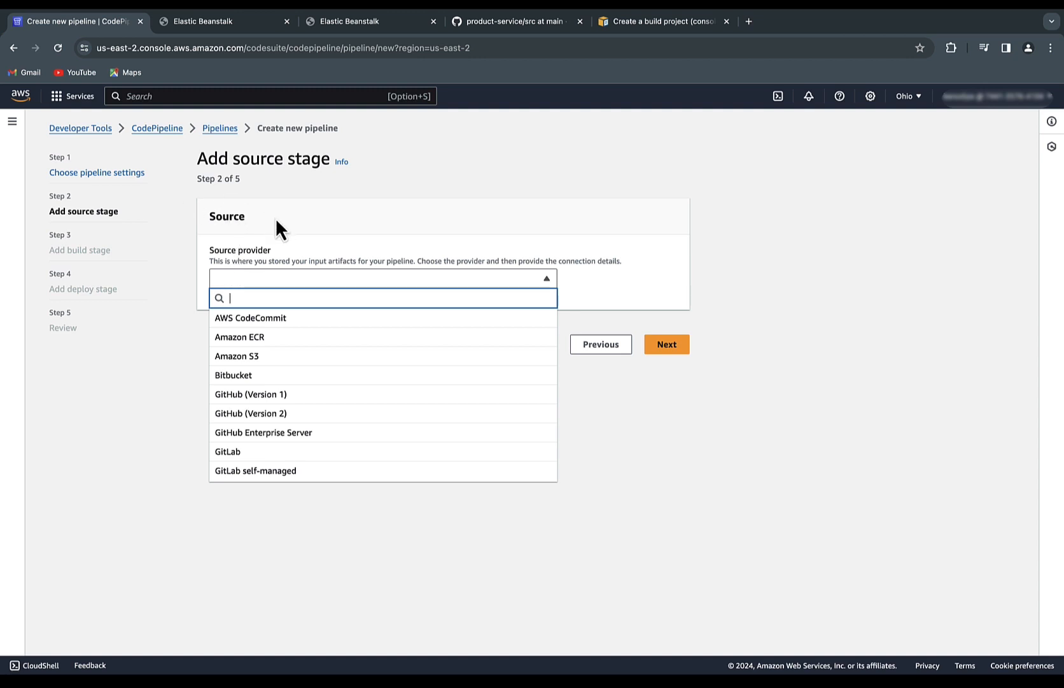
left_click(261, 414)
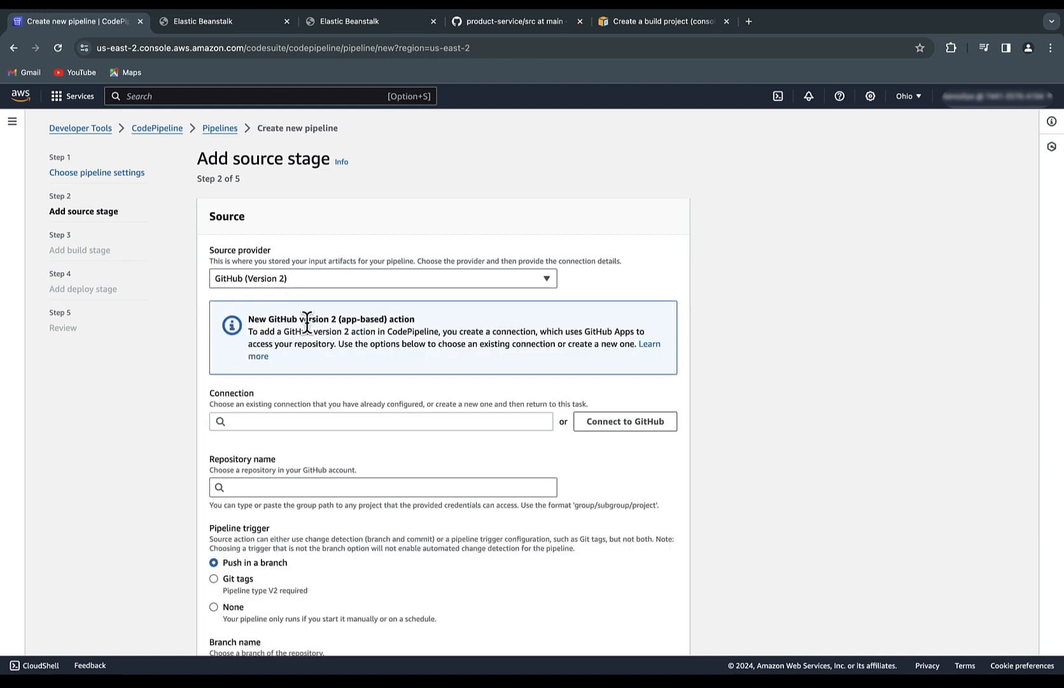
left_click(298, 282)
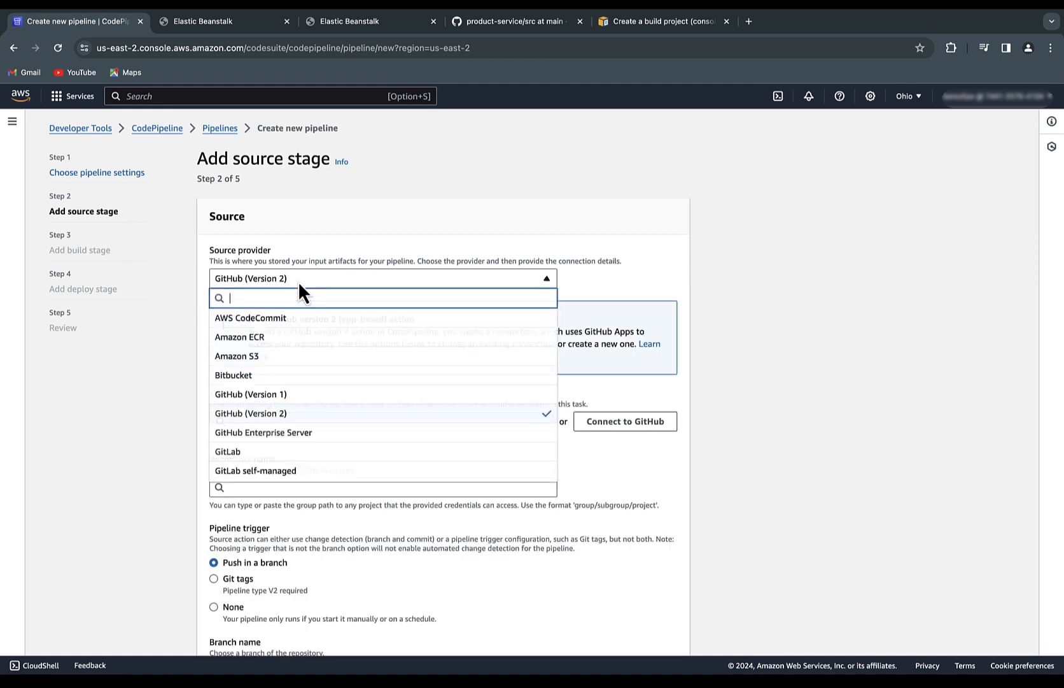
left_click(266, 394)
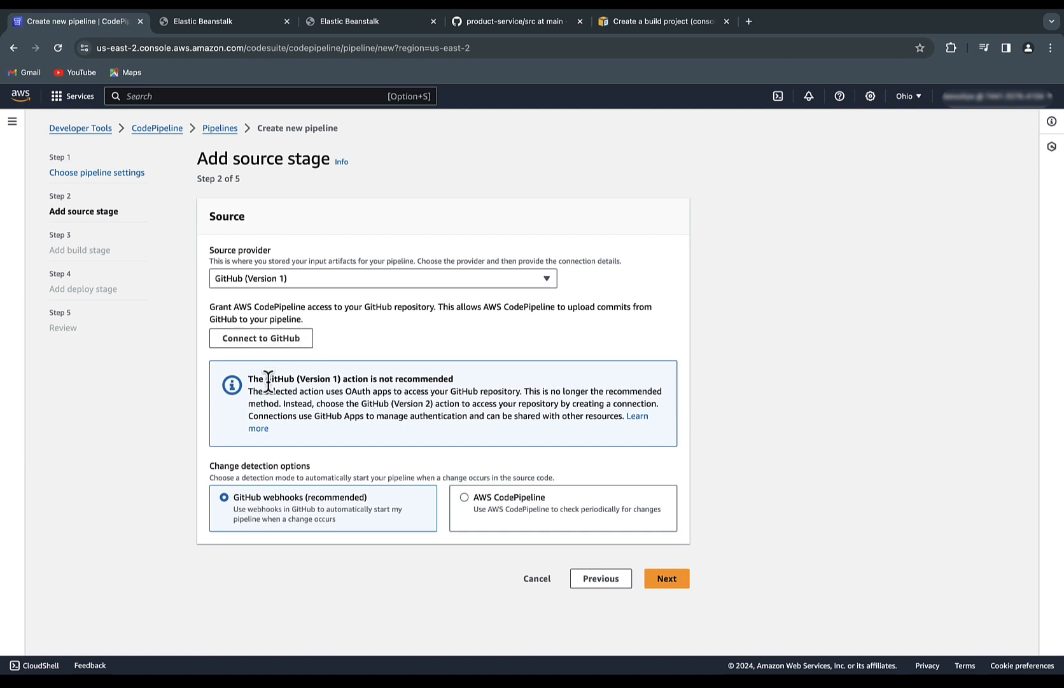
left_click(370, 279)
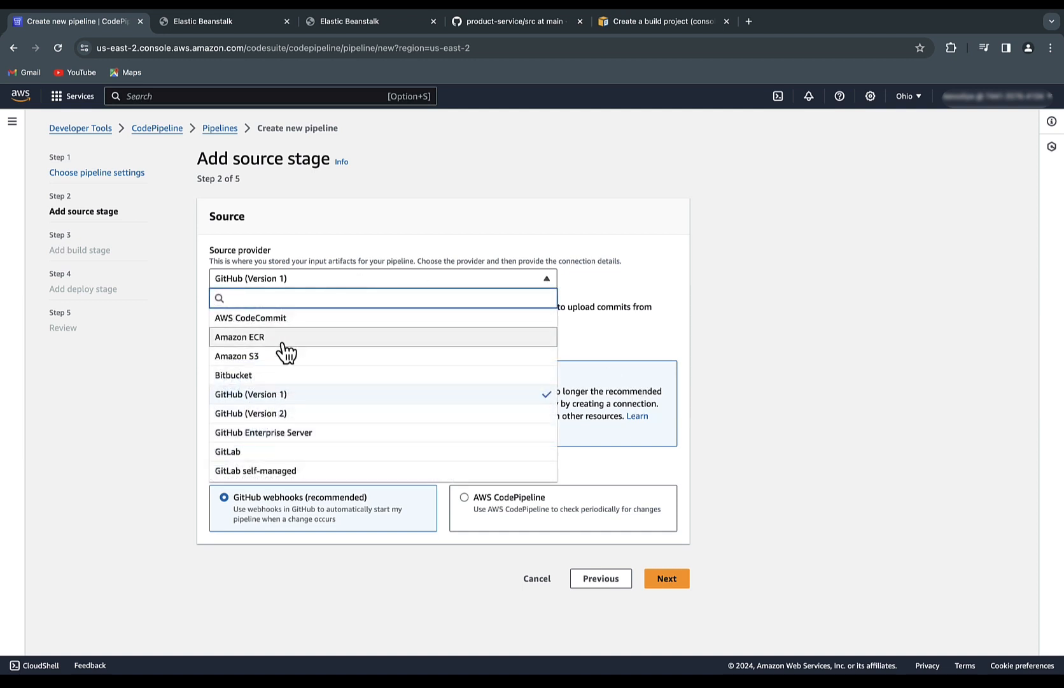
left_click(254, 414)
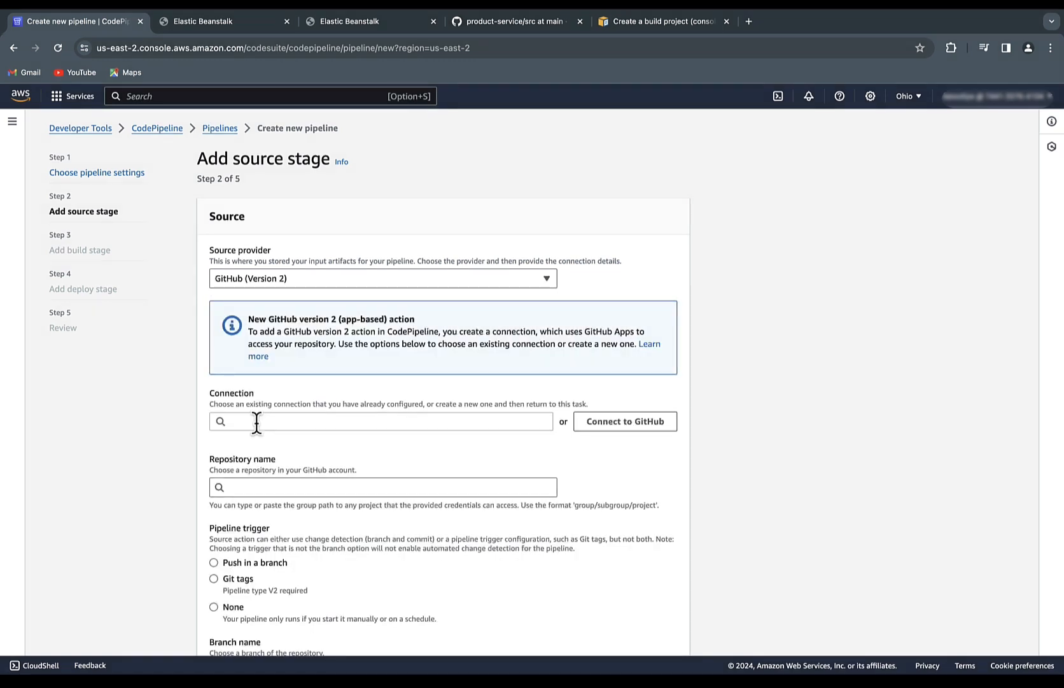
left_click(611, 422)
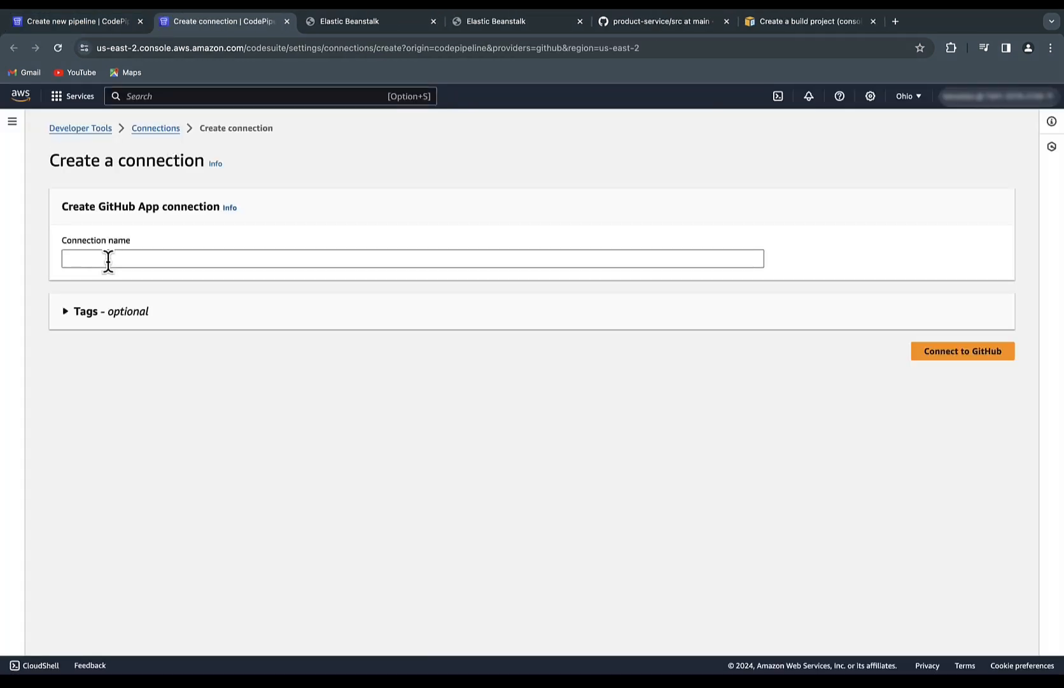
Step: Name the connection product-service-github and authorize the AWS connector on GitHub
left_click(108, 260)
type("pr")
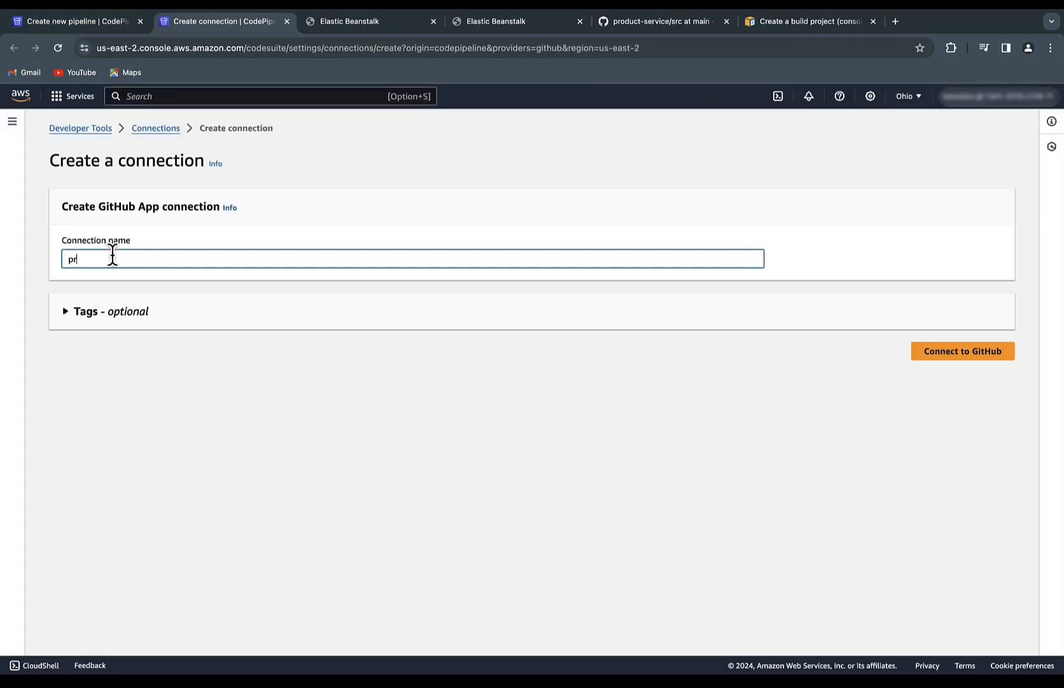
type("oduct-service-cithub")
left_click(958, 352)
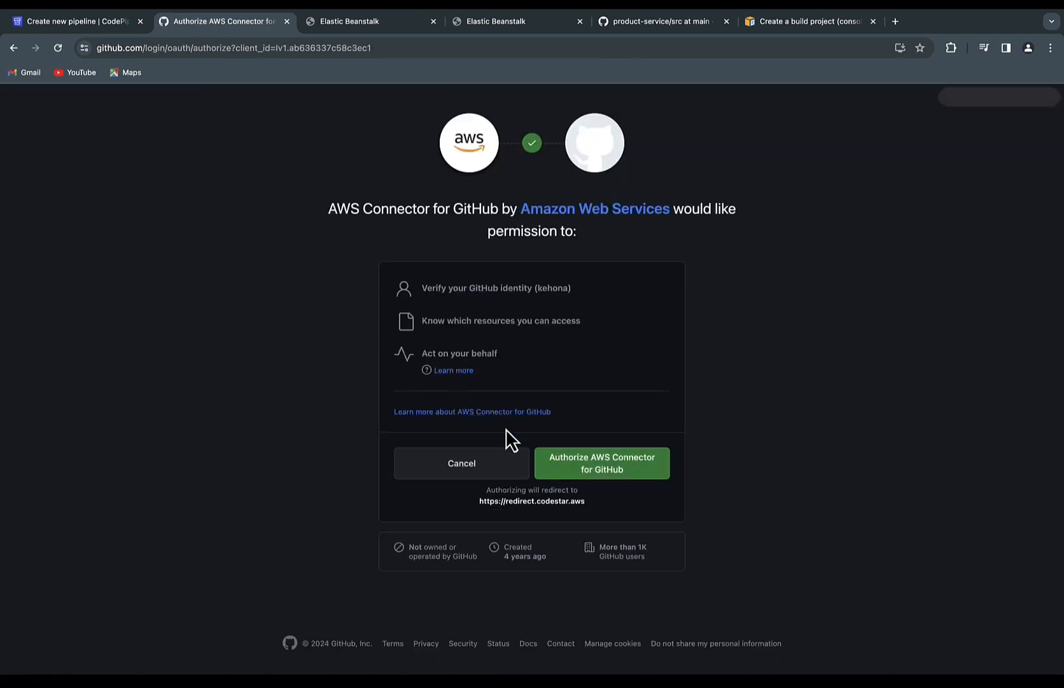
left_click(601, 469)
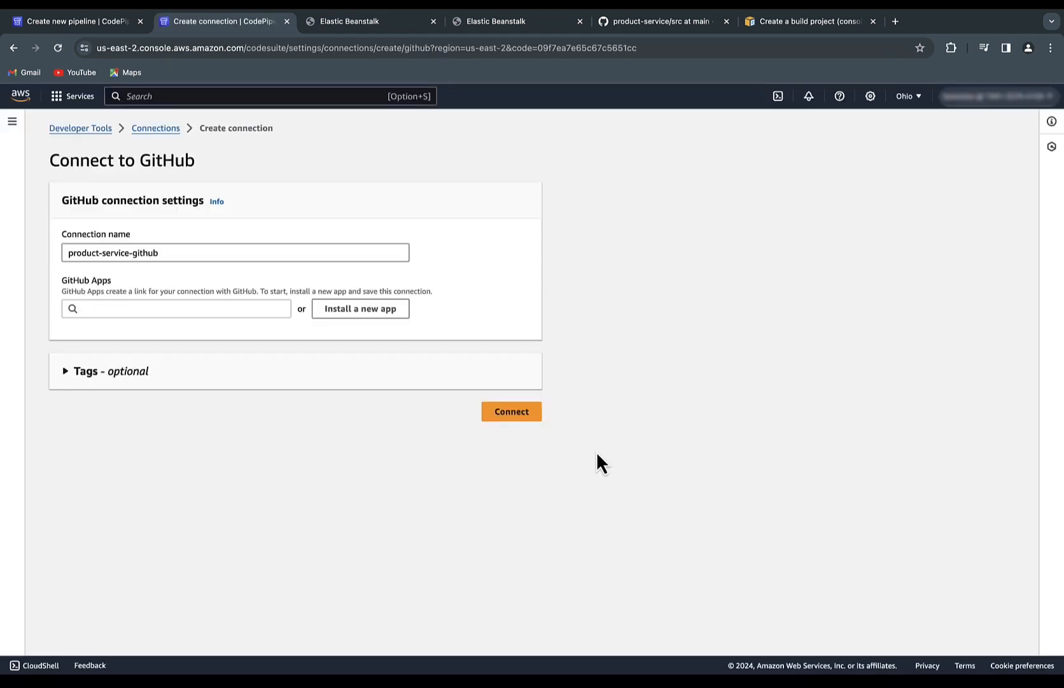
Step: Install the AWS Connector app for only the product-service repository, enter the verification code, and connect
left_click(347, 311)
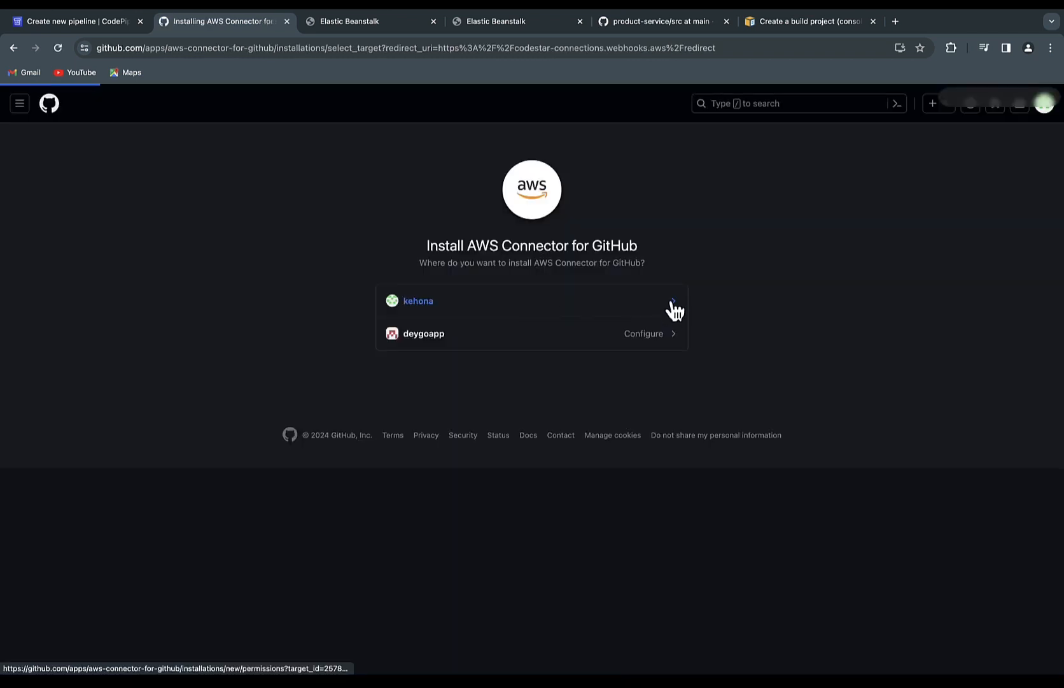
left_click(668, 310)
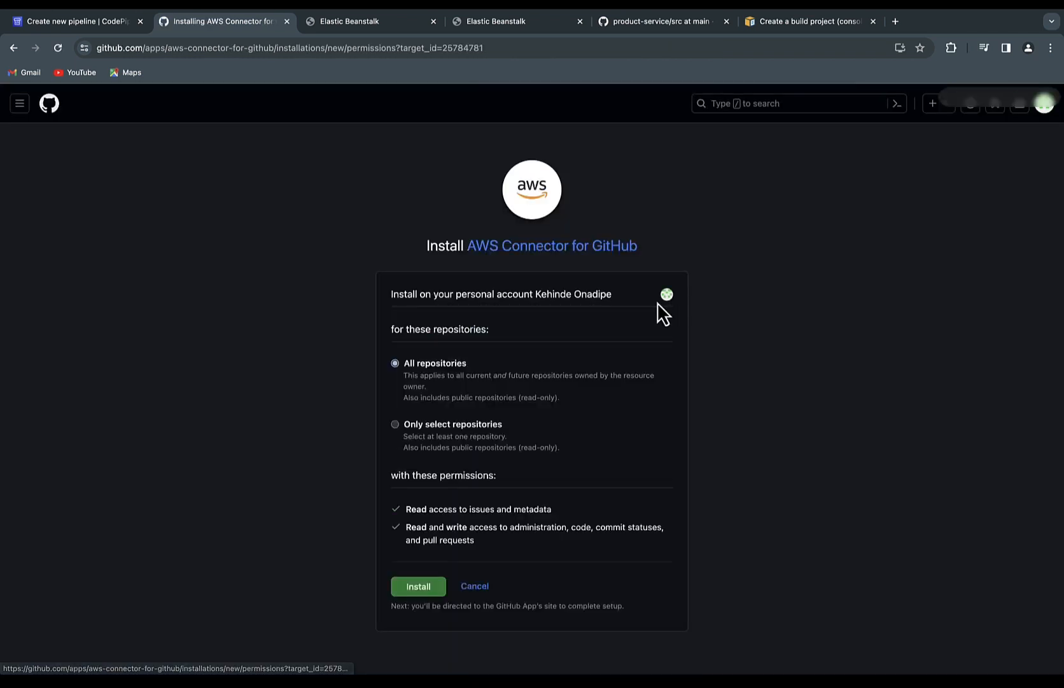
left_click(395, 424)
left_click(467, 470)
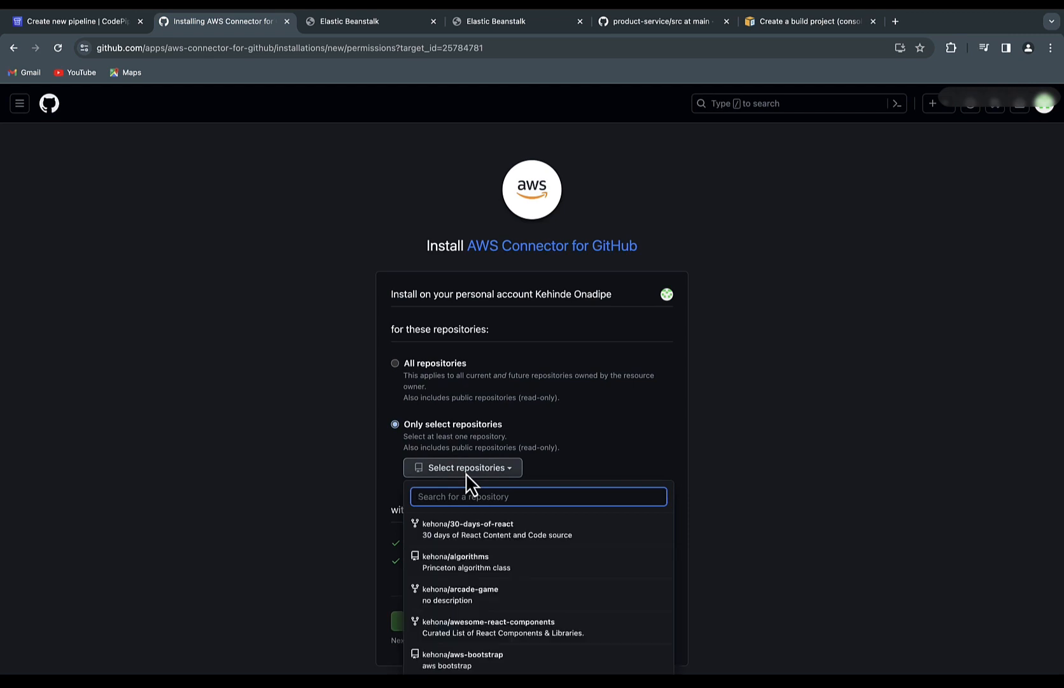
type("product")
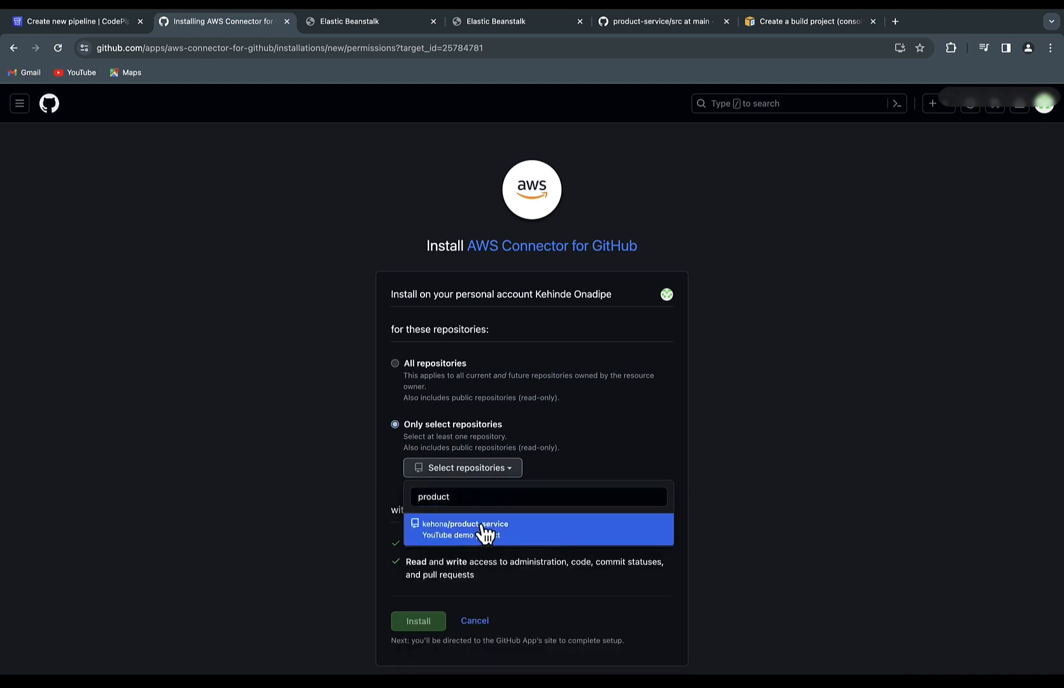
left_click(487, 533)
scroll(449, 491, "down", 1)
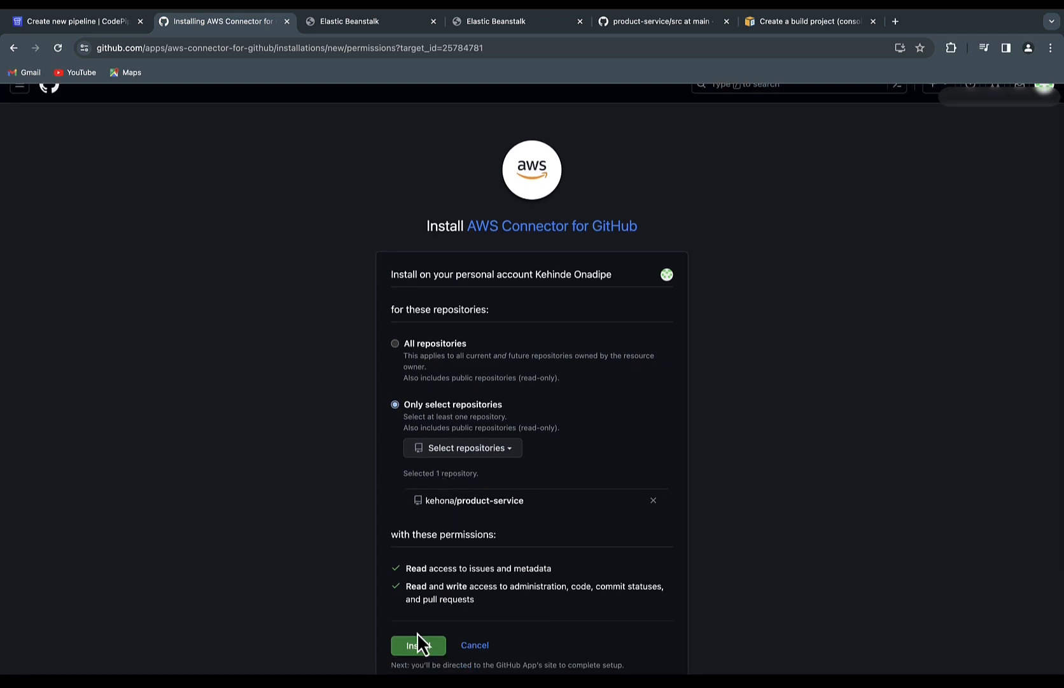
scroll(419, 631, "down", 2)
left_click(422, 574)
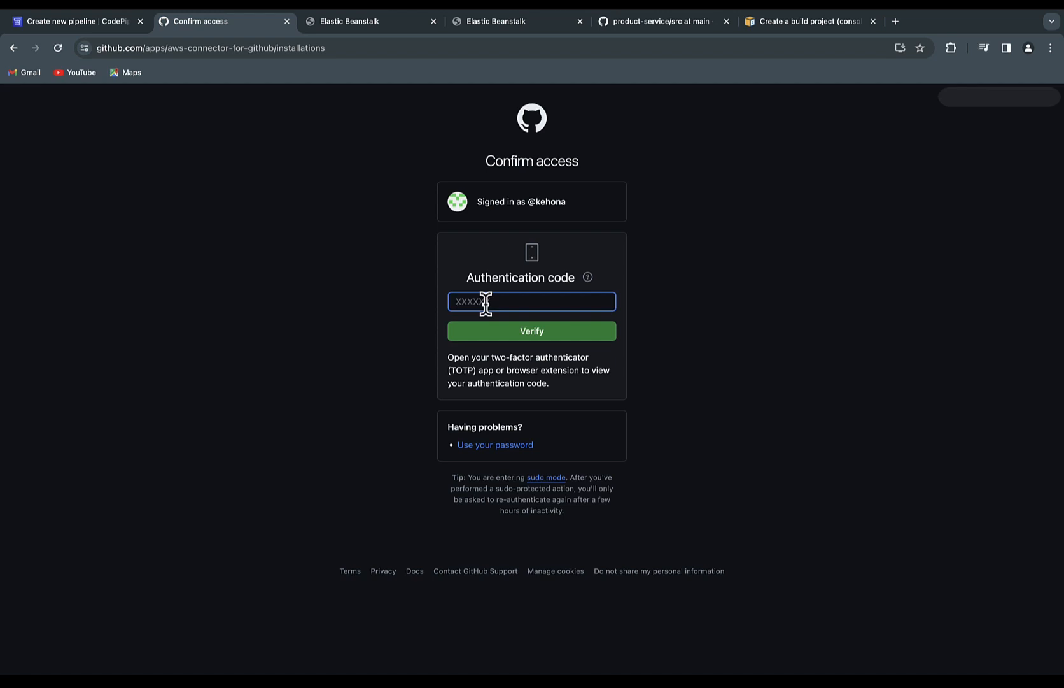
type("28????")
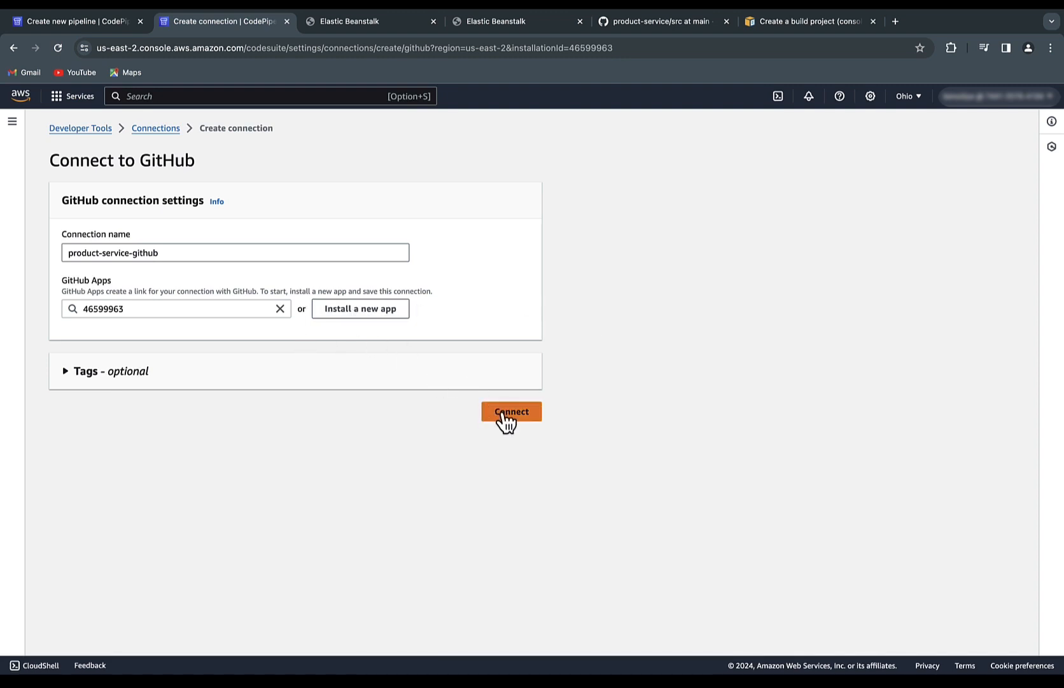
left_click(507, 413)
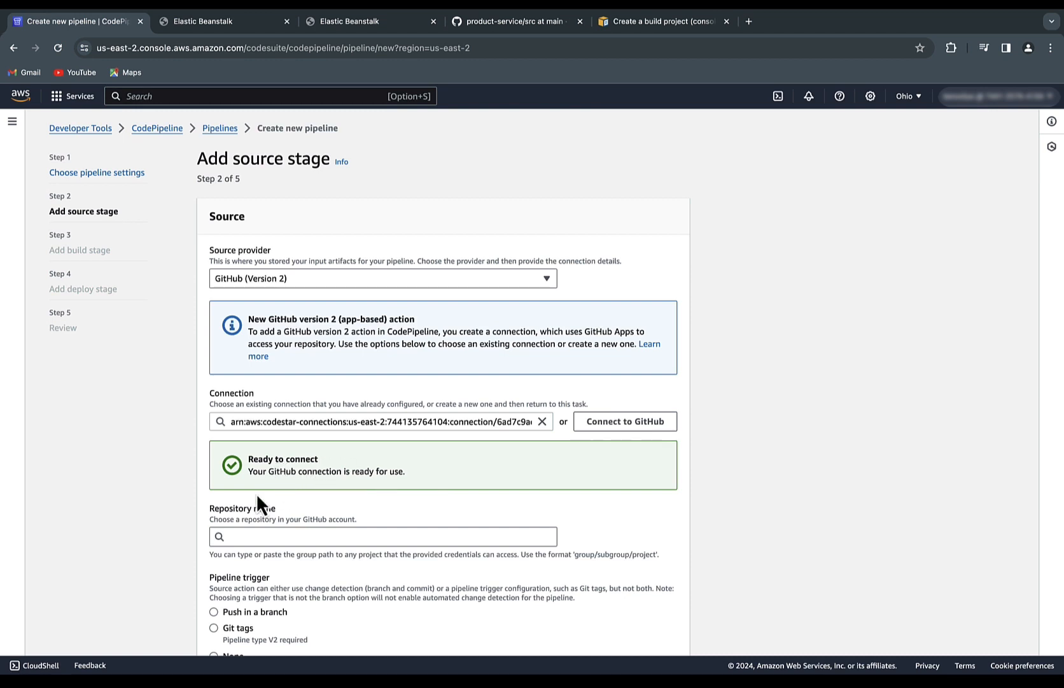
Step: Set the source to the product-service repository's main branch, triggered on push to the branch
scroll(252, 495, "down", 1)
left_click(247, 509)
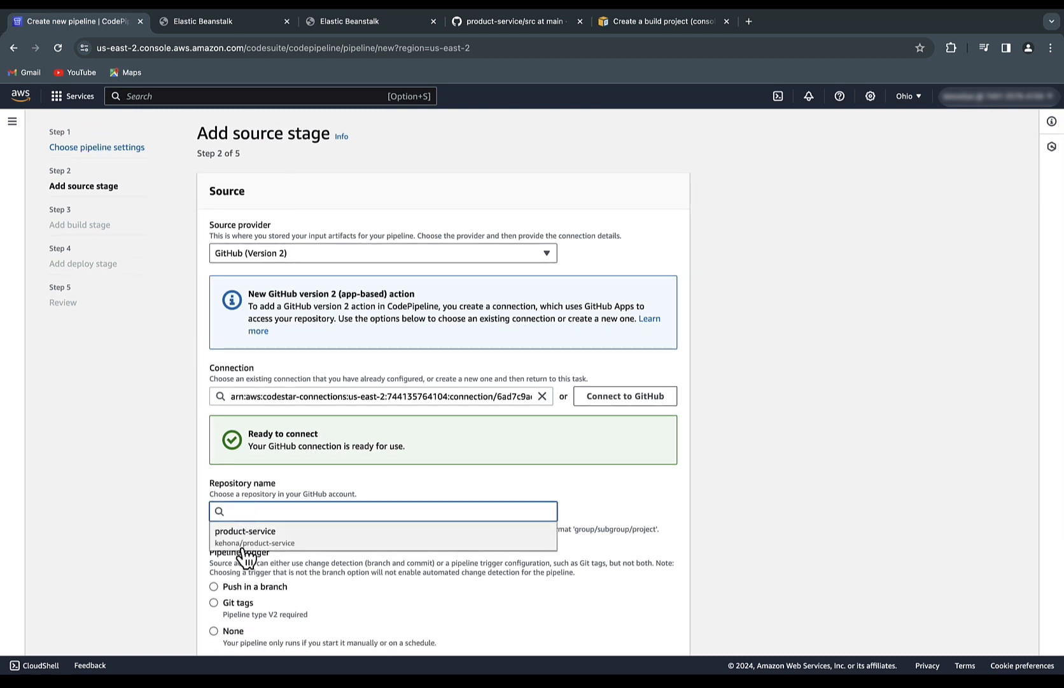
left_click(247, 535)
scroll(264, 510, "down", 3)
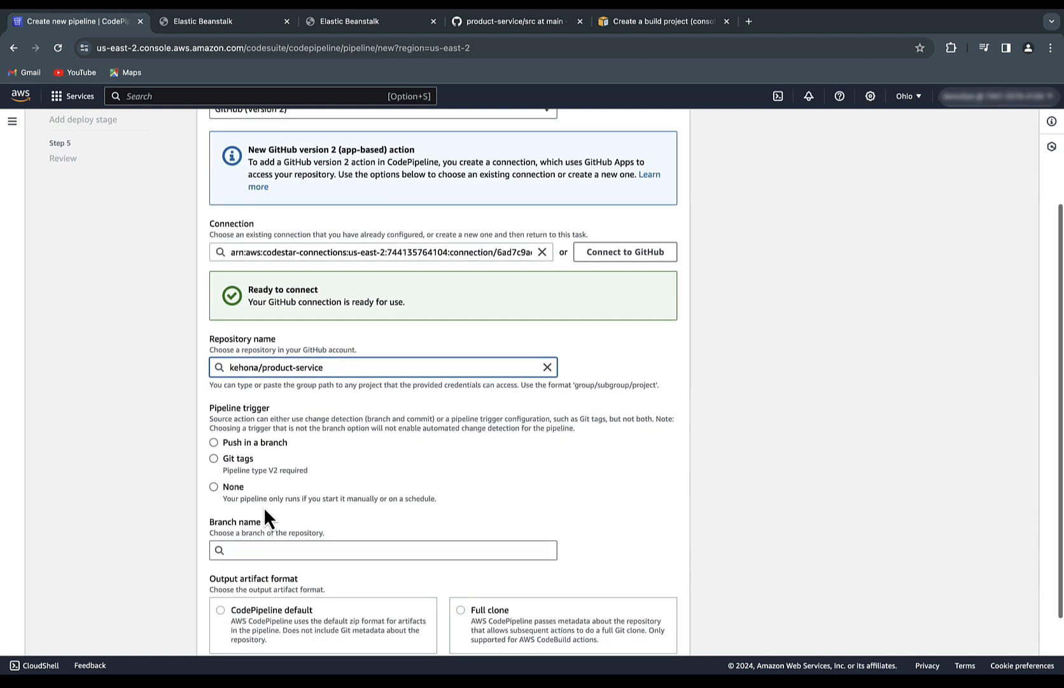
left_click(237, 550)
left_click(229, 570)
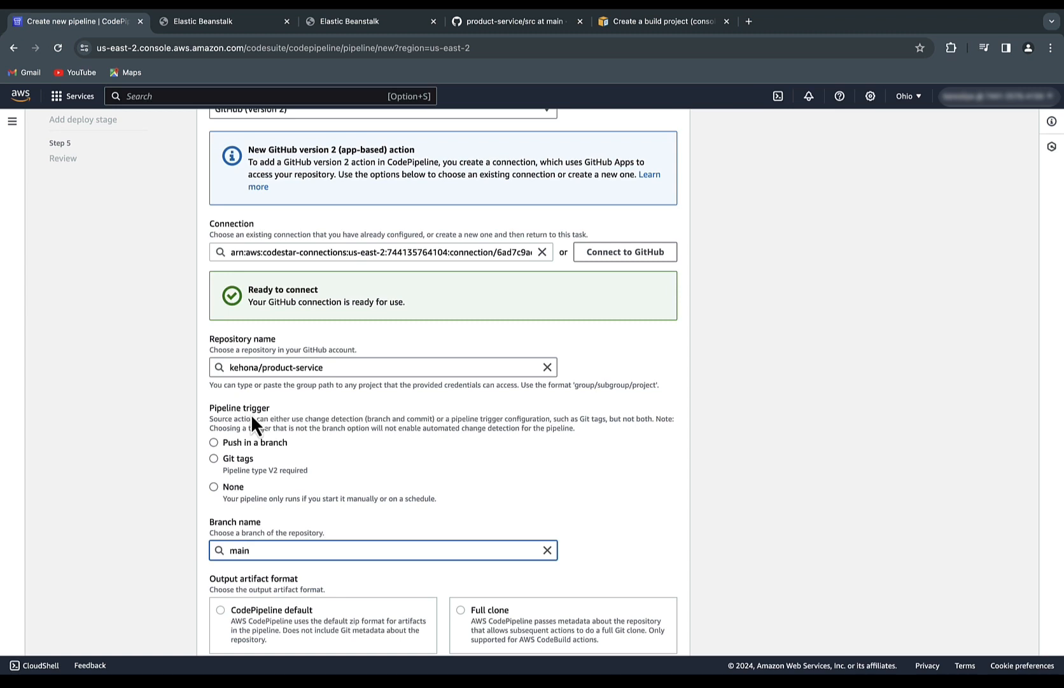
left_click(214, 442)
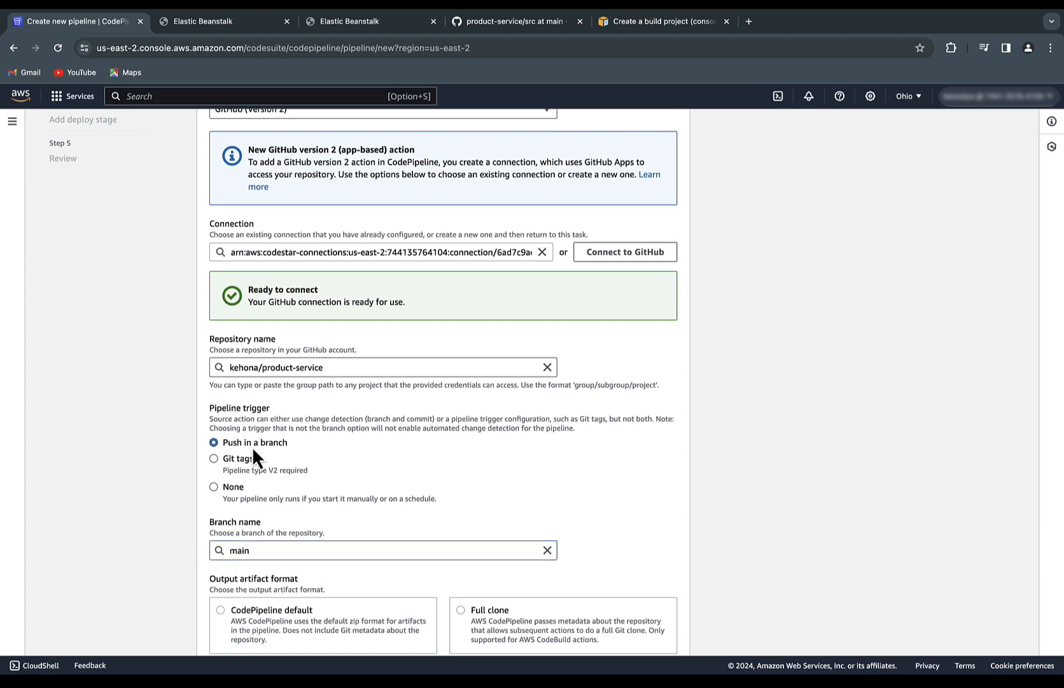
Step: Keep the CodePipeline default output artifact format and continue to the build stage's provider list
scroll(253, 449, "down", 2)
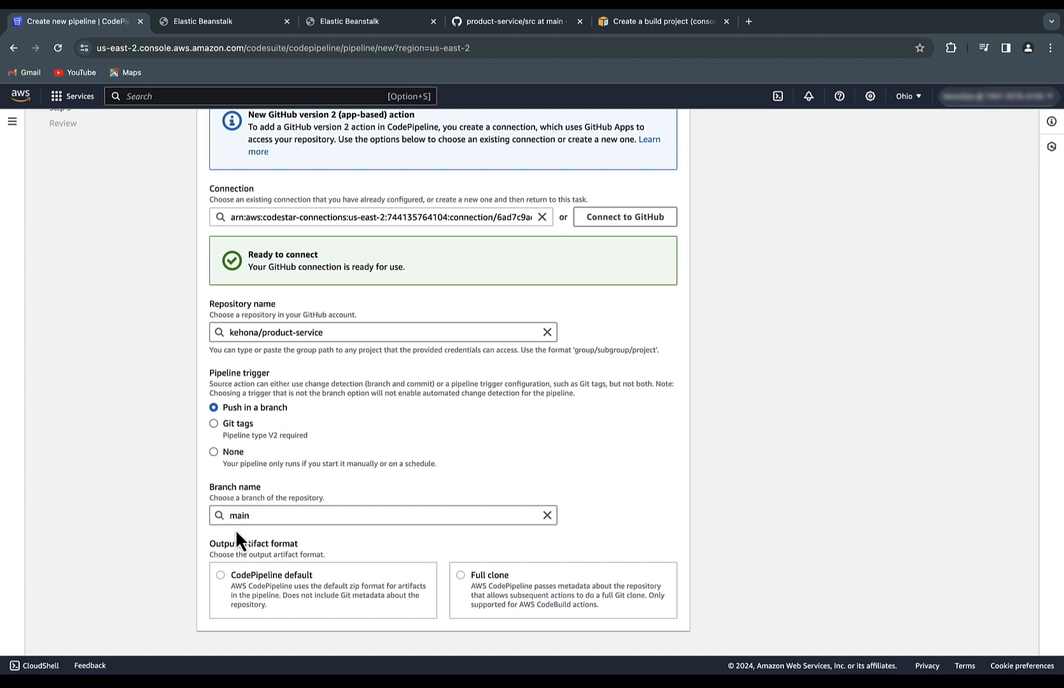
scroll(277, 519, "down", 2)
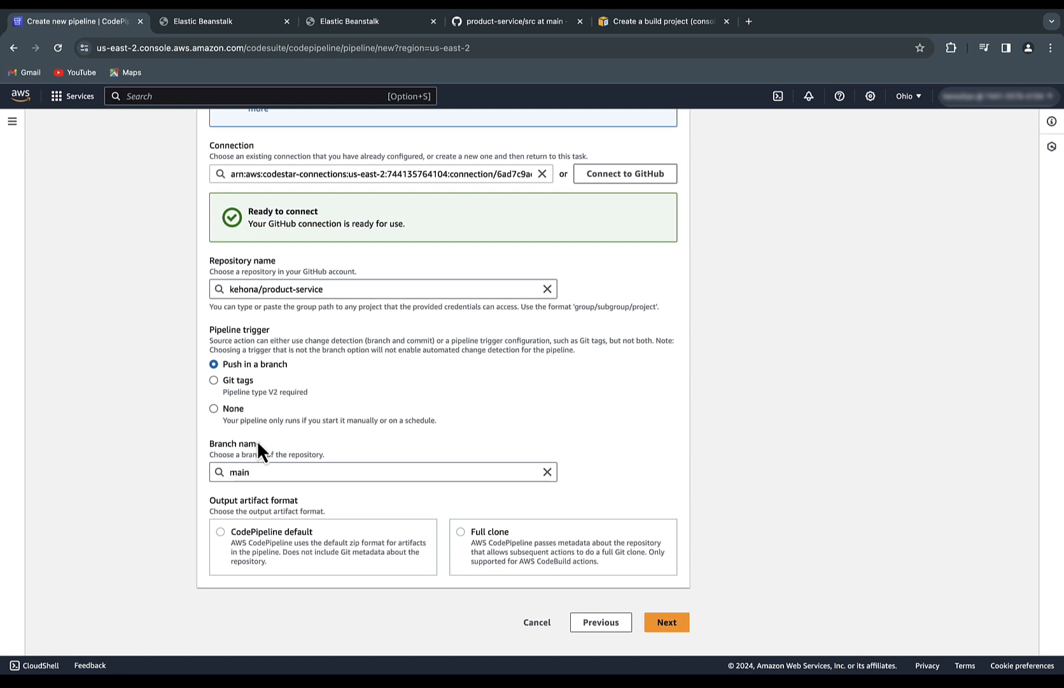
left_click(222, 532)
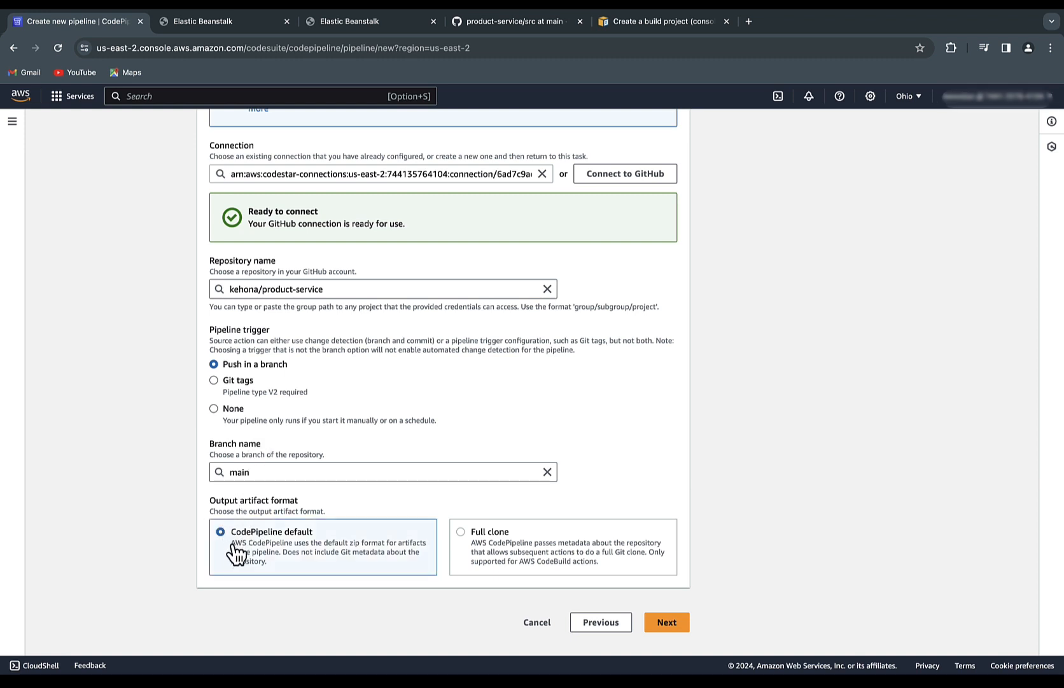
left_click(667, 622)
left_click(314, 285)
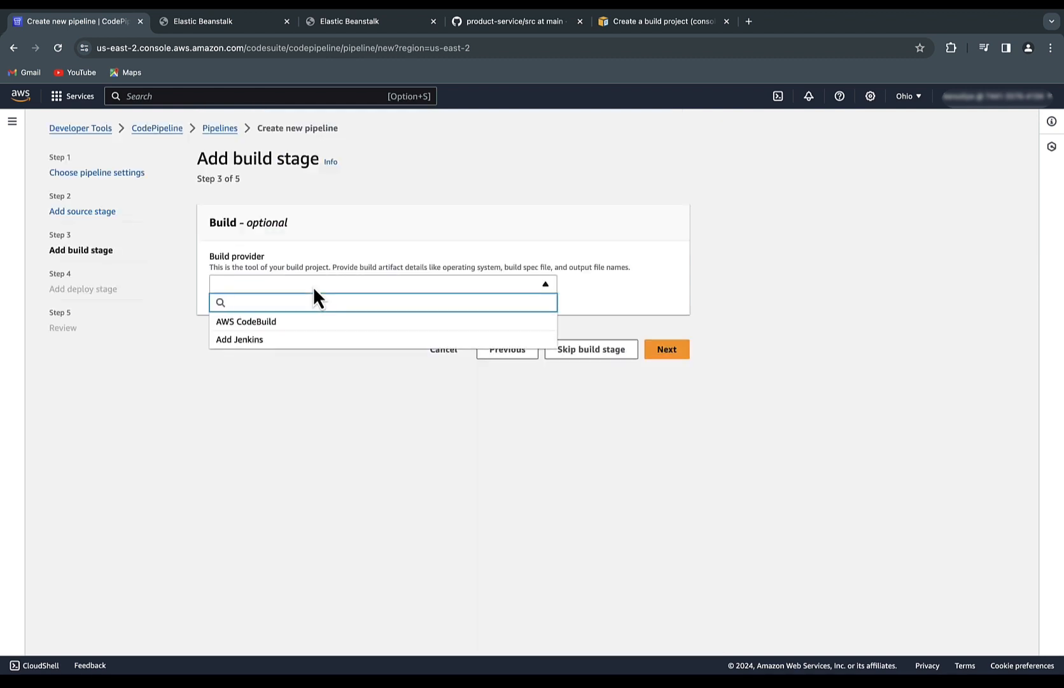
Step: Select AWS CodeBuild as the build provider and dismiss the project name suggestions
left_click(275, 323)
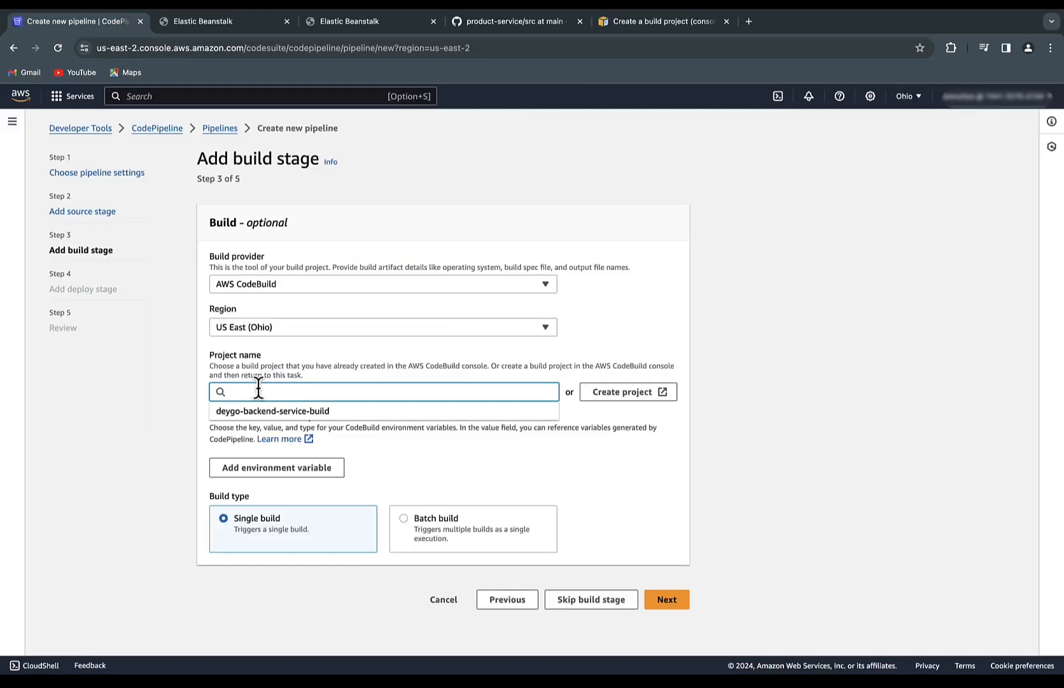
left_click(684, 415)
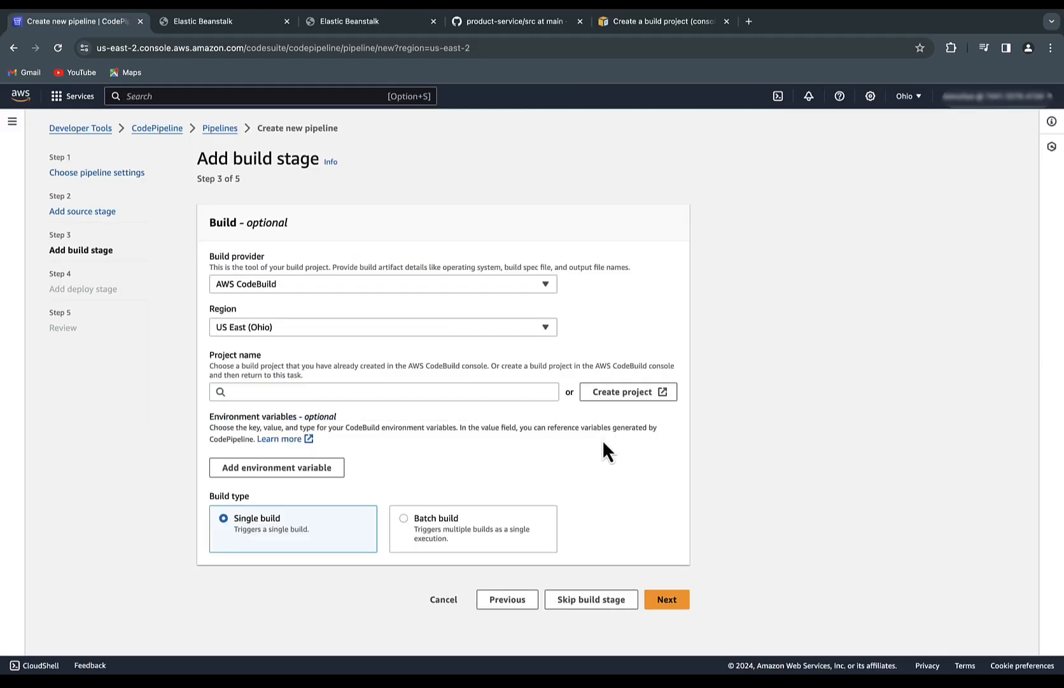
Step: Start a new CodeBuild project named product-service
left_click(623, 393)
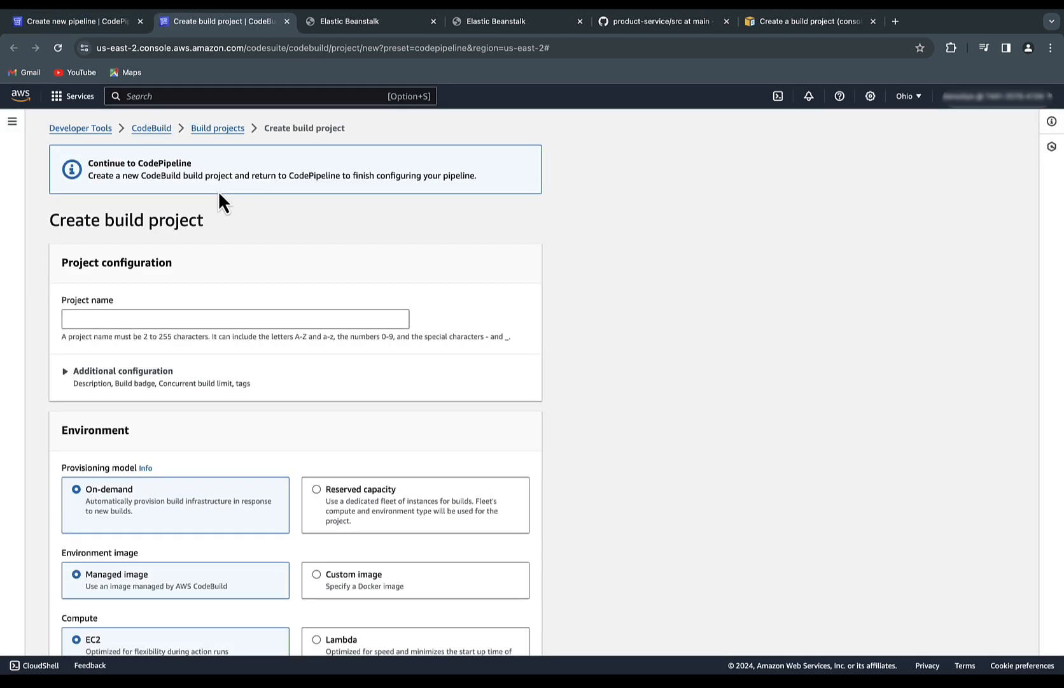
left_click(120, 314)
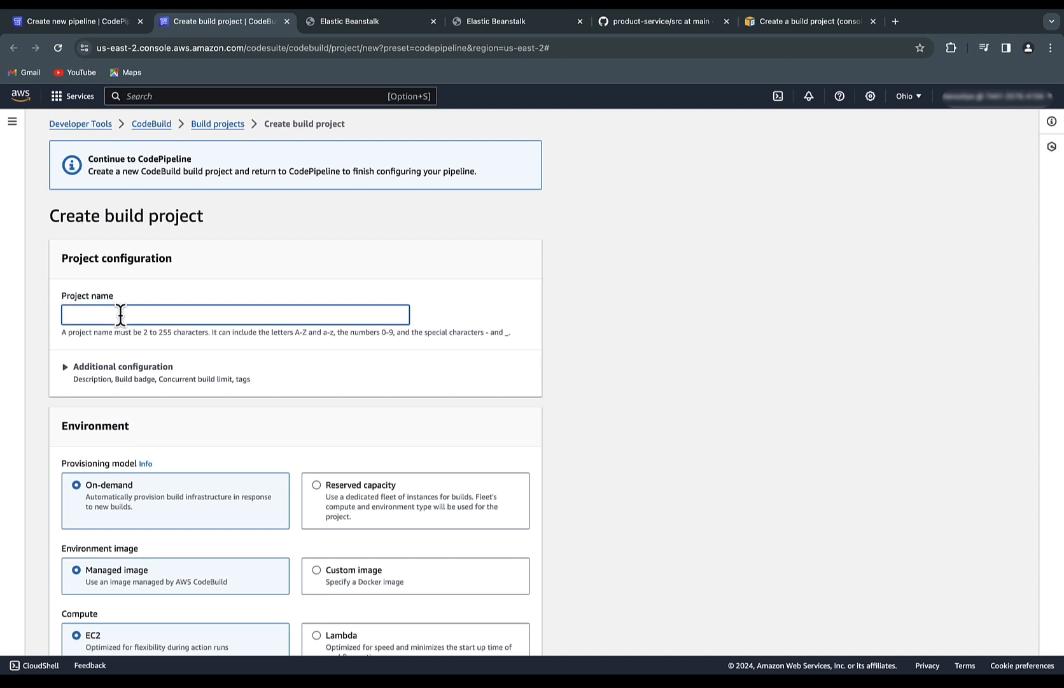
type("proud")
key("BackSpace")
type("uct-service")
Step: Set the environment to Amazon Linux, Standard runtime, amazonlinux2-x86_64-standard:5.0 image
scroll(115, 429, "down", 4)
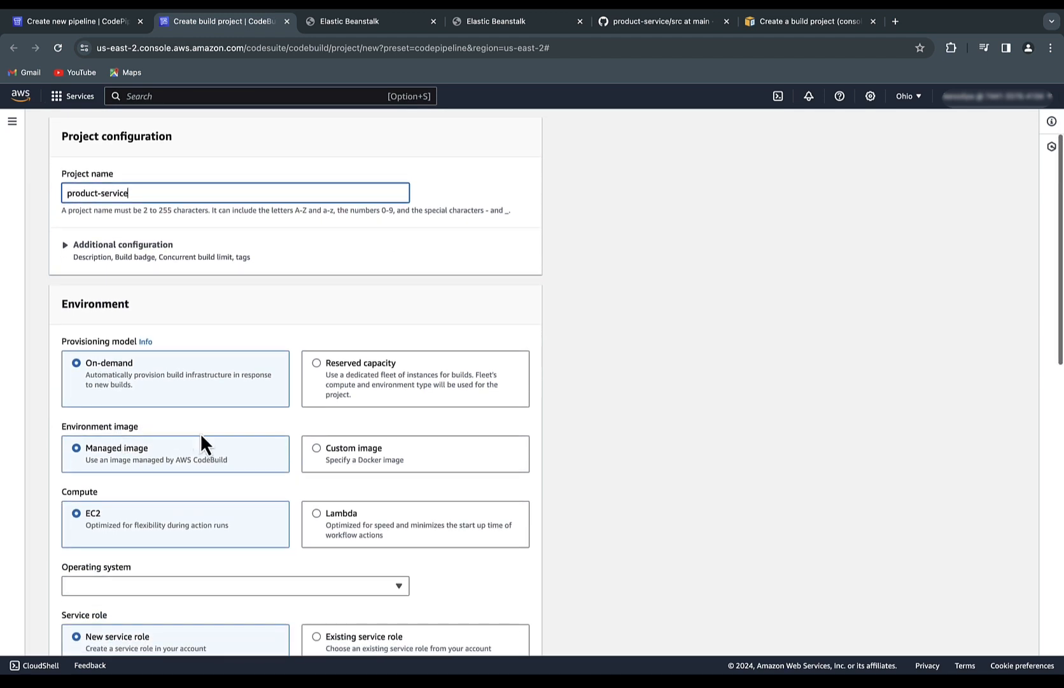
scroll(124, 397, "down", 1)
left_click(123, 388)
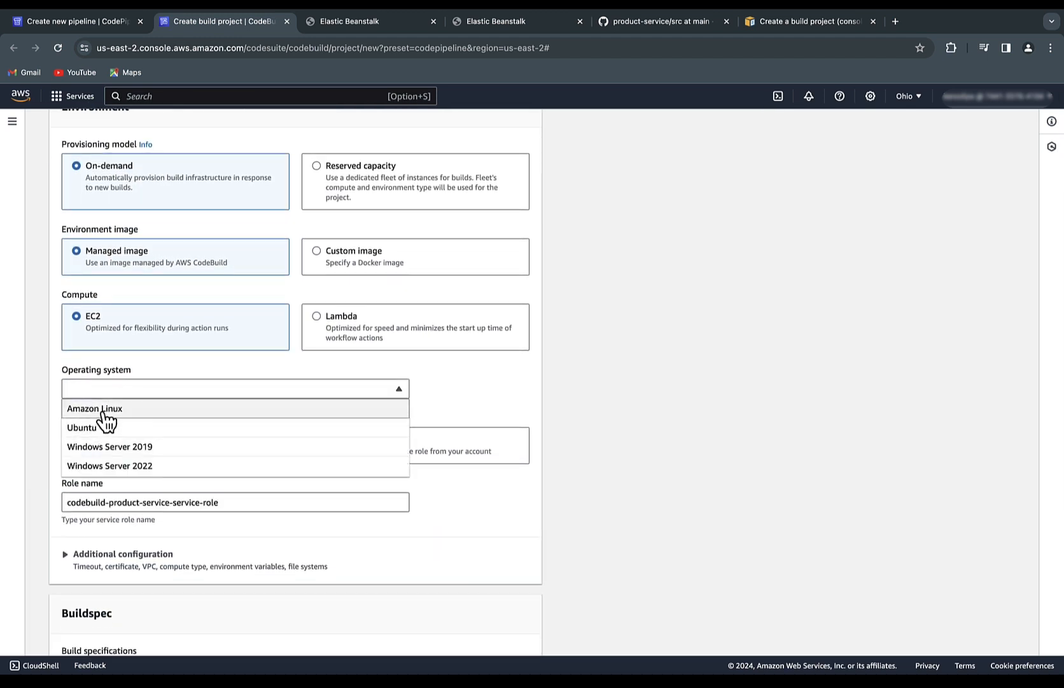
left_click(105, 410)
left_click(114, 439)
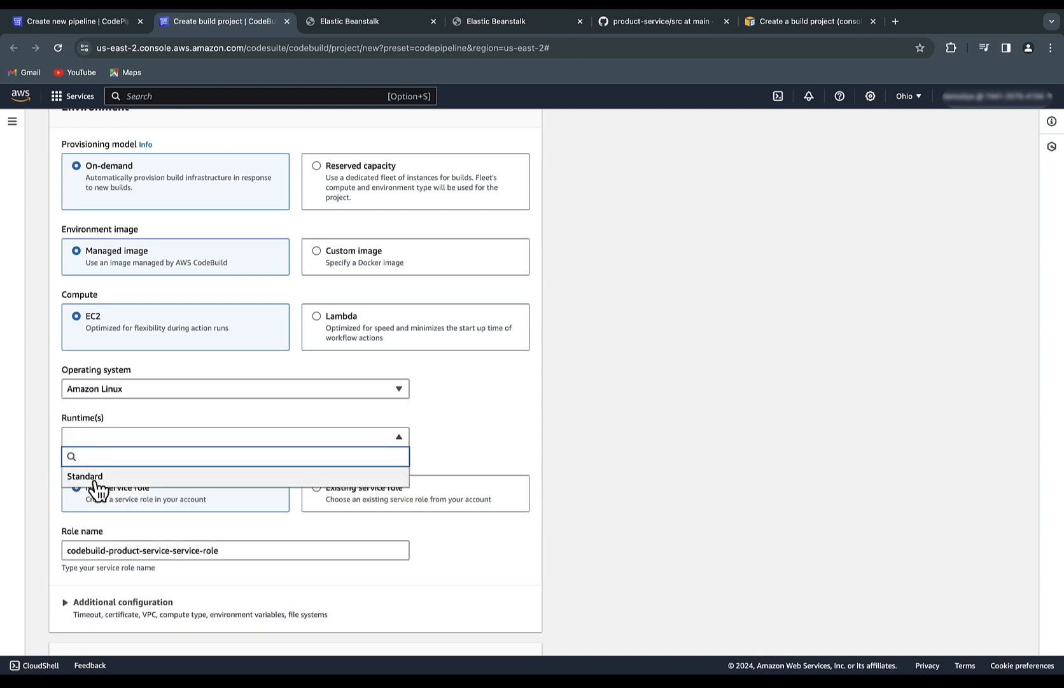
left_click(96, 476)
left_click(108, 484)
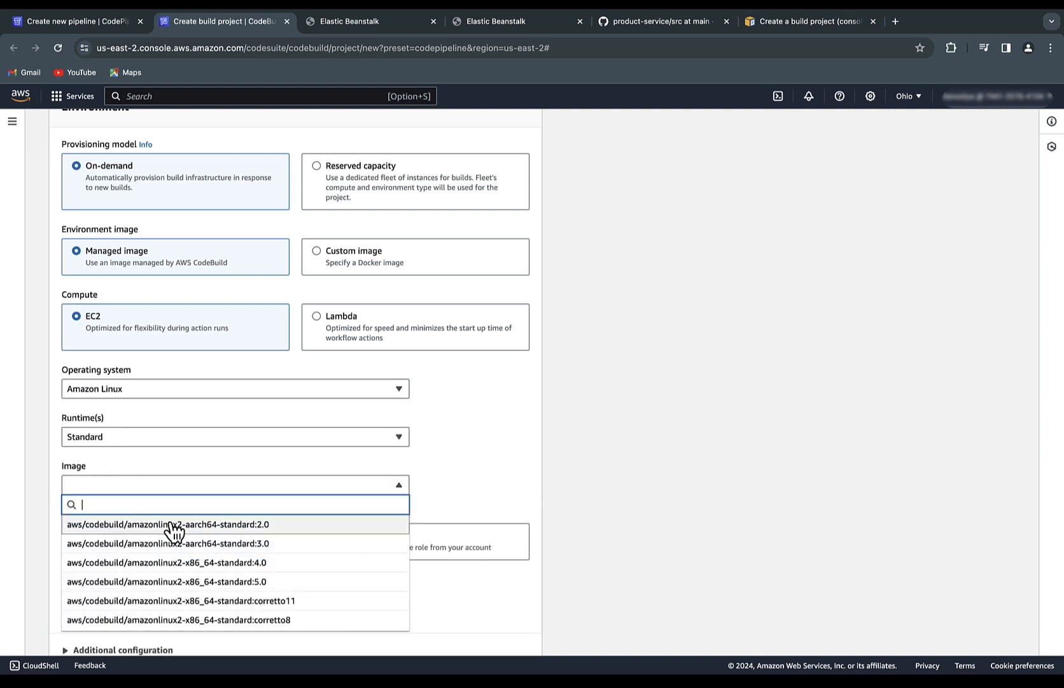
scroll(172, 532, "down", 1)
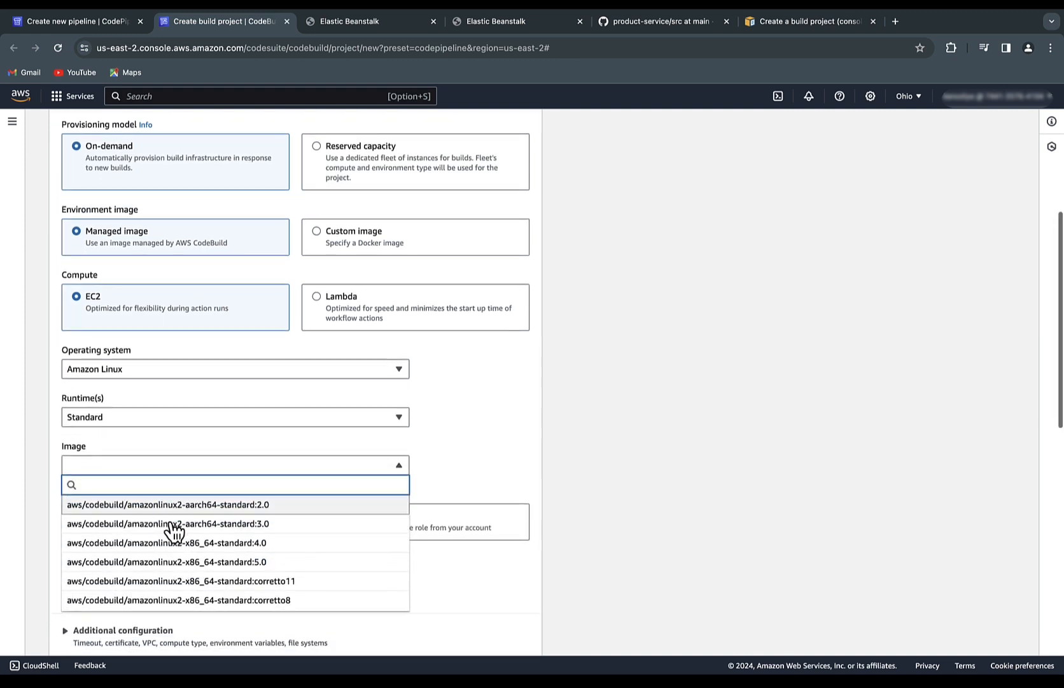
left_click(215, 562)
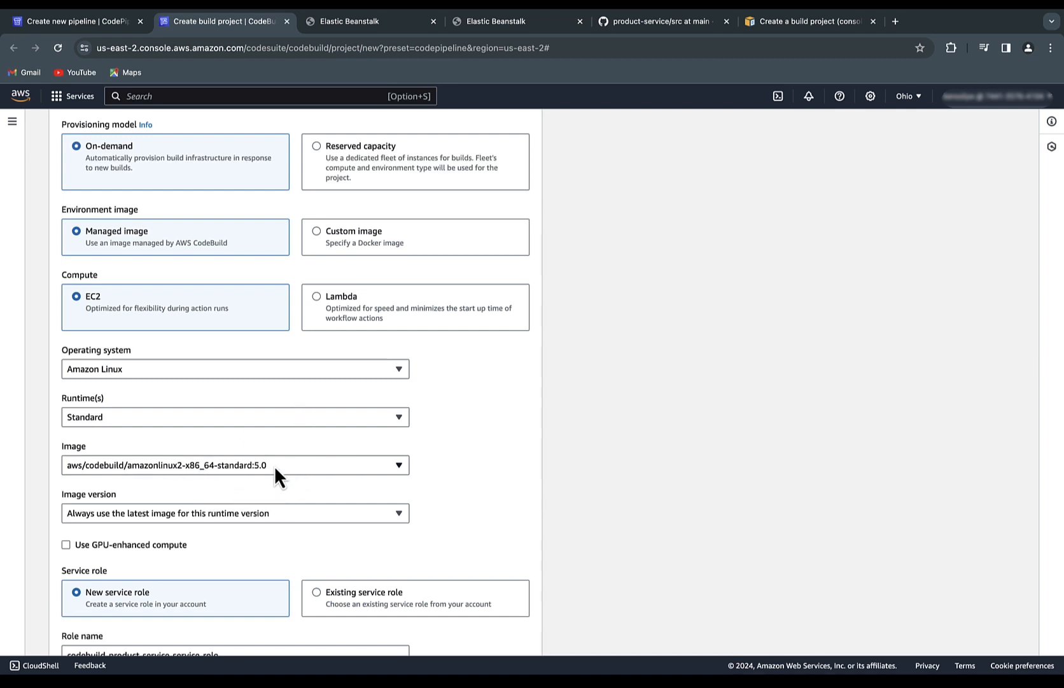
Step: Select the default buildspec.yml name in the Buildspec help text and switch to IntelliJ IDEA
scroll(271, 468, "down", 3)
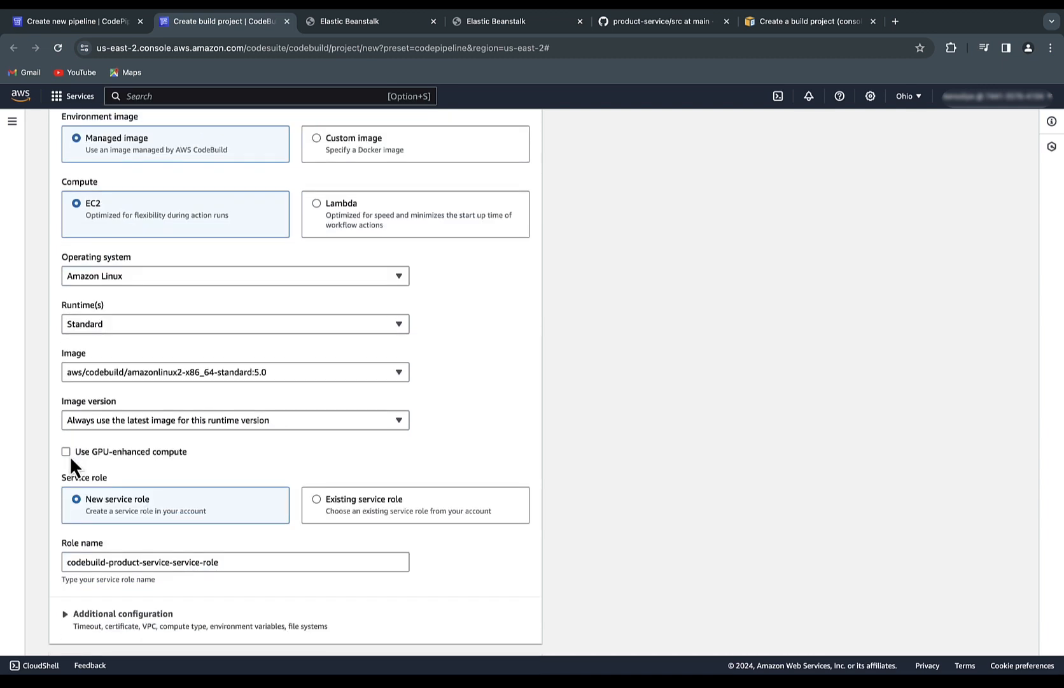
scroll(121, 465, "down", 4)
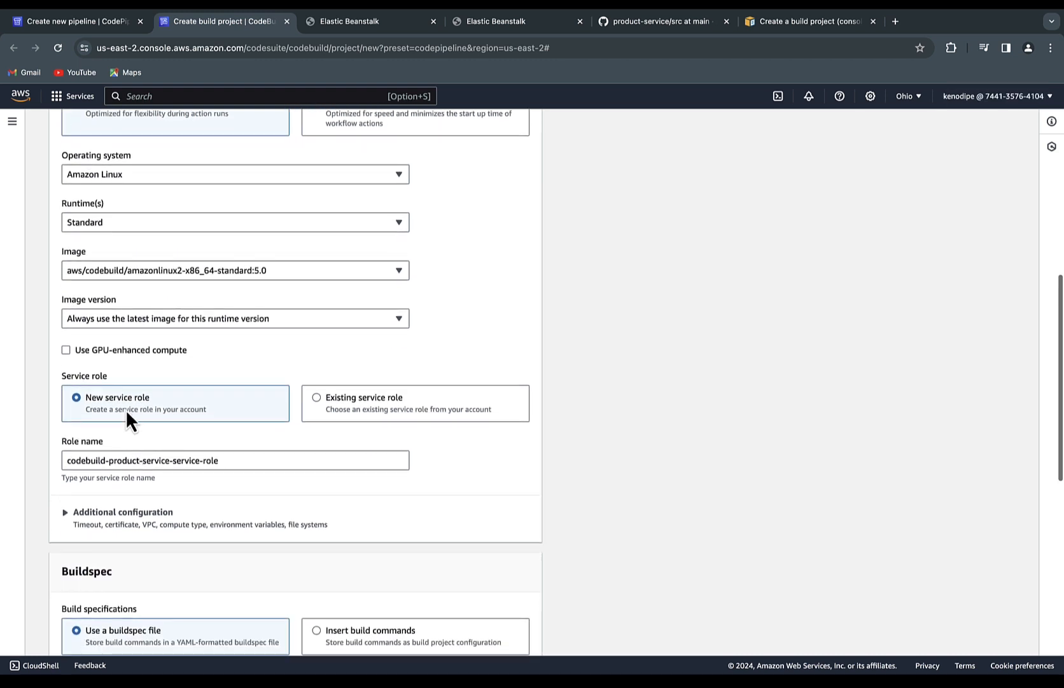
scroll(131, 420, "down", 4)
scroll(180, 326, "down", 2)
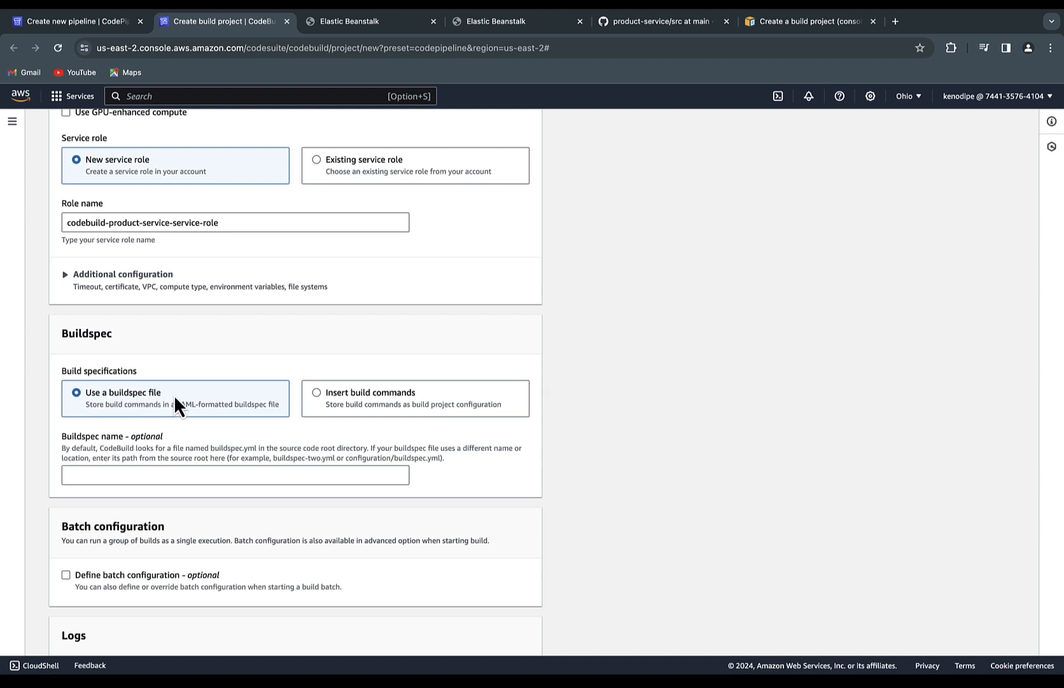
left_click_drag(256, 450, 214, 449)
key("ctrl+Left")
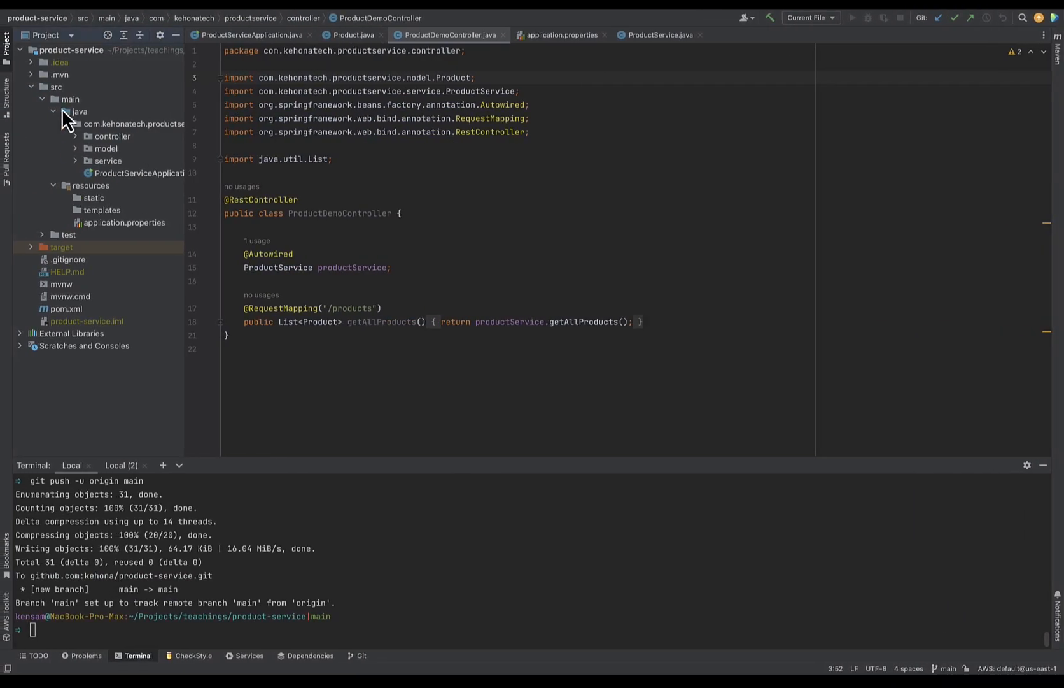
Step: Create buildspec.yml at the product-service root and add it to Git
left_click(75, 51)
right_click(75, 51)
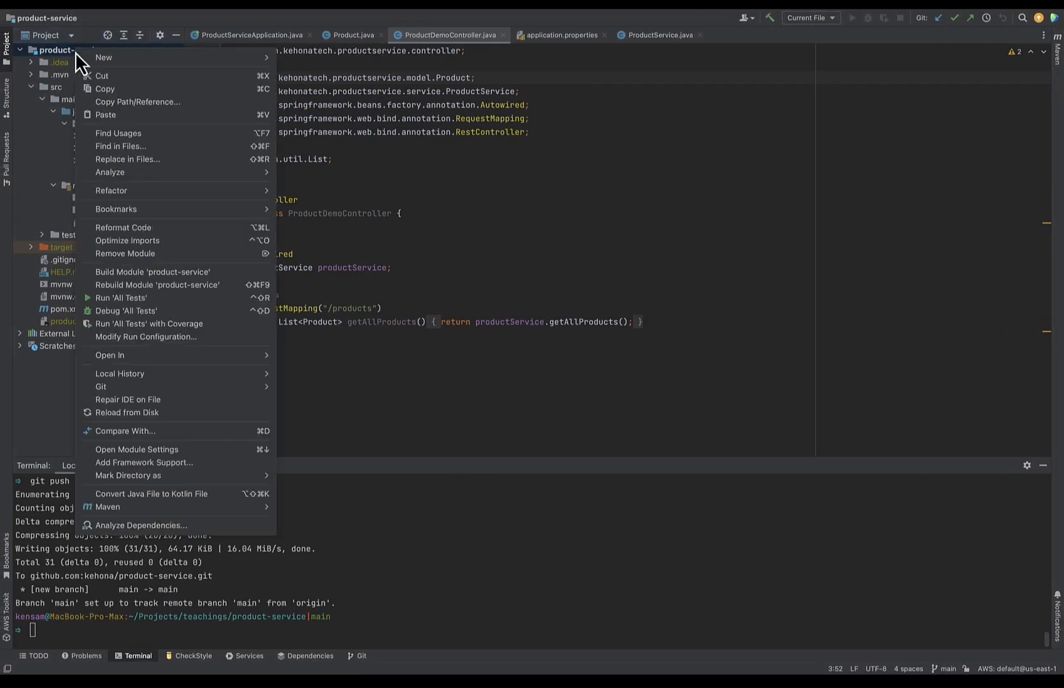
mouse_move(264, 61)
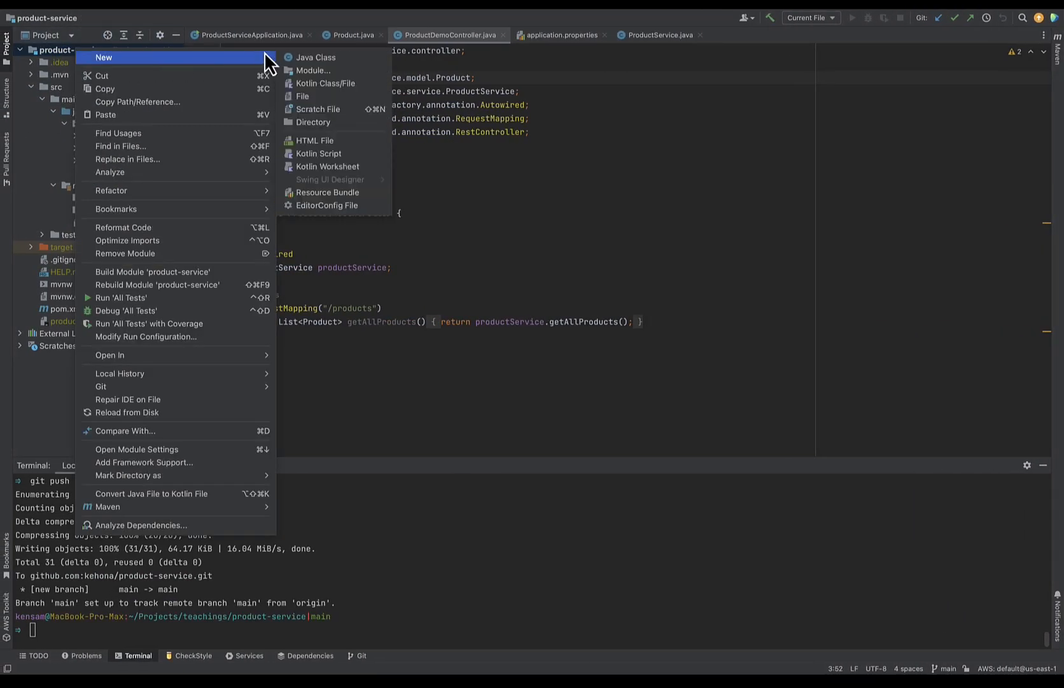
left_click(303, 95)
type("buildspec.yml")
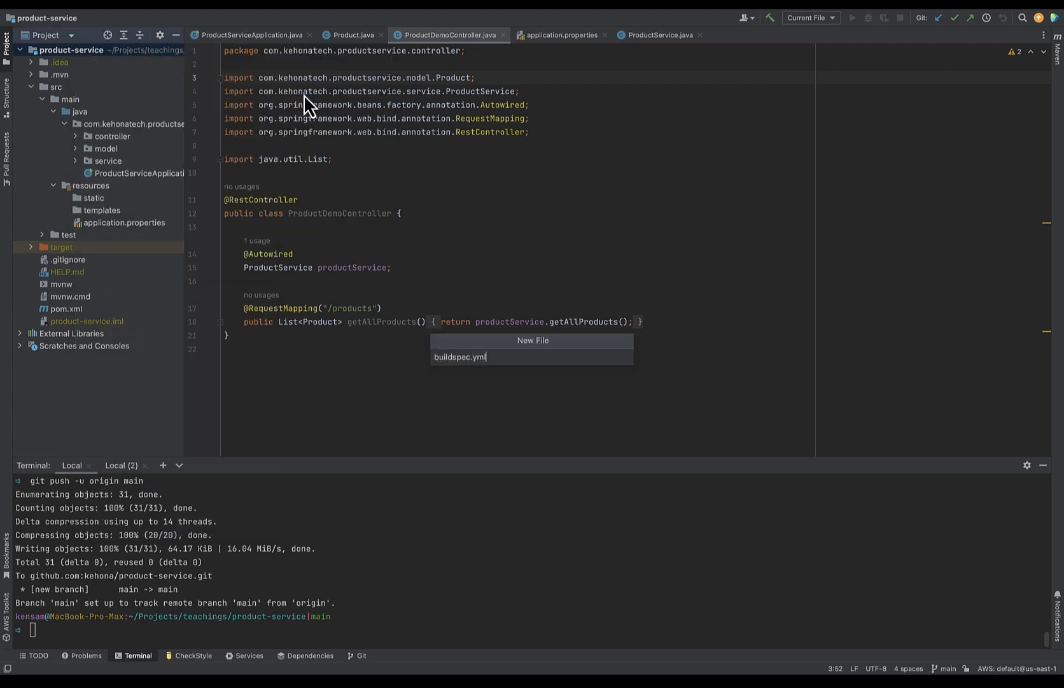
key("Return")
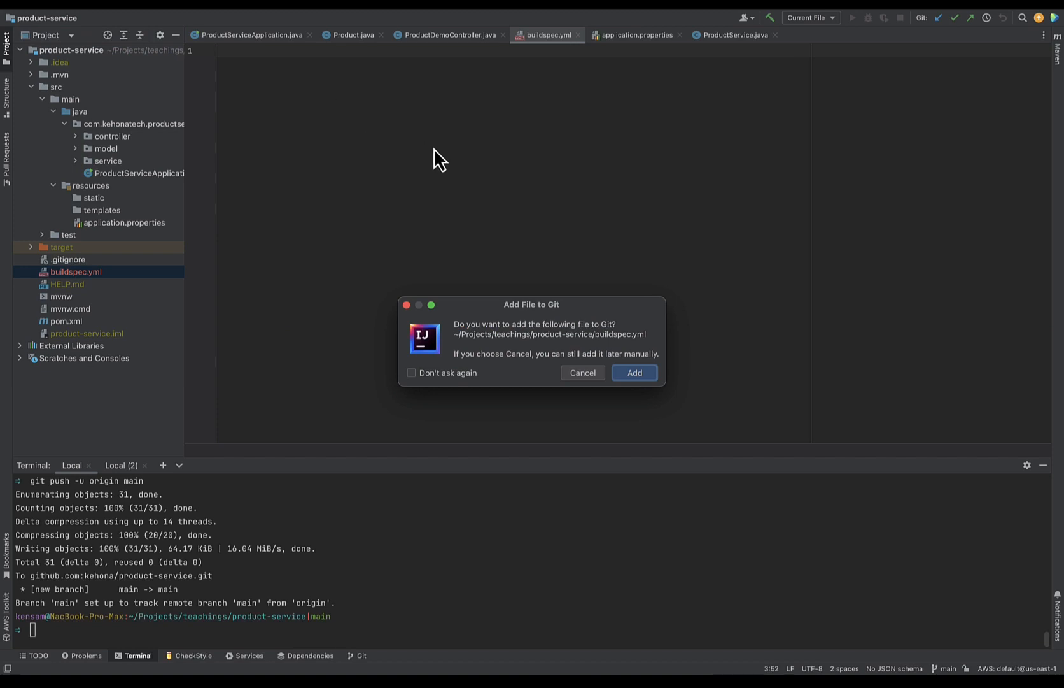
left_click(635, 373)
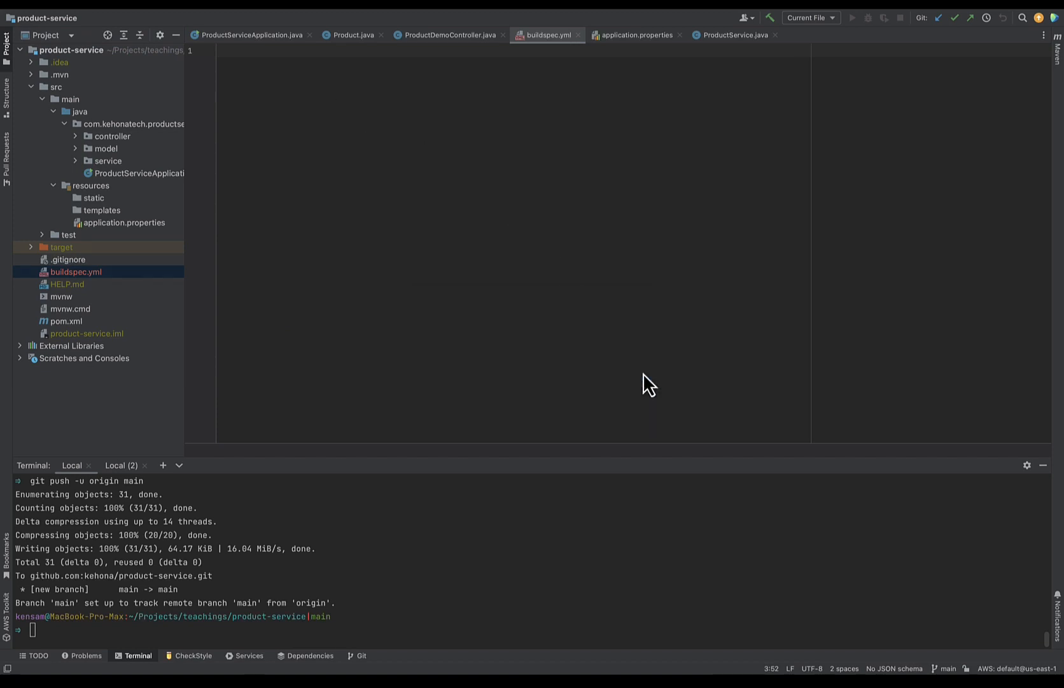
Step: Paste the CodeBuild YAML, with its corretto17 runtime and mvn clean package build
left_click(377, 359)
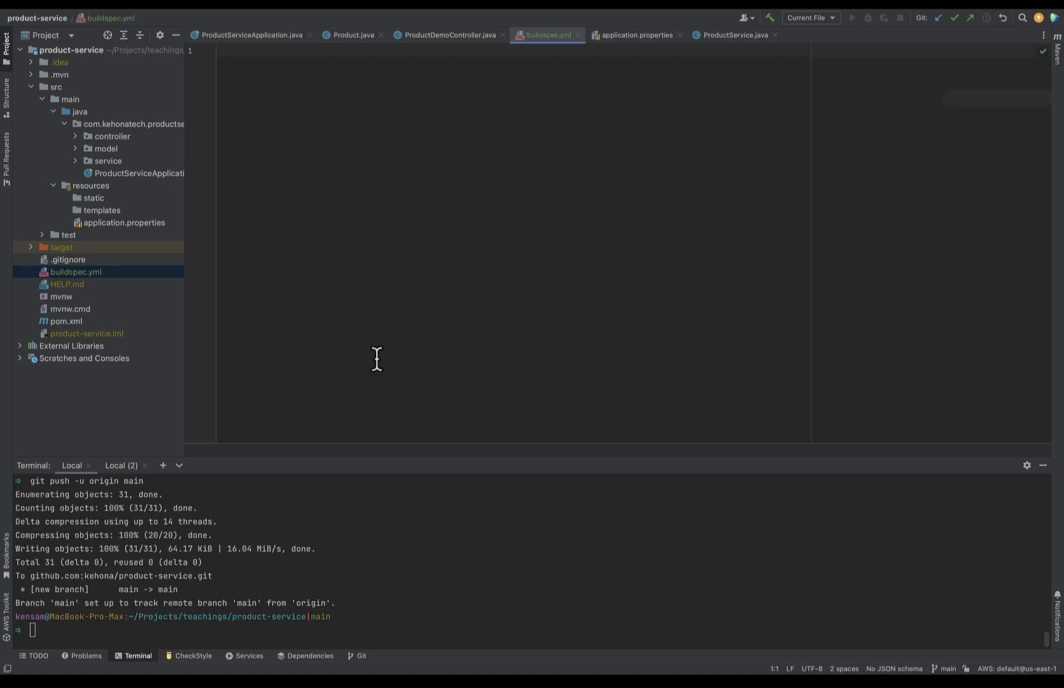
type("version: 0.2  phases:   install:     runtime-versions:       java: corretto17   pre_build:     commands:       - echo \"[INFO] Setting environment variables\"   build:     commands:       - echo \"[INFO] Building Spring Boot application\"       - mvn clean package artifacts:   files: target/*.jar   name: app   discard-paths: yes")
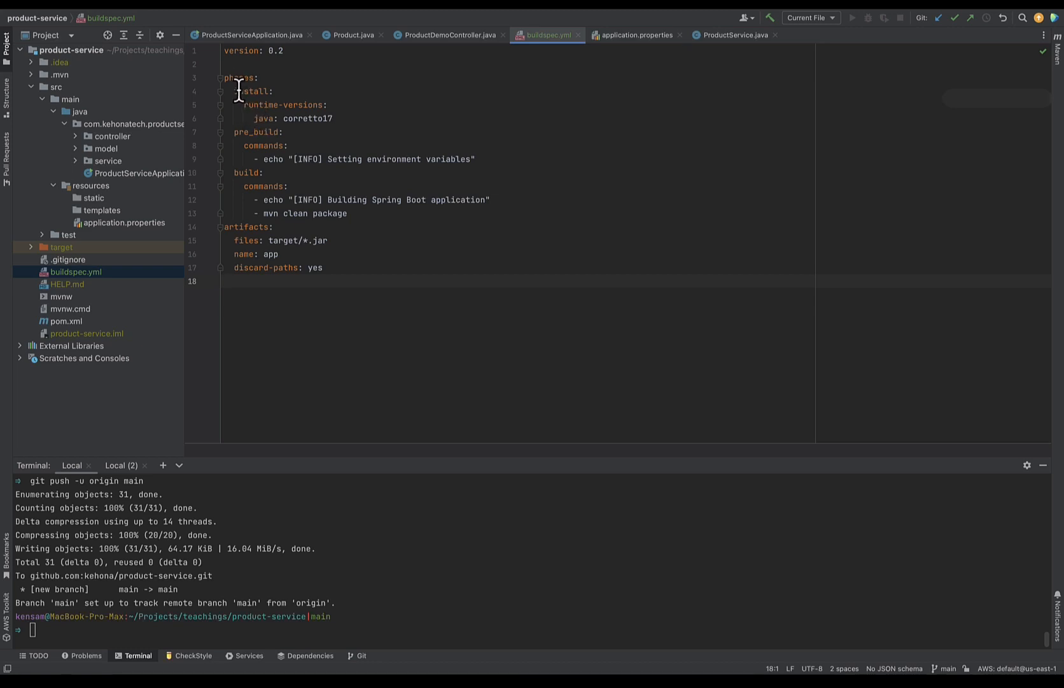
left_click_drag(349, 118, 253, 116)
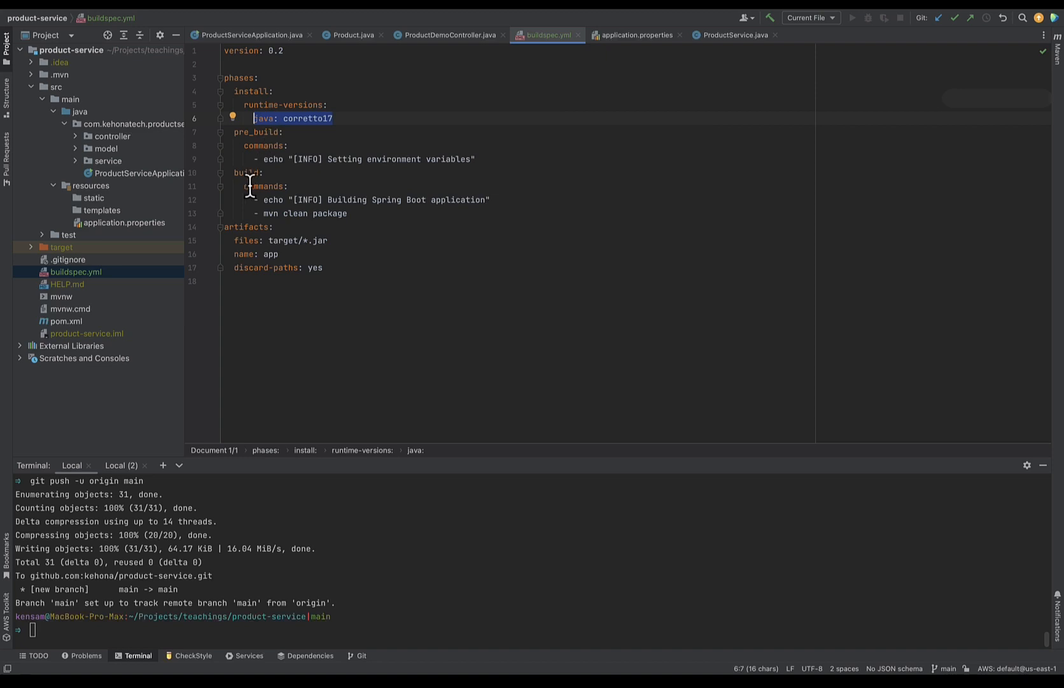
mouse_move(356, 217)
left_mouse_down()
mouse_move(263, 210)
mouse_move(348, 215)
left_mouse_up()
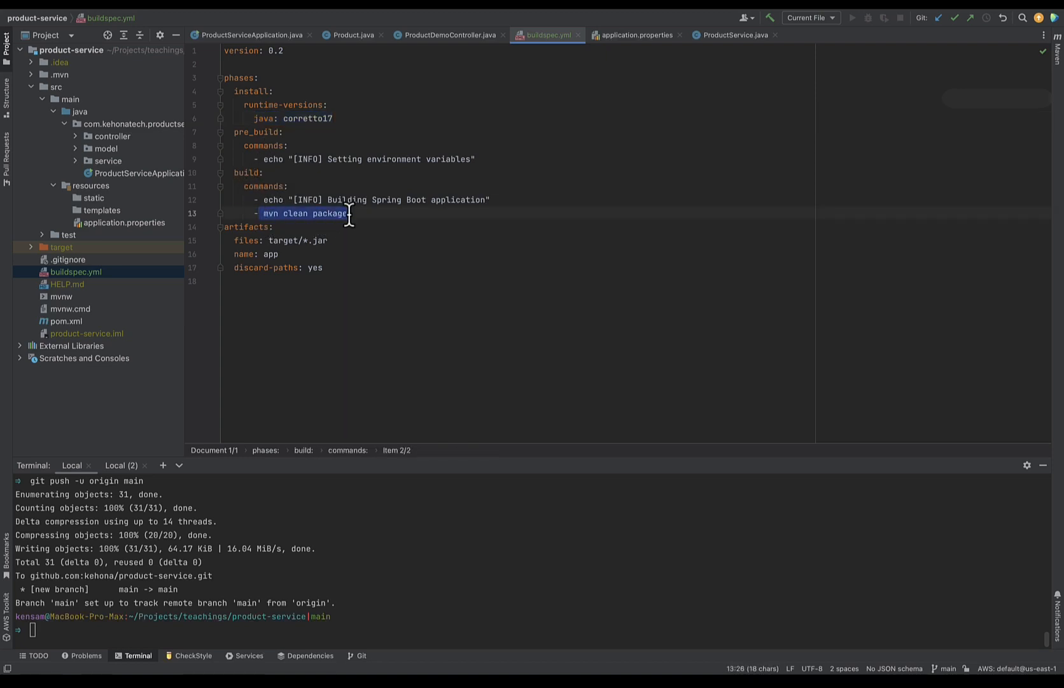
left_click(364, 216)
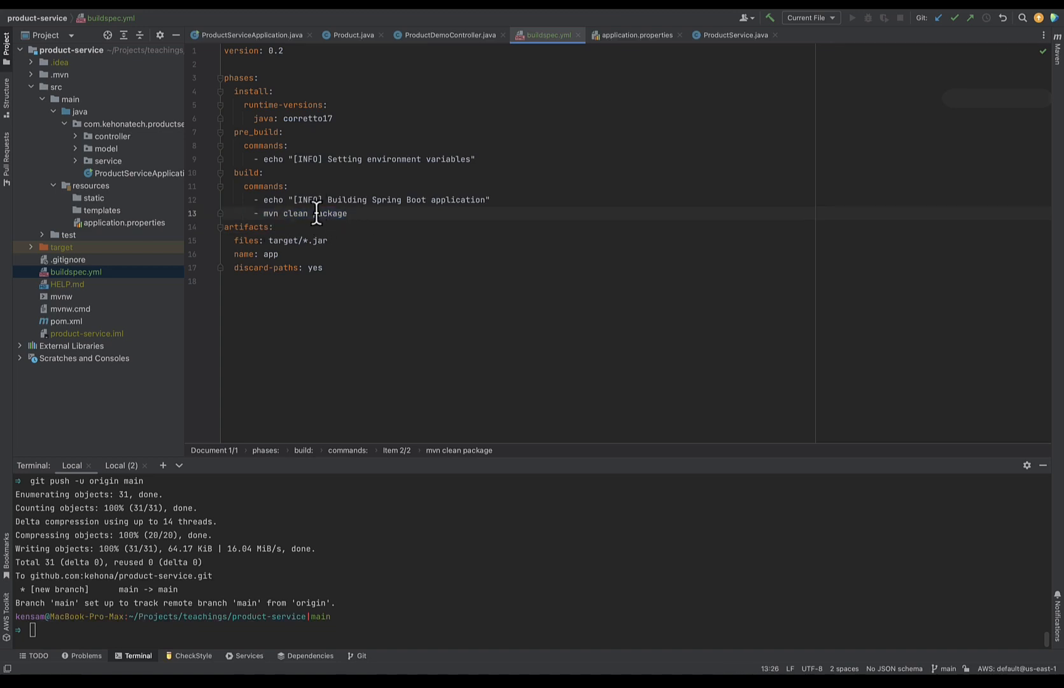
Step: Review the target/*.jar artifact setting and stage buildspec.yml with git add
left_click(347, 240)
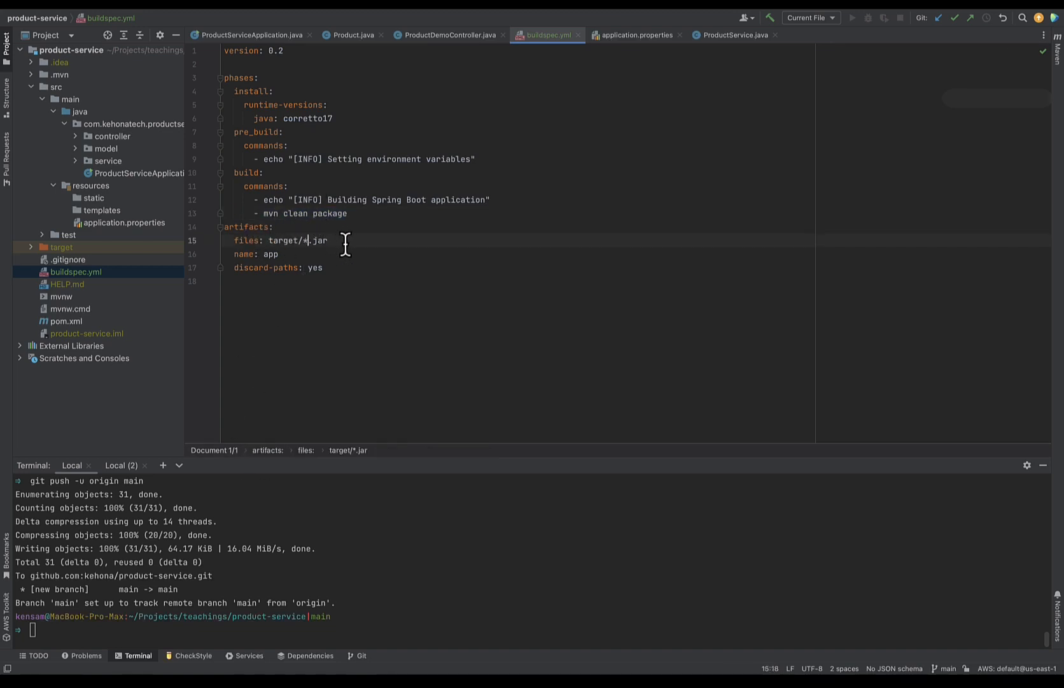
left_click_drag(347, 240, 253, 259)
left_click(317, 268)
double_click(103, 624)
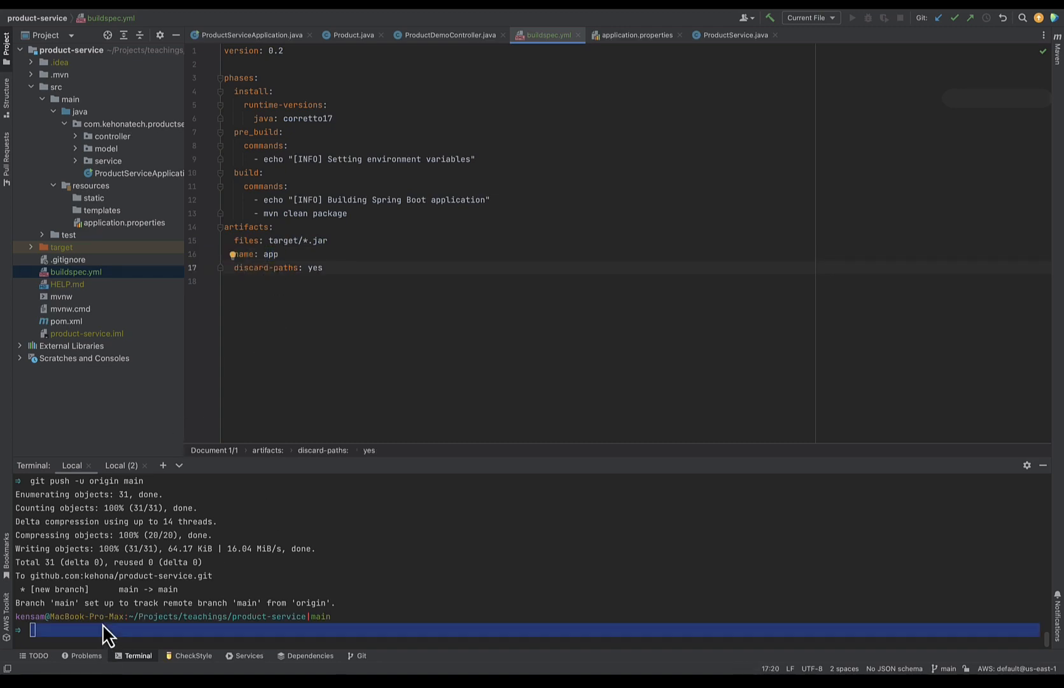
type("git add ")
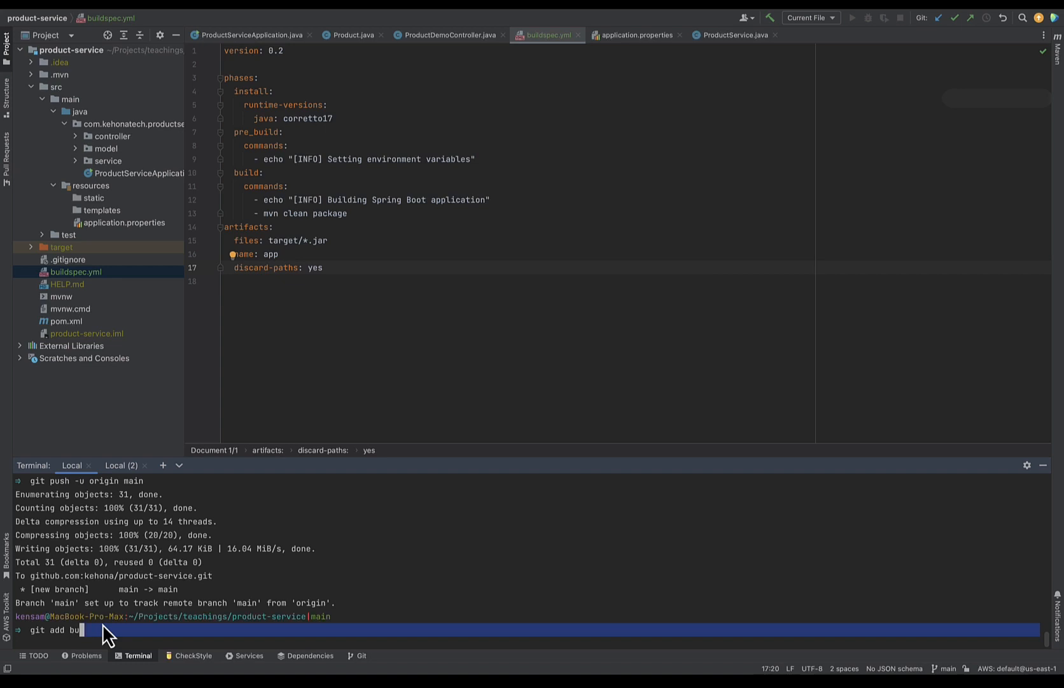
type("bu")
key("Tab")
key("Return")
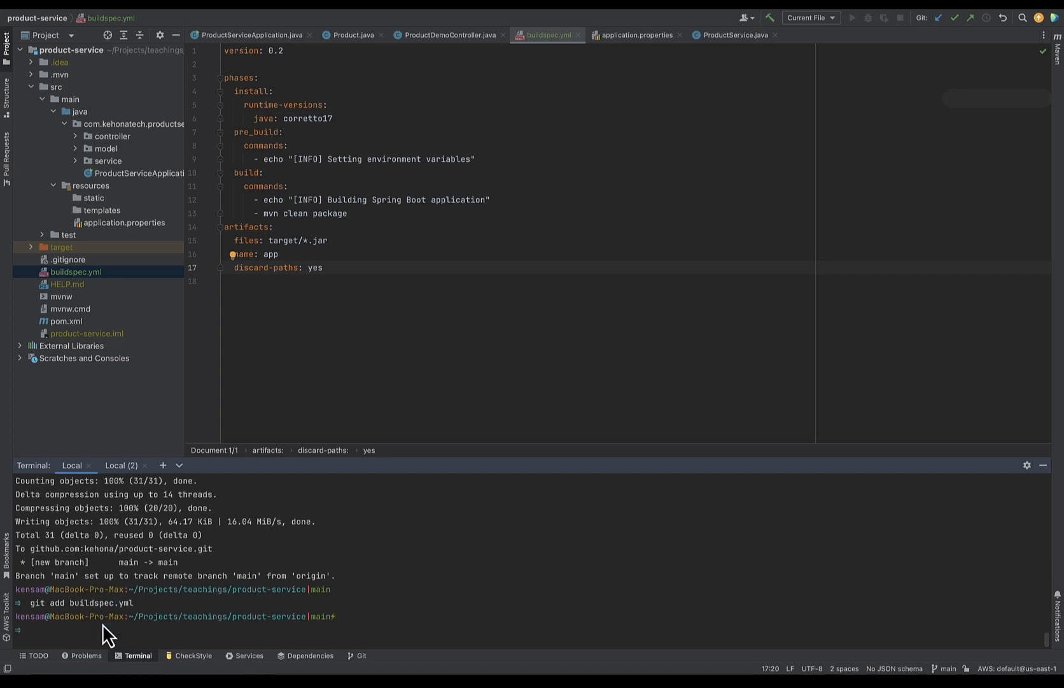
Step: Commit it as "add buildspec for AWS CodeDeploy" and push to GitHub
type("git commit -m \"add buildspec for AWS CodeDeploy\"")
key("Return")
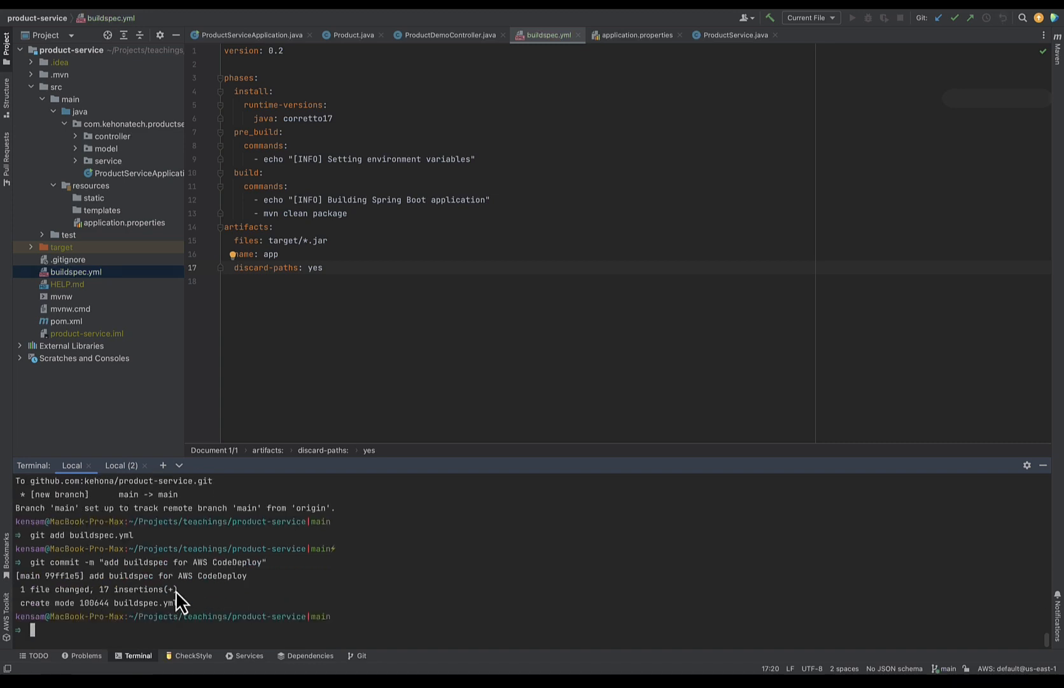
type("git push")
key("Return")
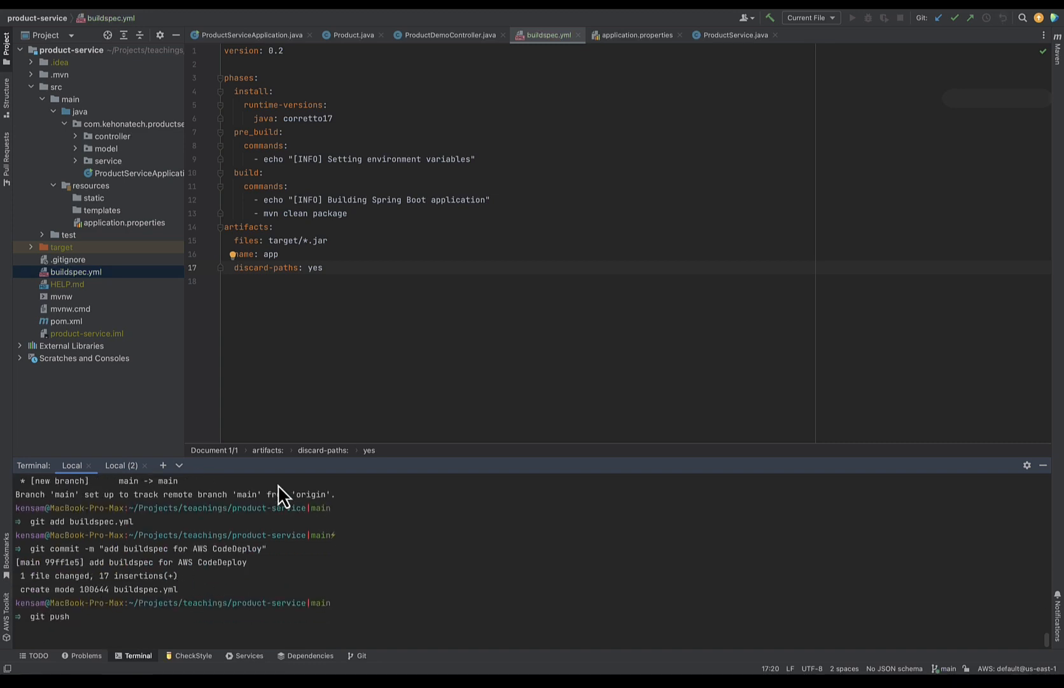
key("super+Tab")
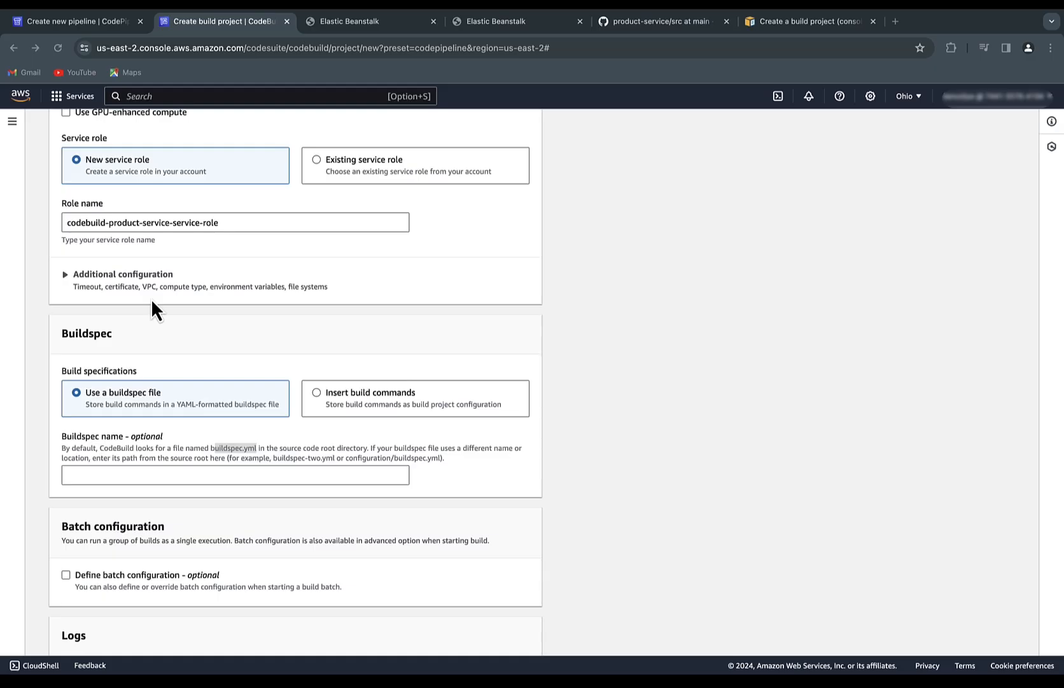
Step: Set the CloudWatch logs group name to product-service
scroll(151, 298, "down", 1)
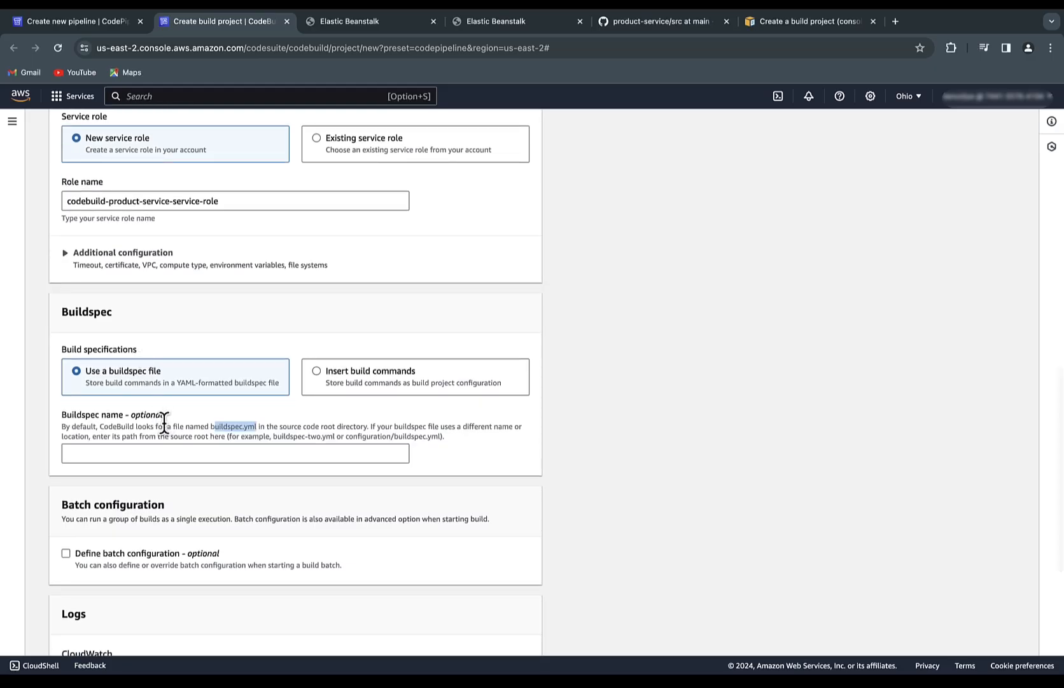
left_click(82, 453)
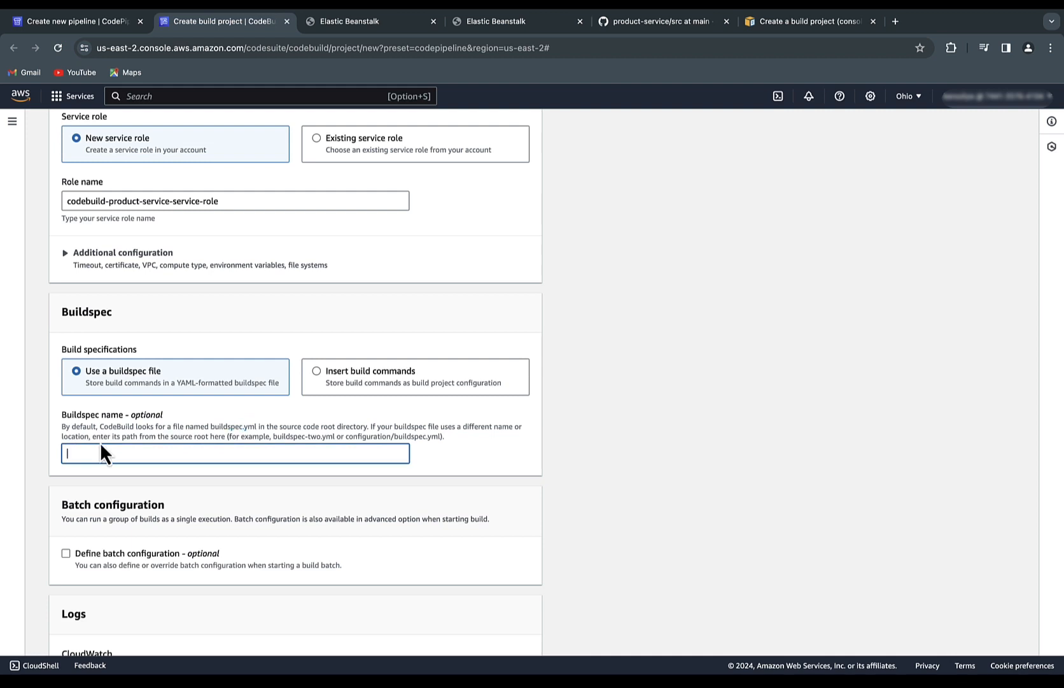
scroll(103, 458, "down", 3)
scroll(104, 461, "down", 5)
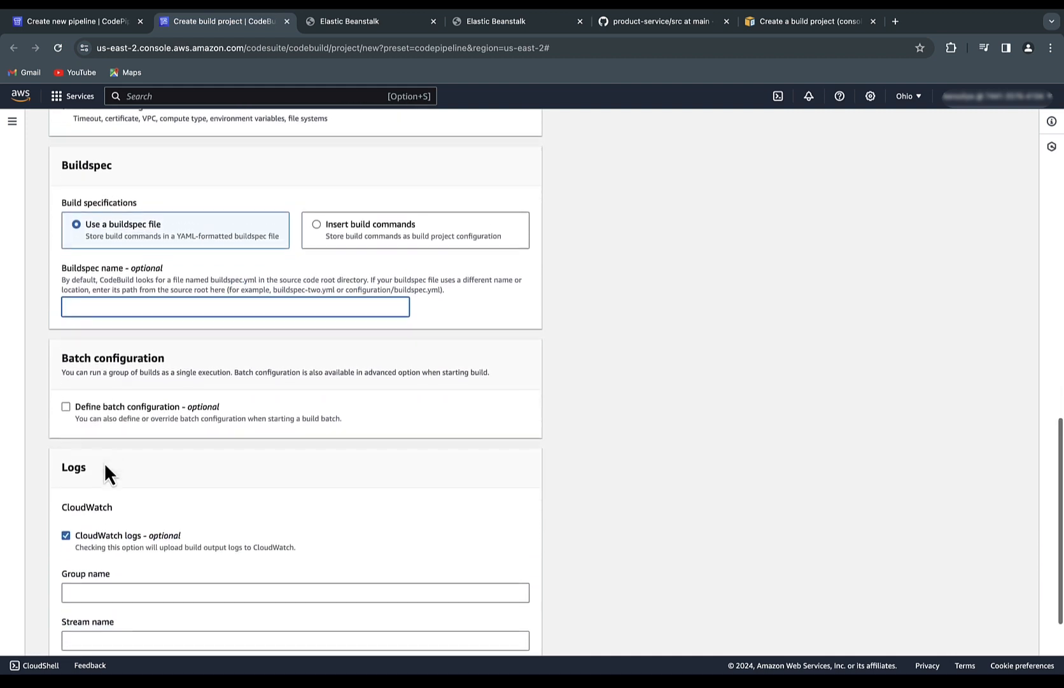
left_click(97, 452)
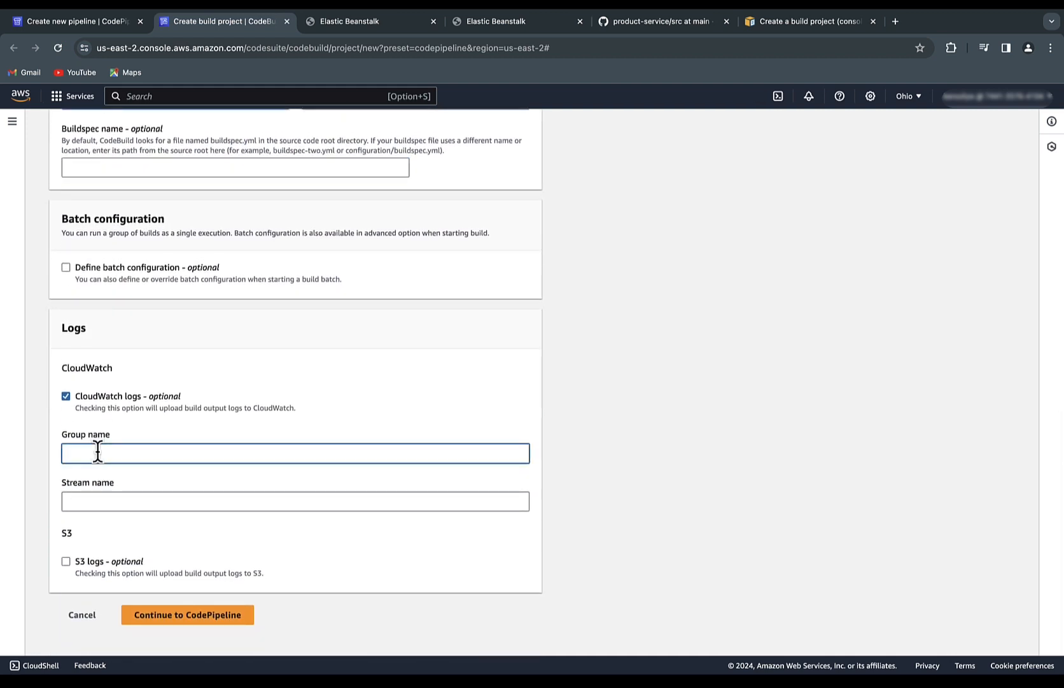
type("product-service")
Step: Name the log stream buildlog, continue to CodePipeline, and leave the CodeBuild page
left_click(84, 502)
type("build_")
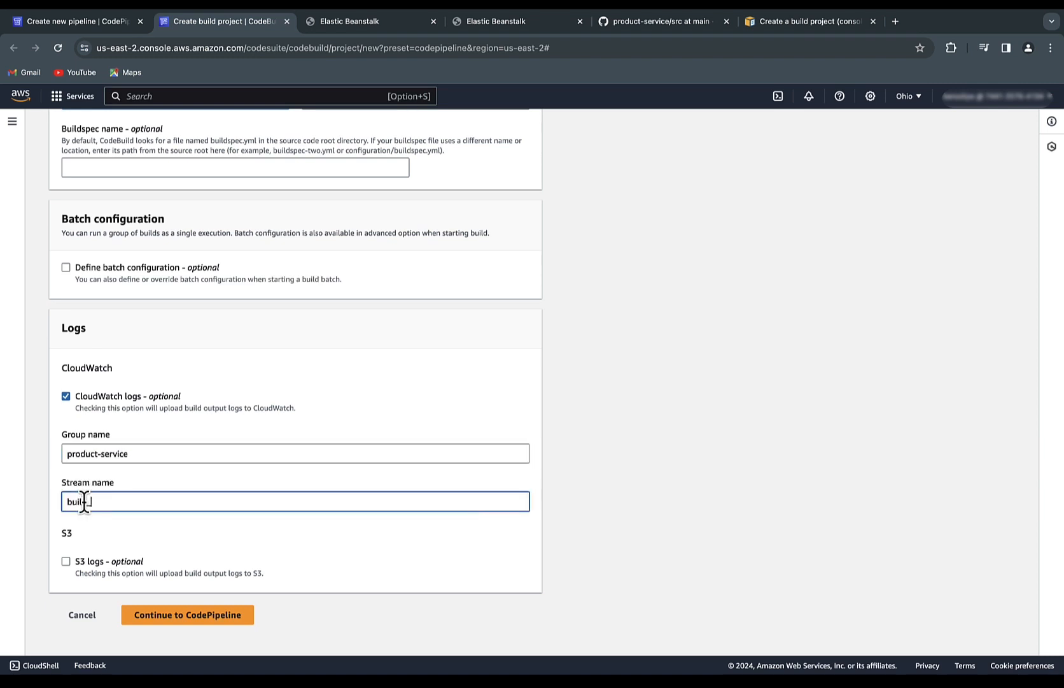
type("log")
key("BackSpace")
key("BackSpace")
key("BackSpace")
key("BackSpace")
type("log")
left_click(211, 616)
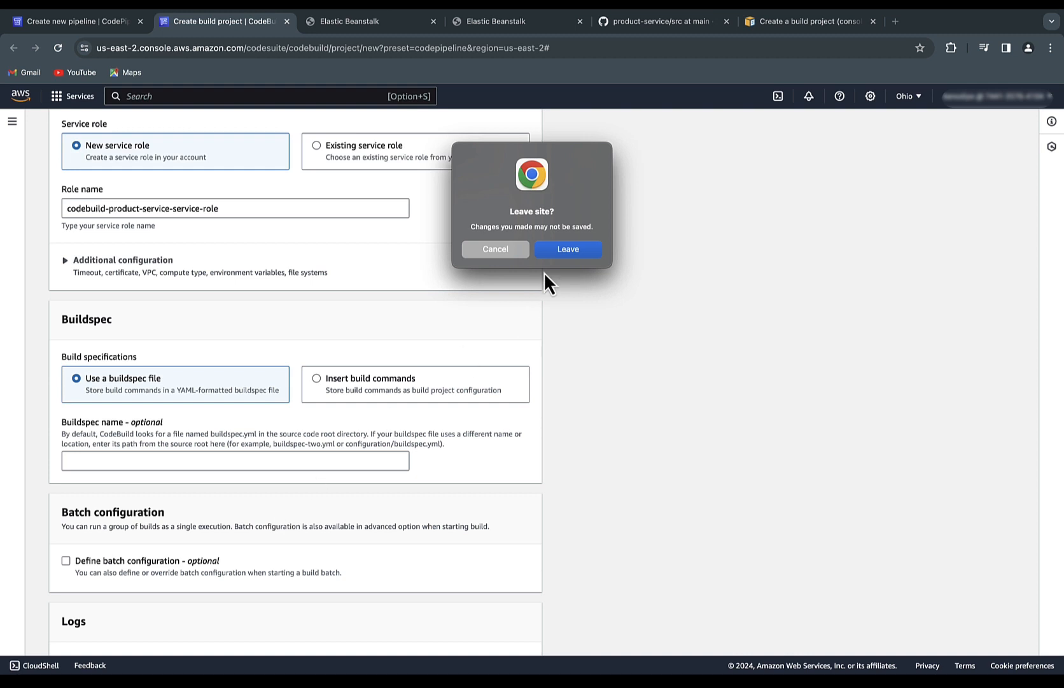
left_click(568, 249)
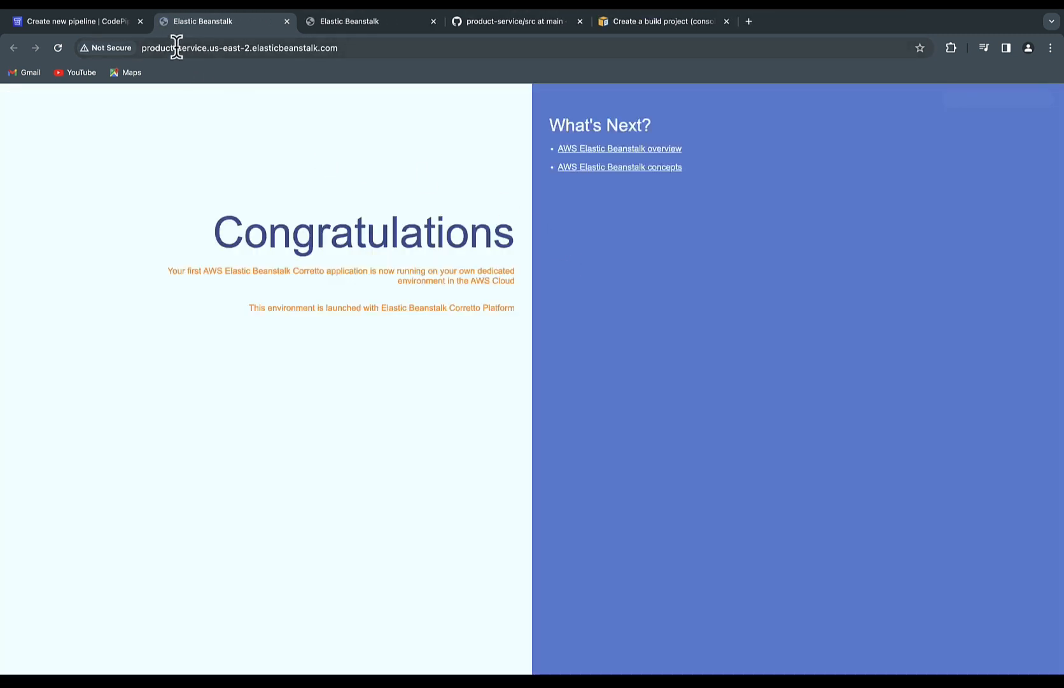
Step: Return to pipeline creation with the product-service build project and proceed to deploy
left_click(107, 24)
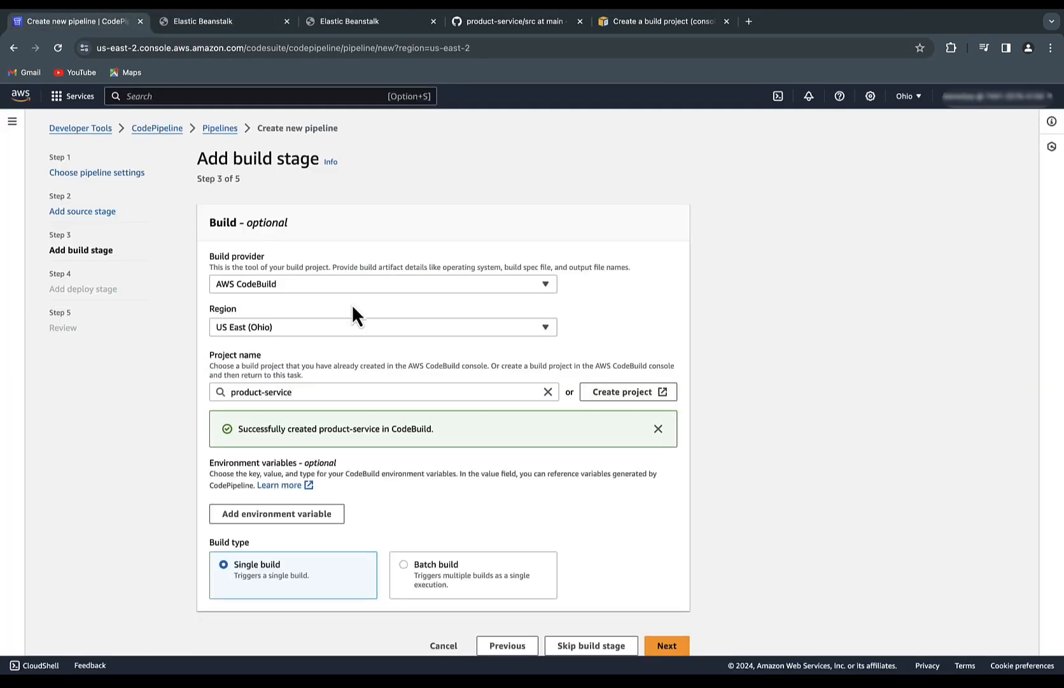
scroll(401, 360, "down", 1)
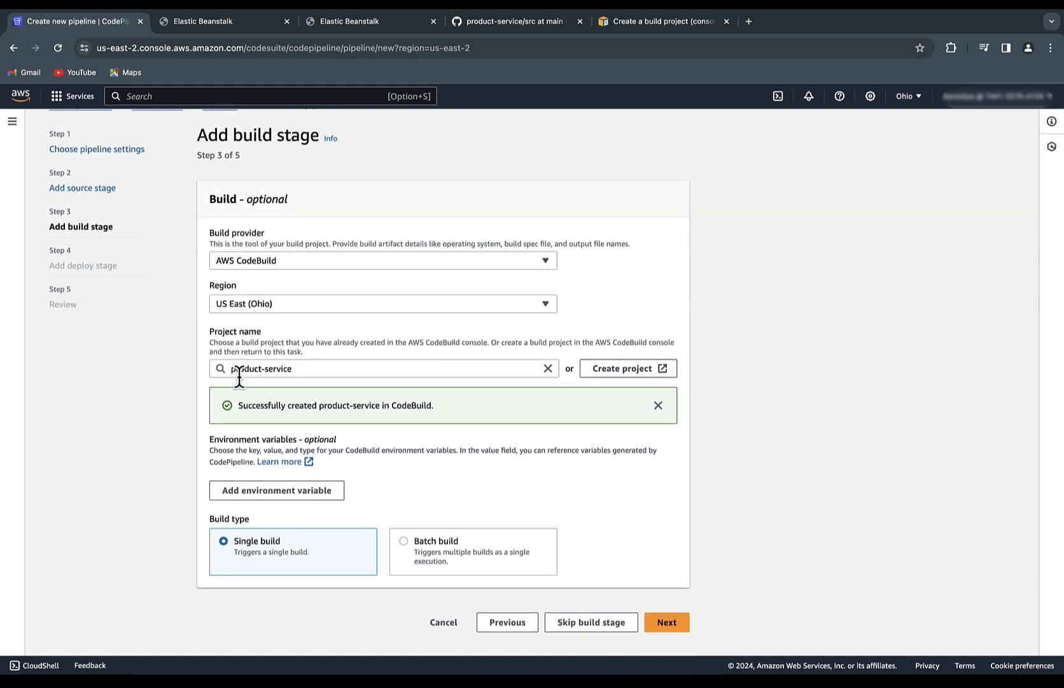
left_click(413, 370)
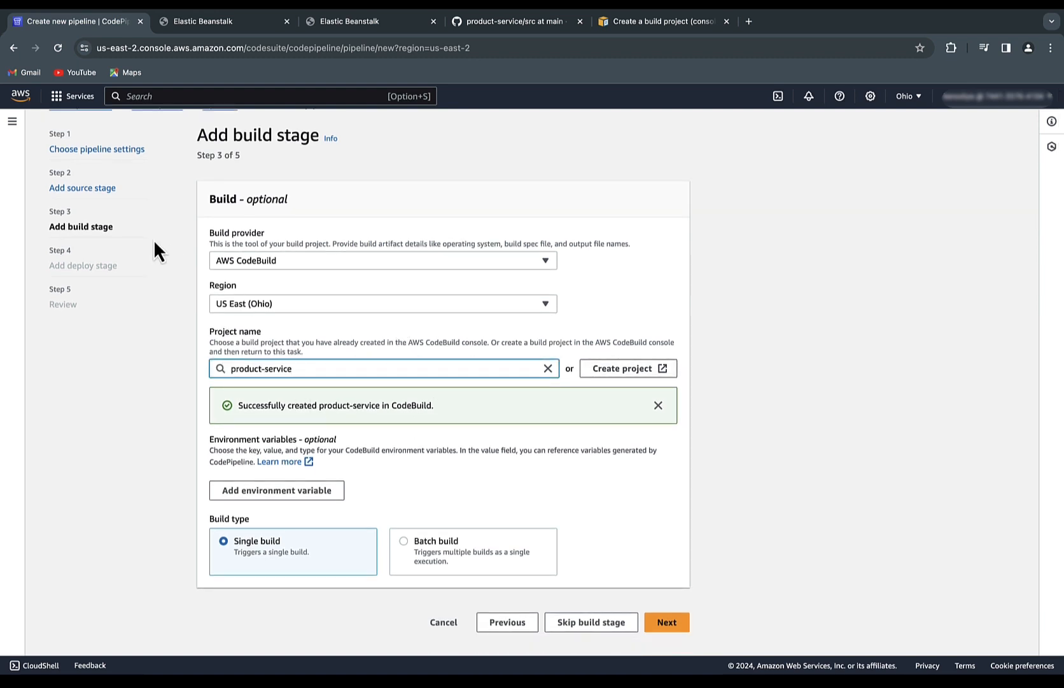
left_click(666, 622)
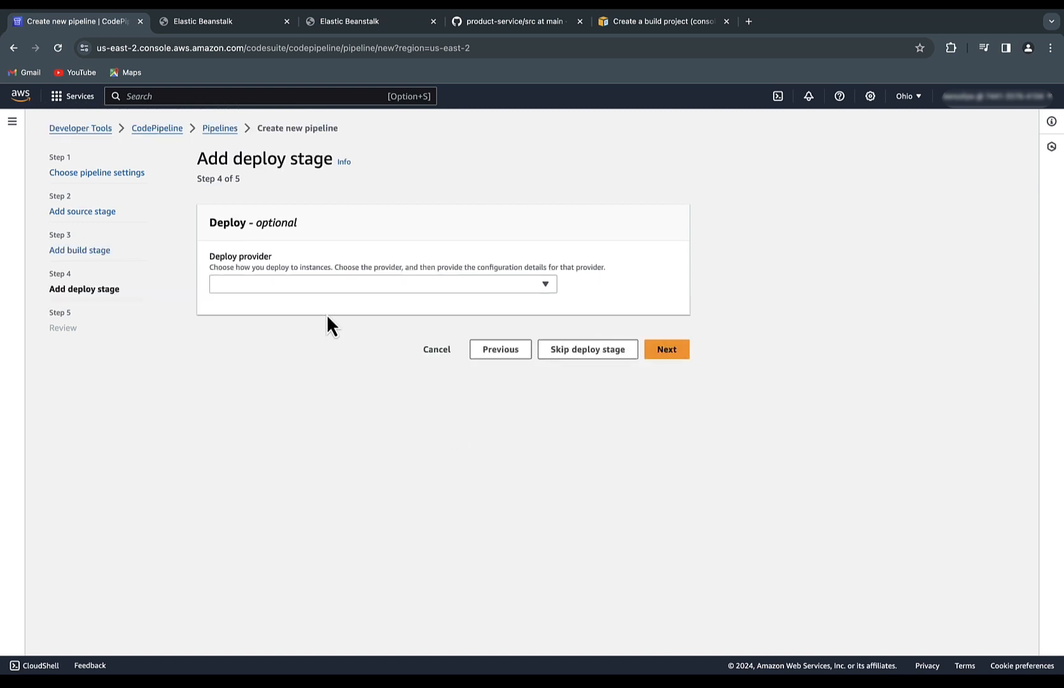
Step: Deploy to Elastic Beanstalk application product-service, environment Product-service-env, and create the pipeline
left_click(304, 287)
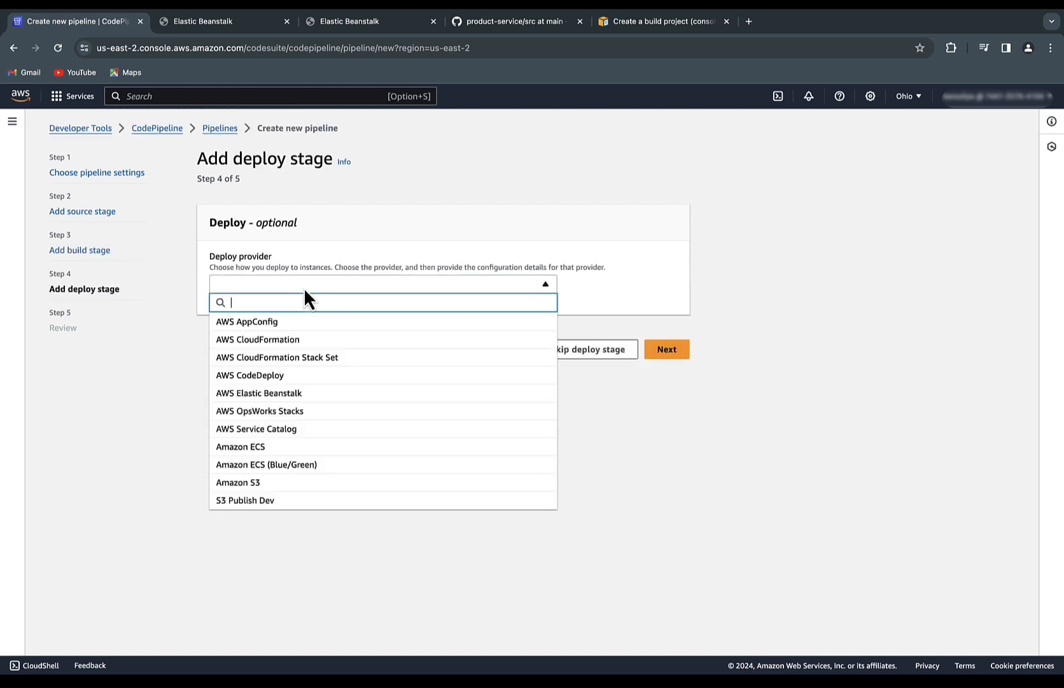
left_click(287, 393)
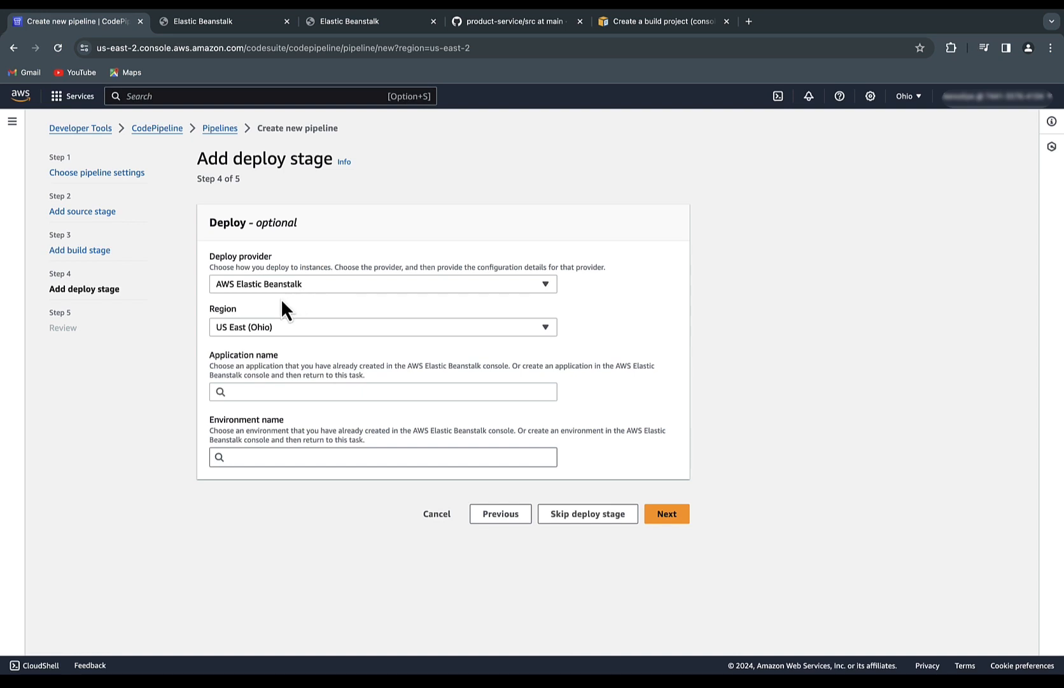
left_click(255, 392)
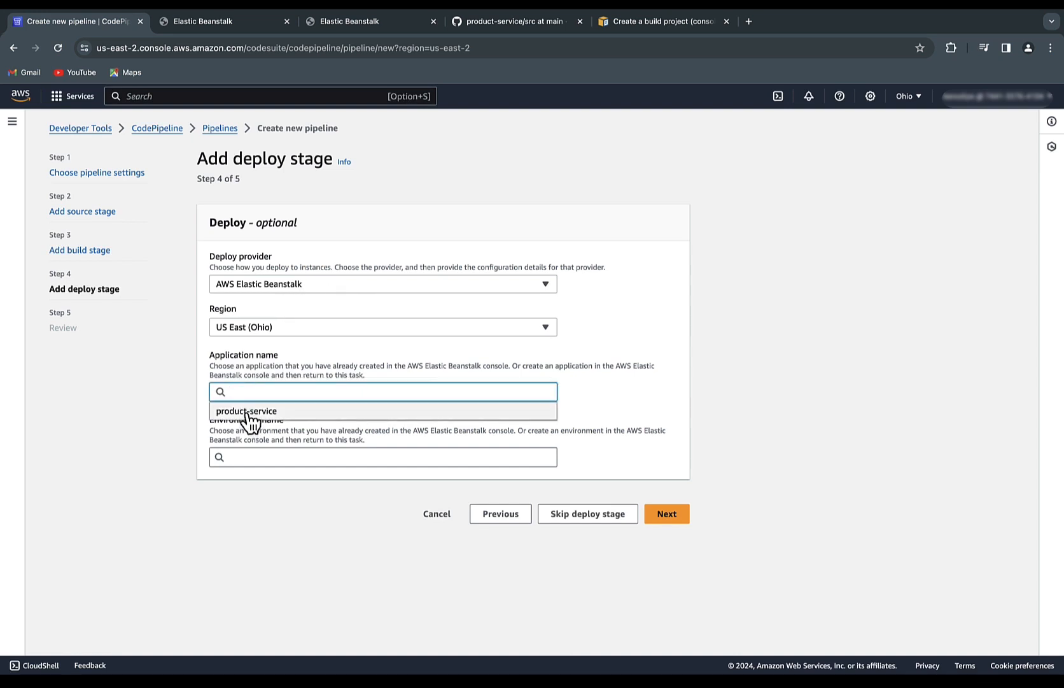
left_click(248, 413)
left_click(252, 455)
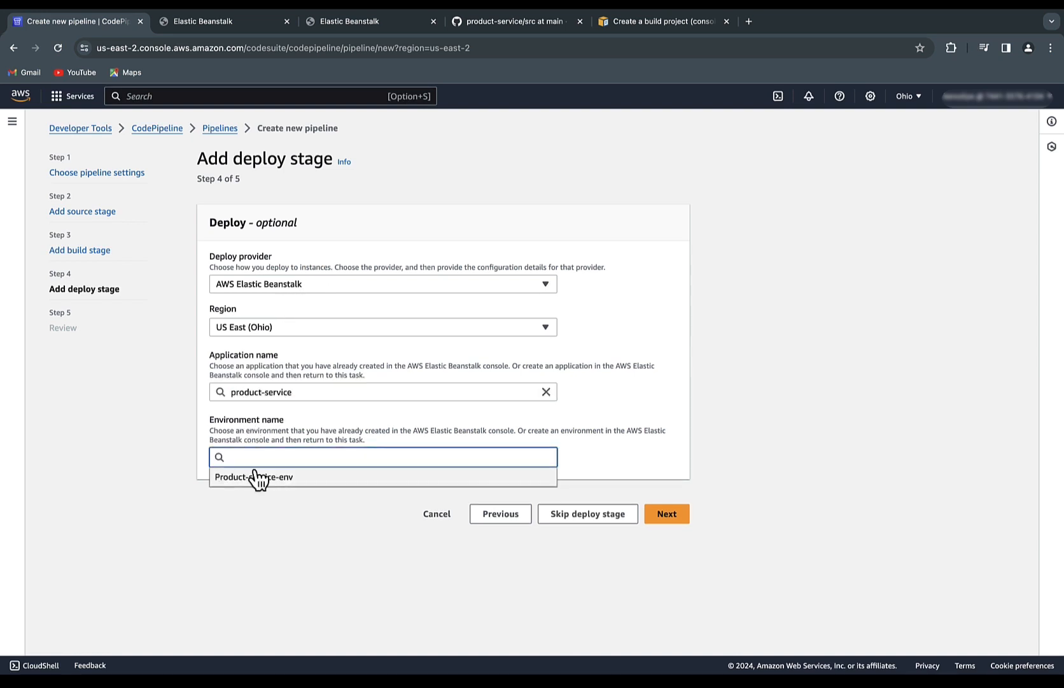
left_click(255, 478)
left_click(666, 516)
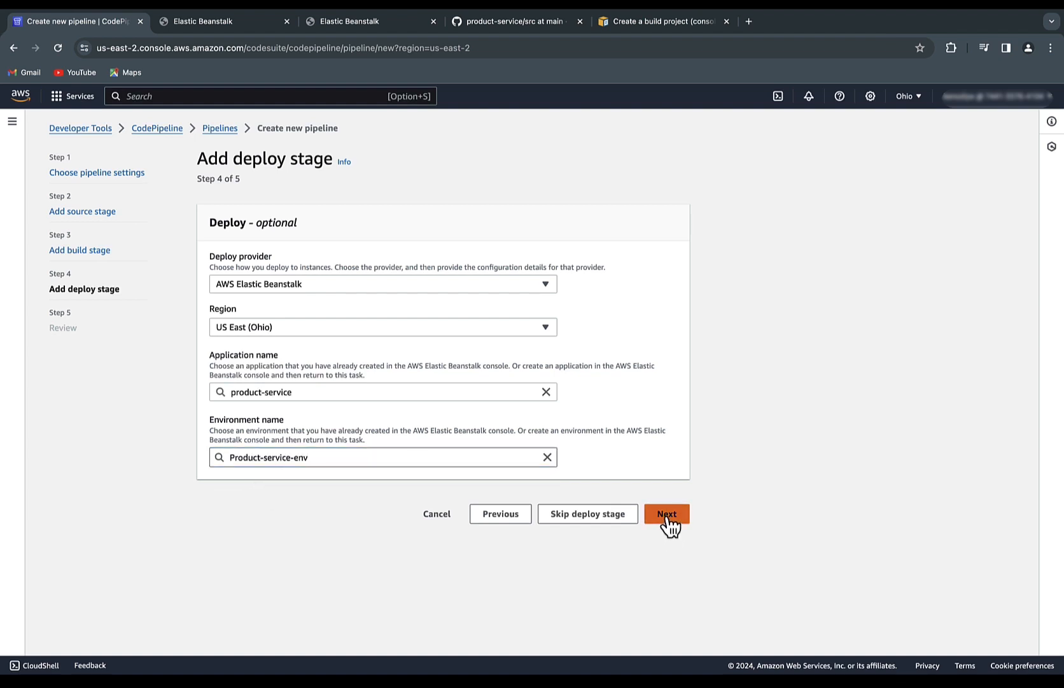
scroll(380, 335, "down", 15)
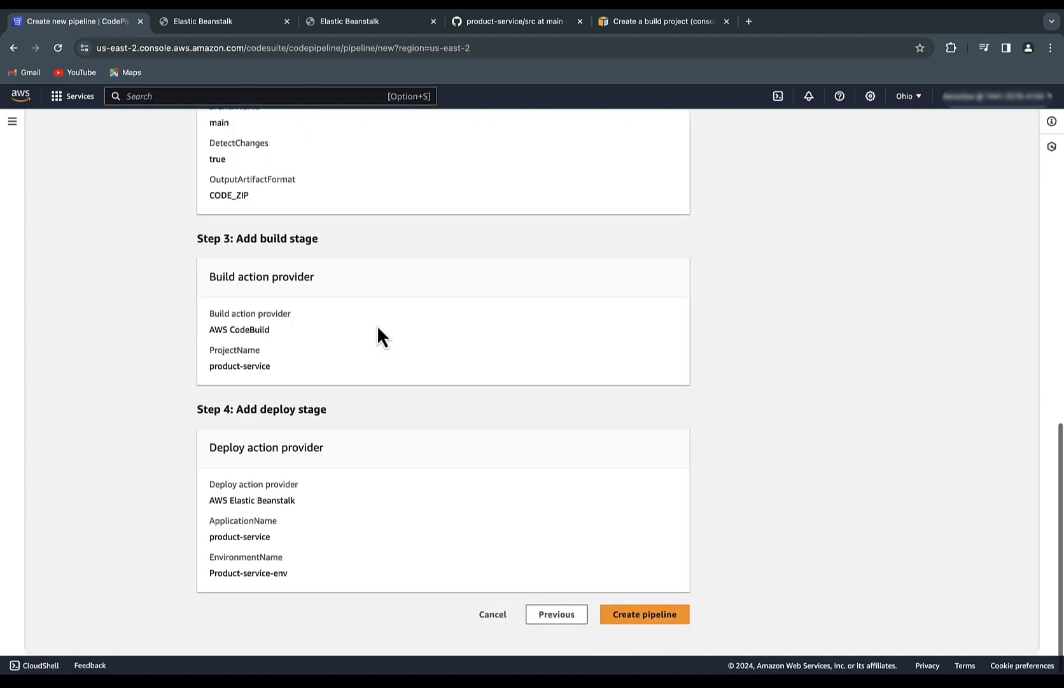
left_click(644, 625)
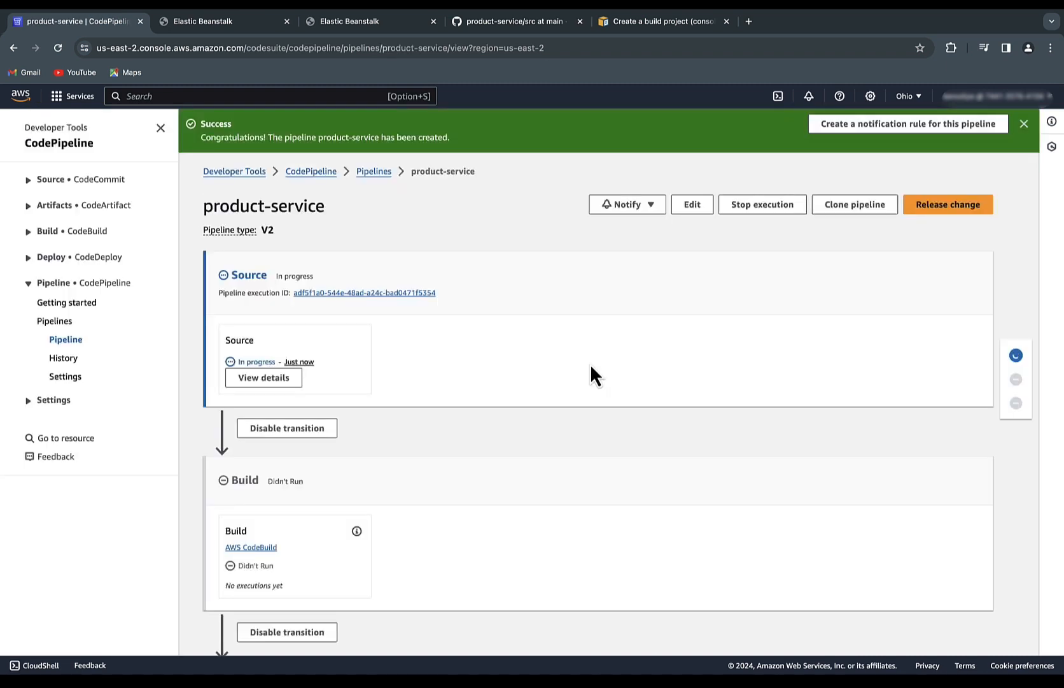
Step: Watch the first run's stages, check the reloaded Elastic Beanstalk app, then return to Deploy
scroll(540, 296, "down", 1)
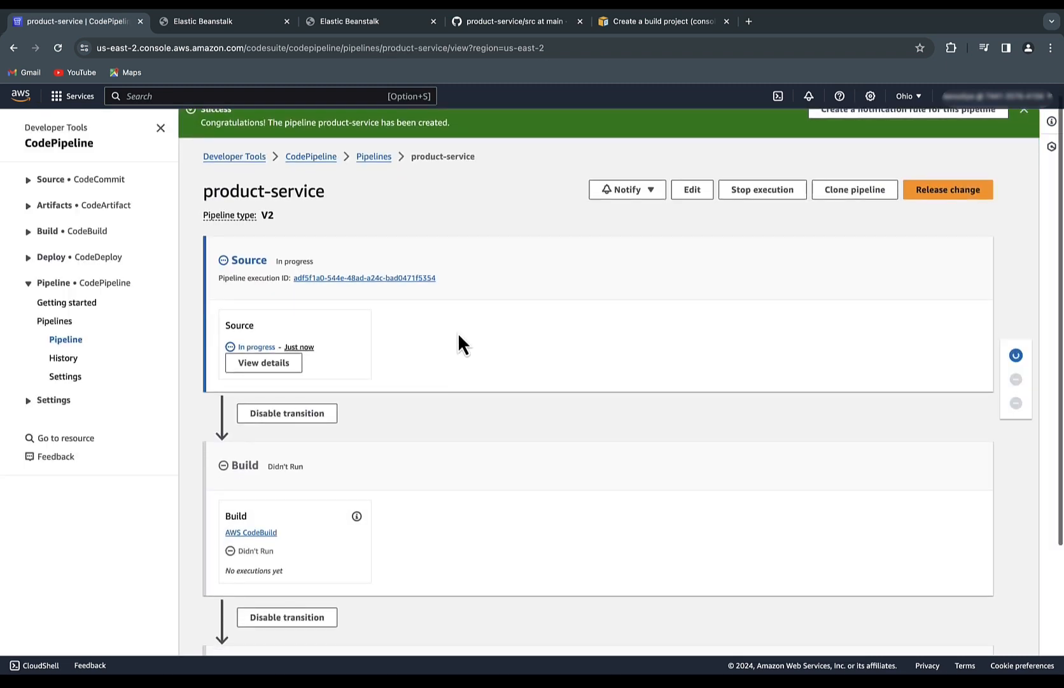
scroll(354, 364, "down", 2)
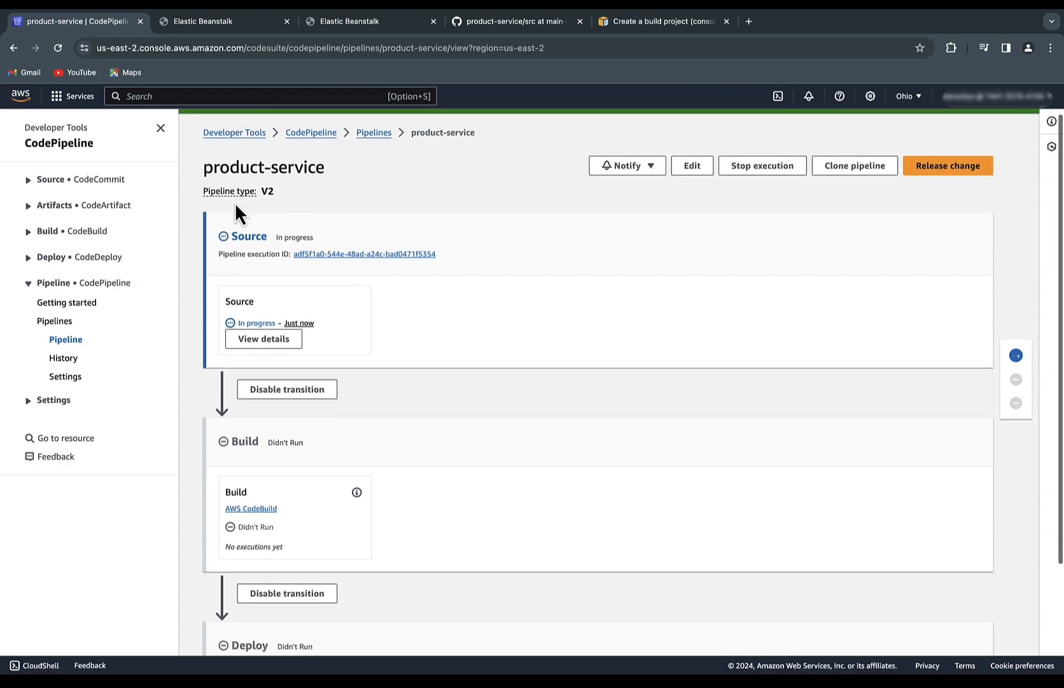
scroll(235, 202, "down", 2)
scroll(270, 242, "down", 2)
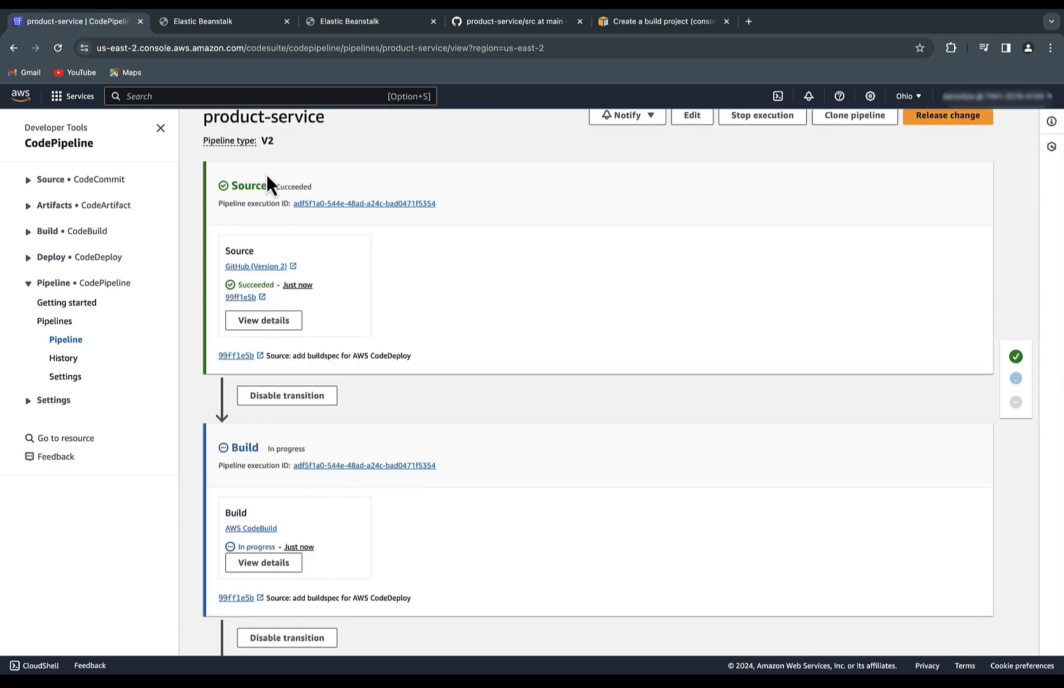
left_click(234, 28)
left_click(58, 48)
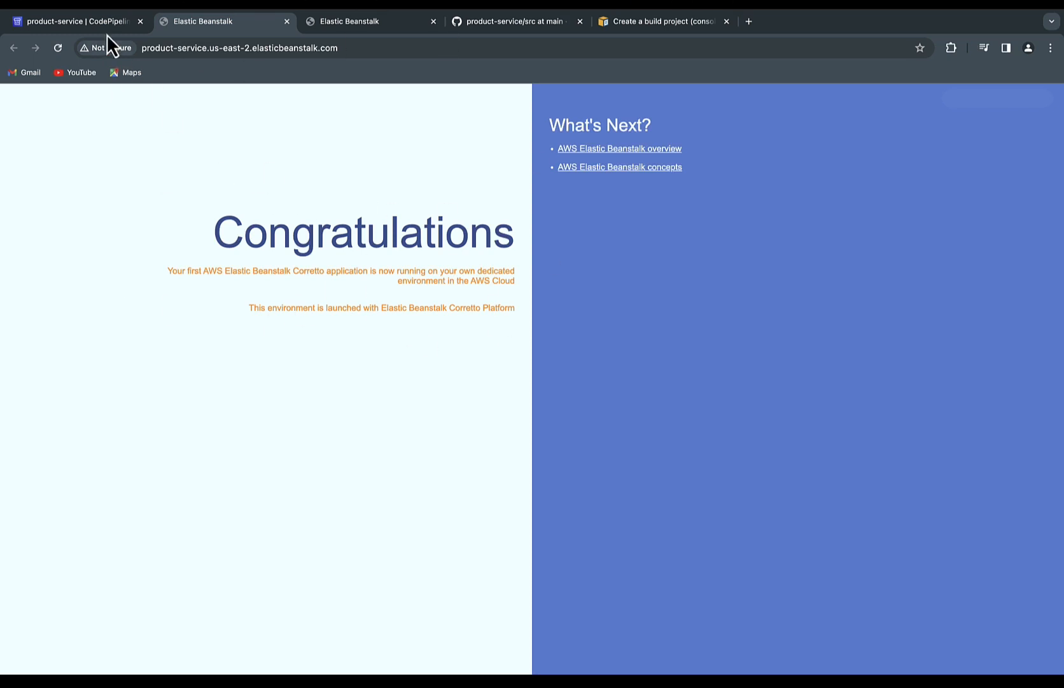
left_click(87, 20)
scroll(366, 472, "down", 1)
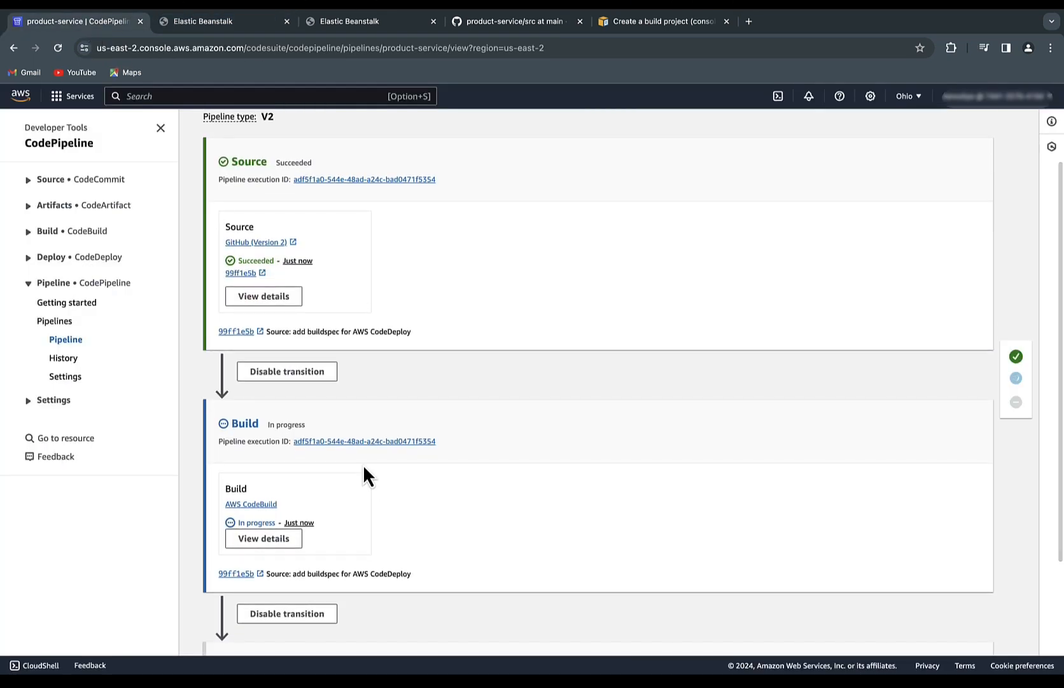
scroll(364, 468, "down", 2)
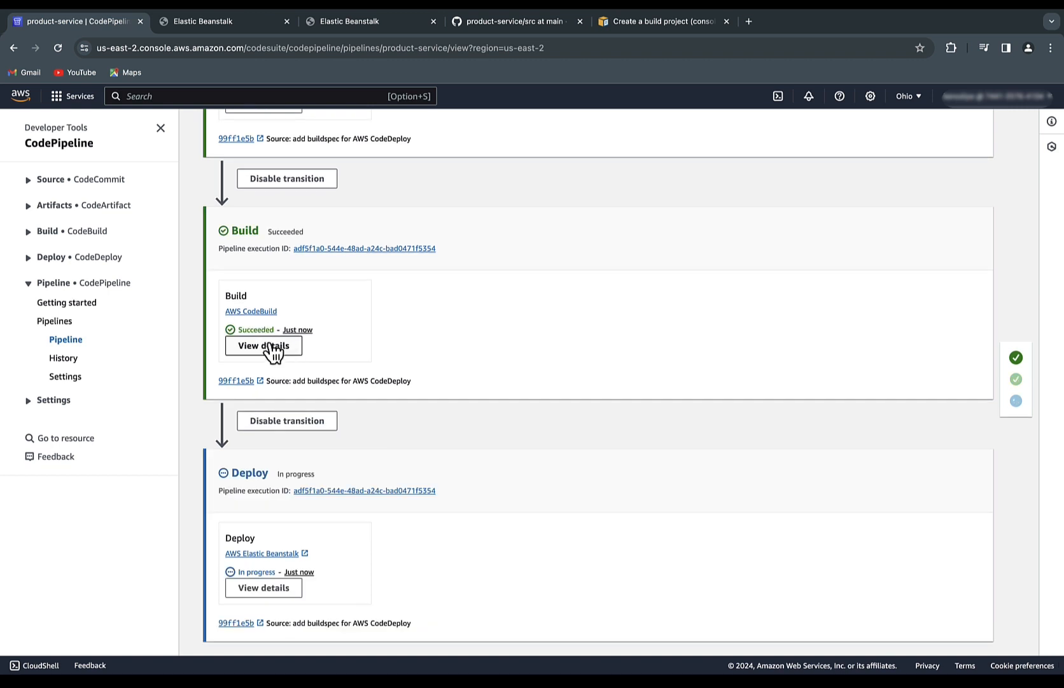
left_click(279, 347)
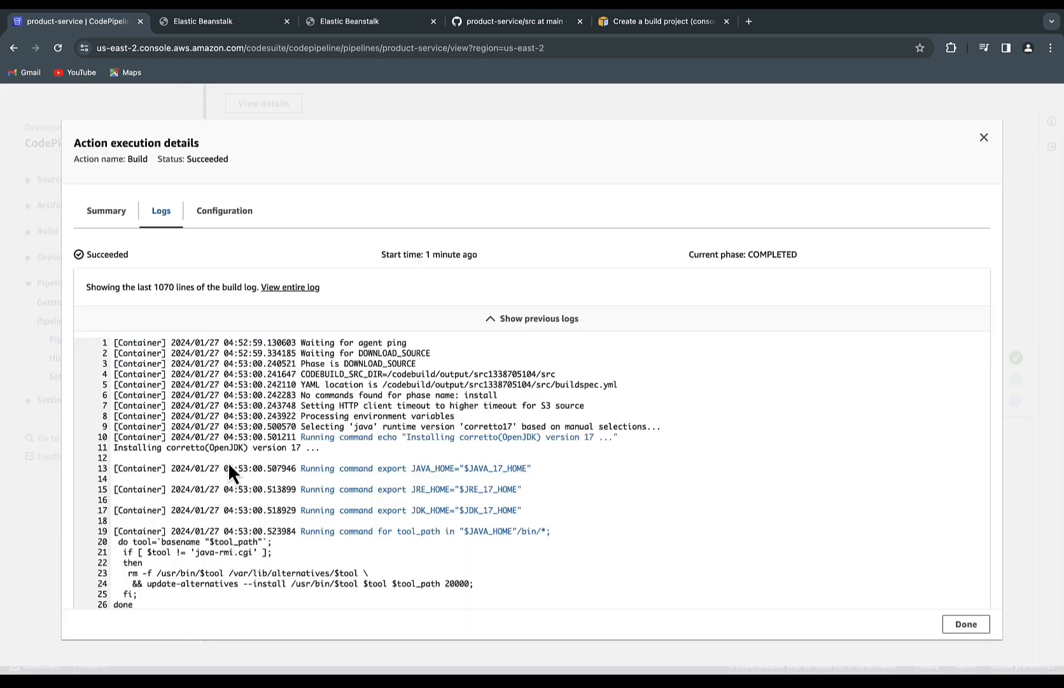
scroll(172, 383, "down", 1)
scroll(173, 383, "down", 18)
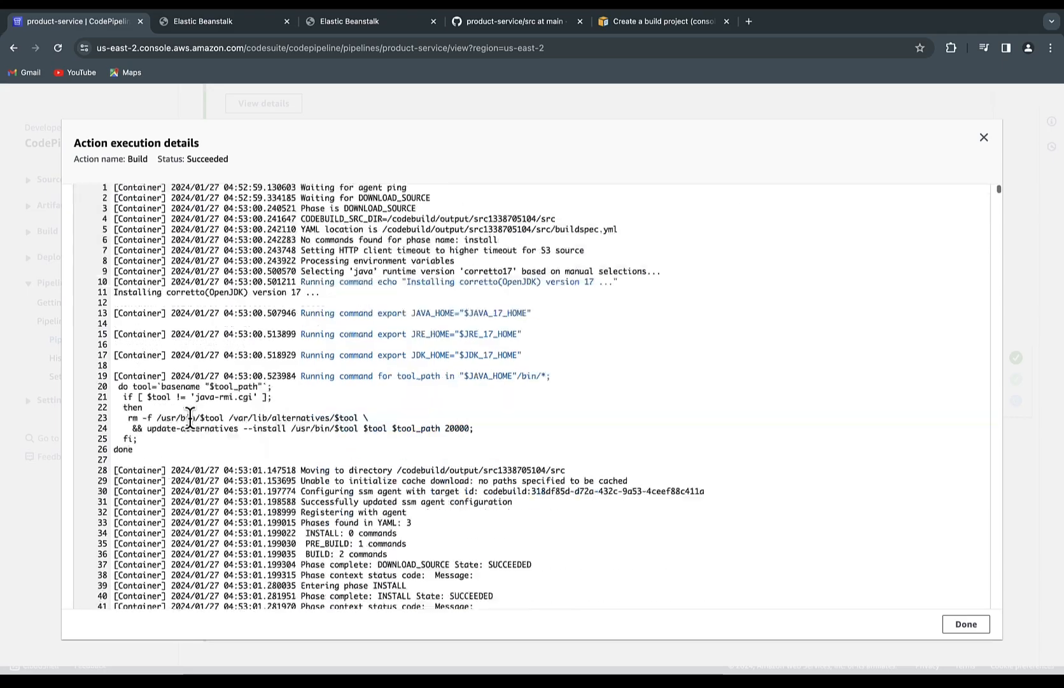
scroll(189, 418, "down", 20)
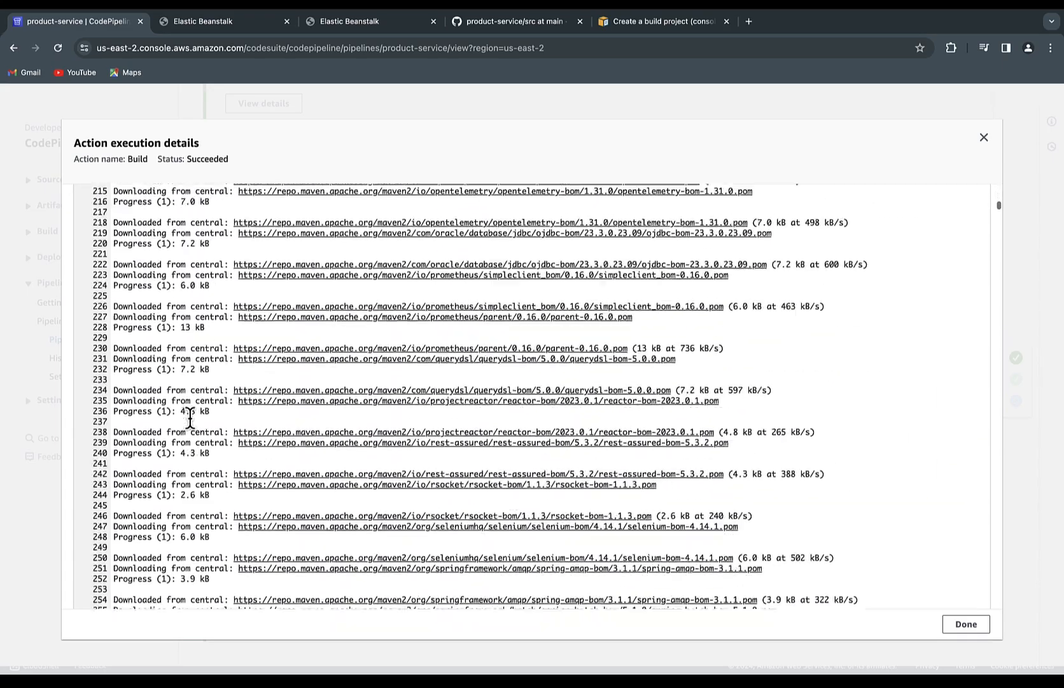
scroll(190, 419, "down", 20)
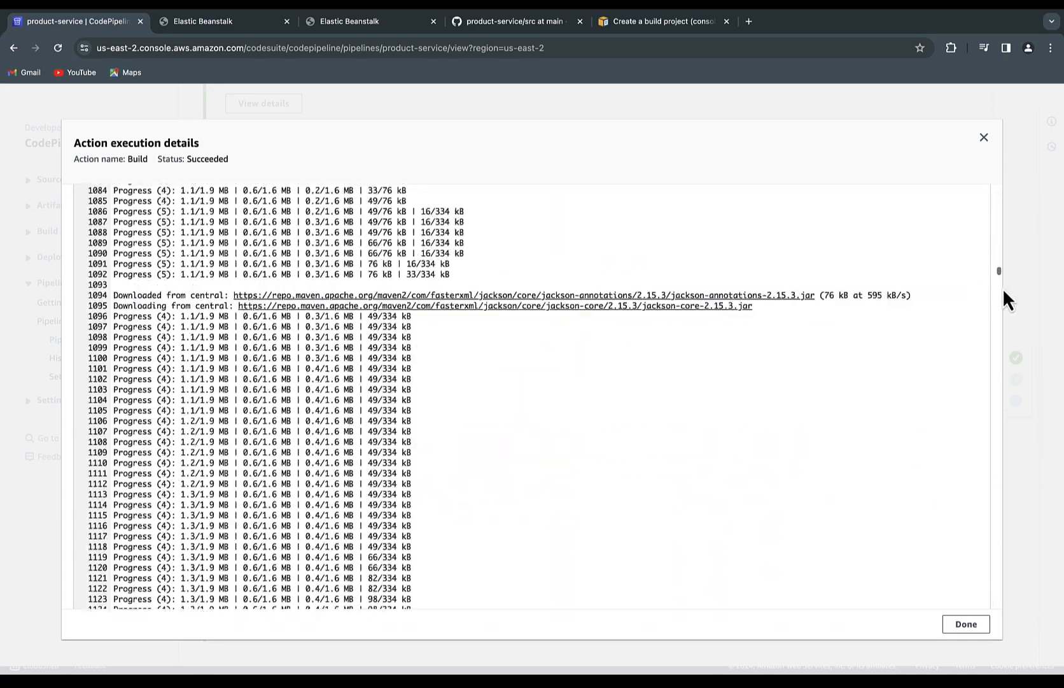
left_click_drag(997, 270, 997, 605)
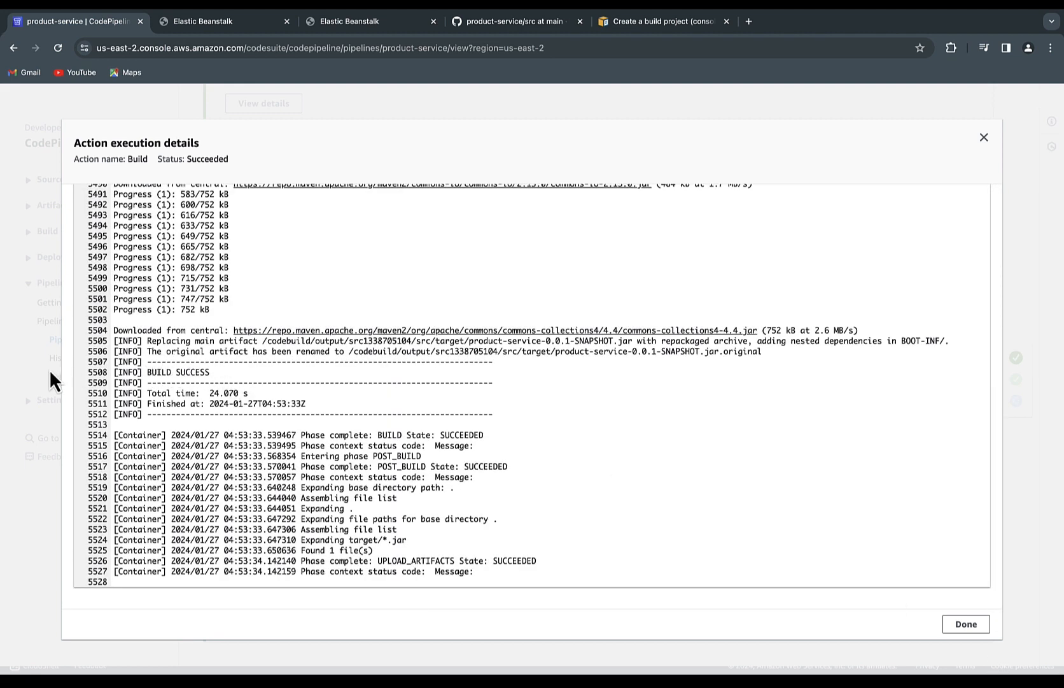
left_click(31, 374)
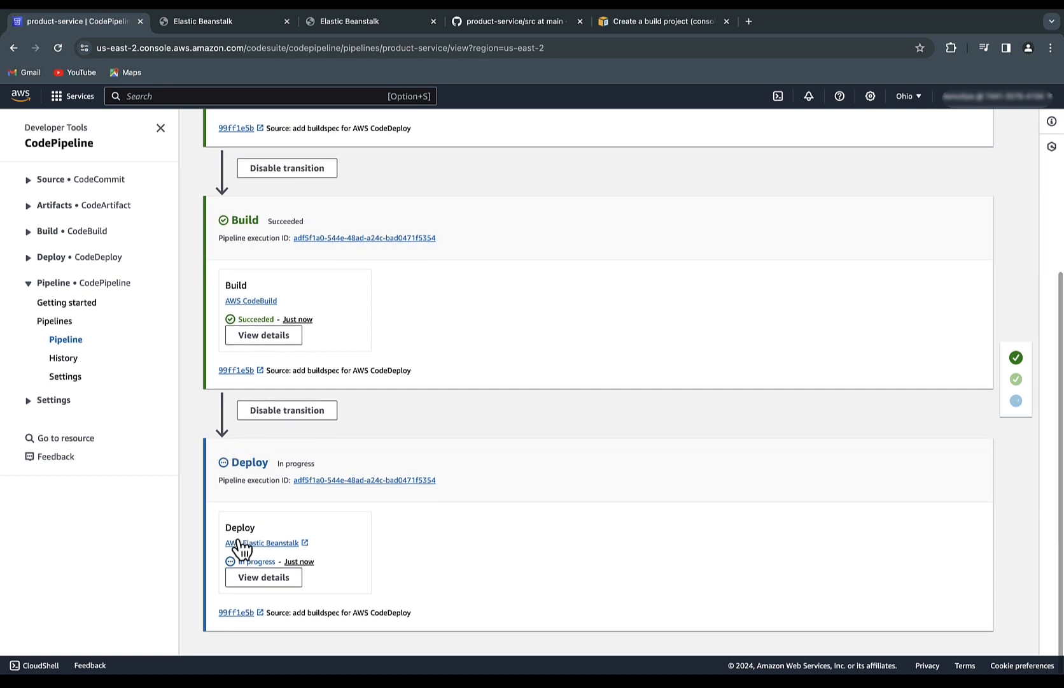
Step: Check the Source action details, confirm Deploy succeeded, and bring up the Elastic Beanstalk app
scroll(270, 338, "up", 3)
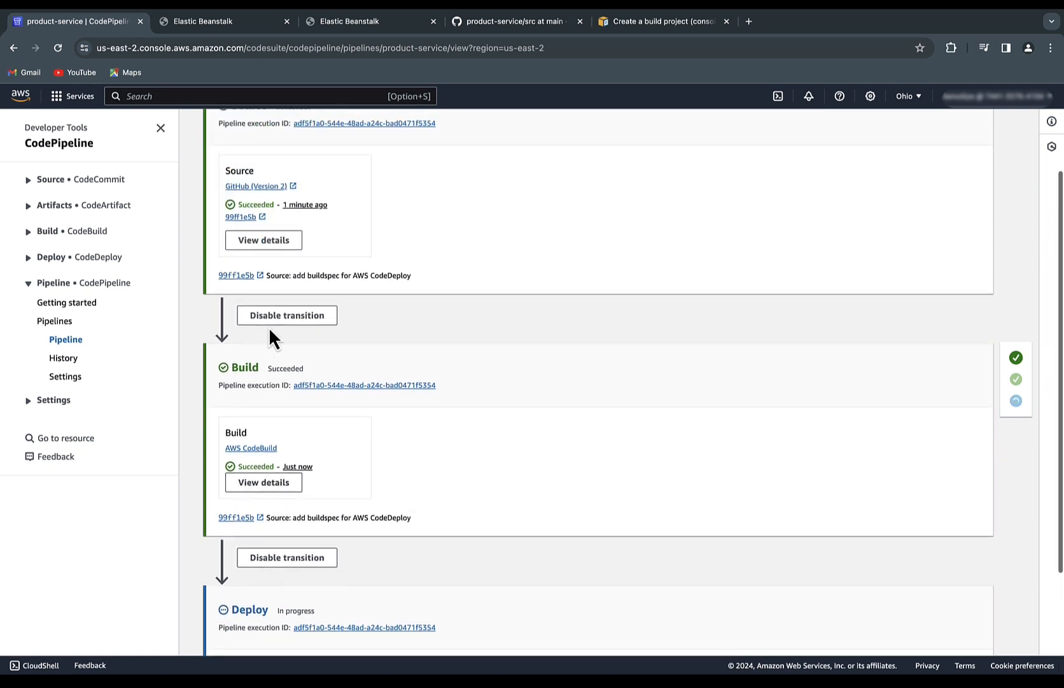
left_click(281, 244)
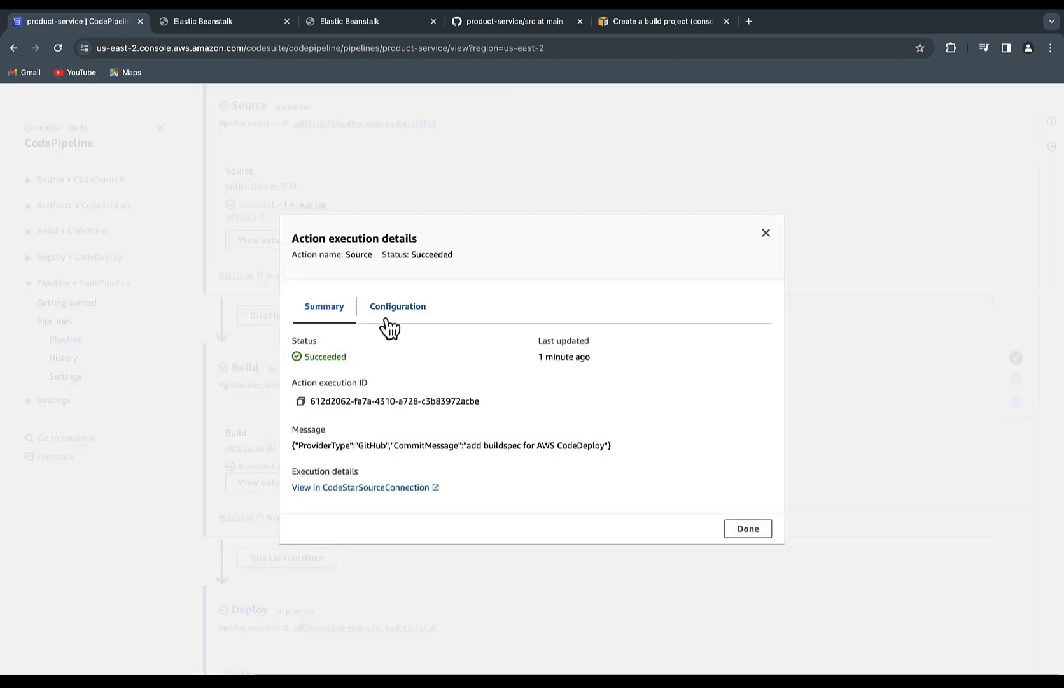
left_click(755, 538)
scroll(411, 509, "down", 3)
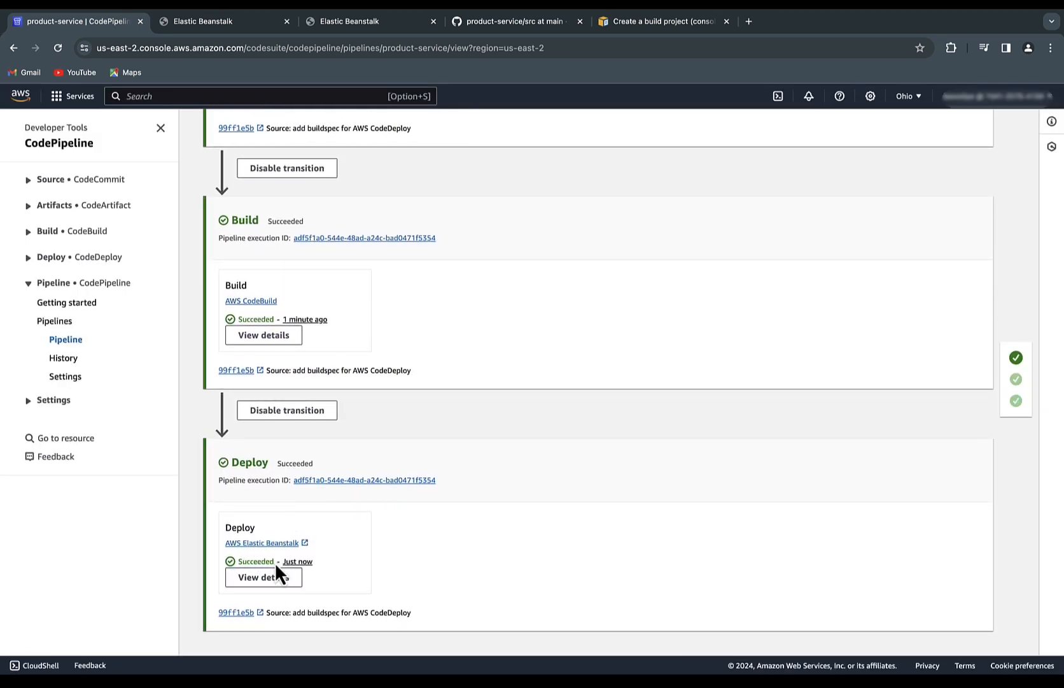
left_click(237, 27)
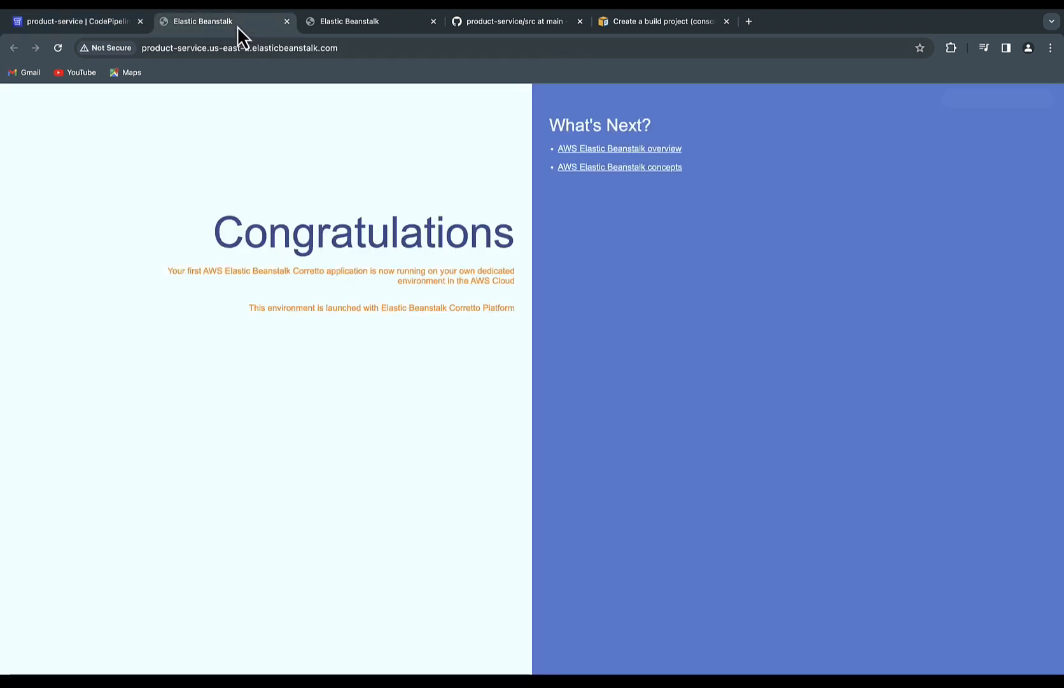
Step: Load the app's /products JSON, review entries through CHG010, then expand IntelliJ's service package
left_click(58, 50)
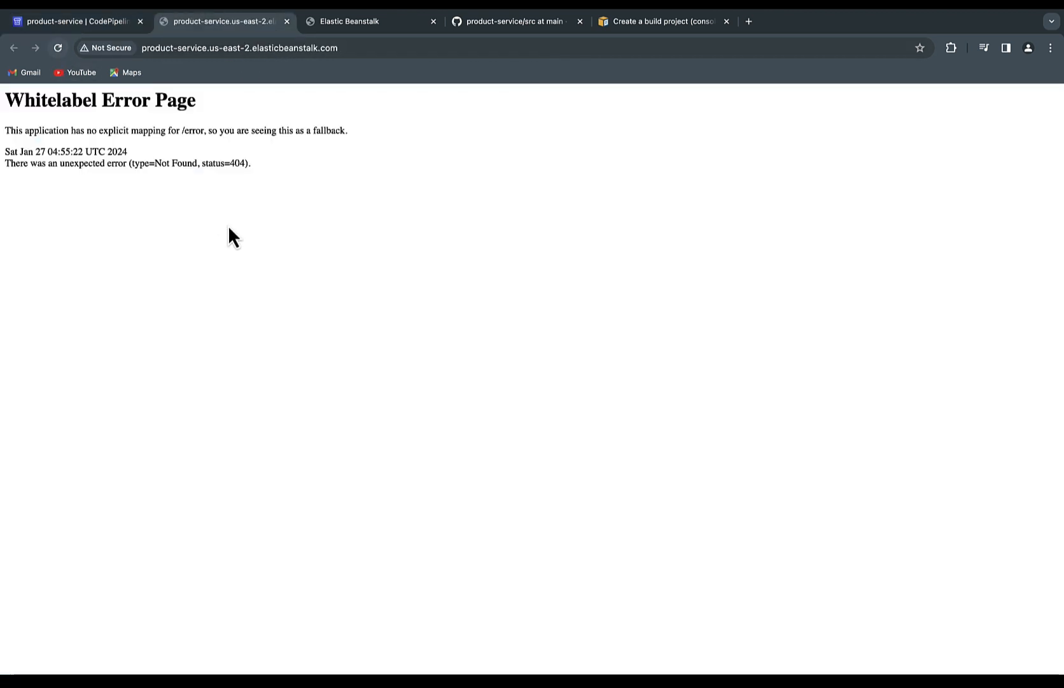
left_click(354, 46)
left_click(355, 45)
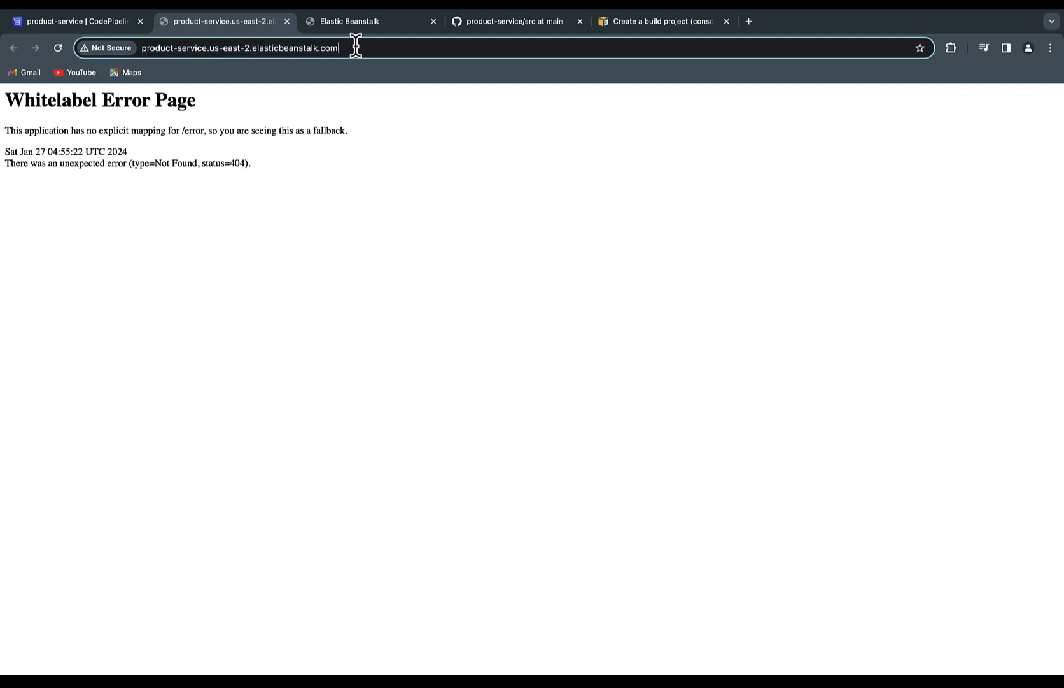
type("/")
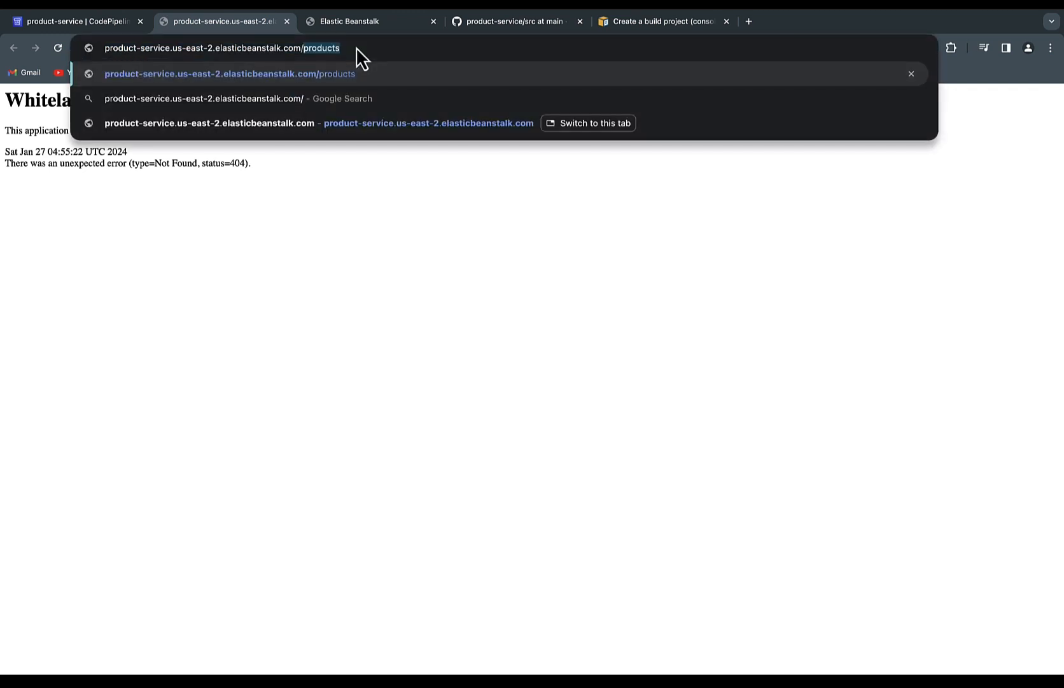
key("Return")
scroll(102, 356, "down", 3)
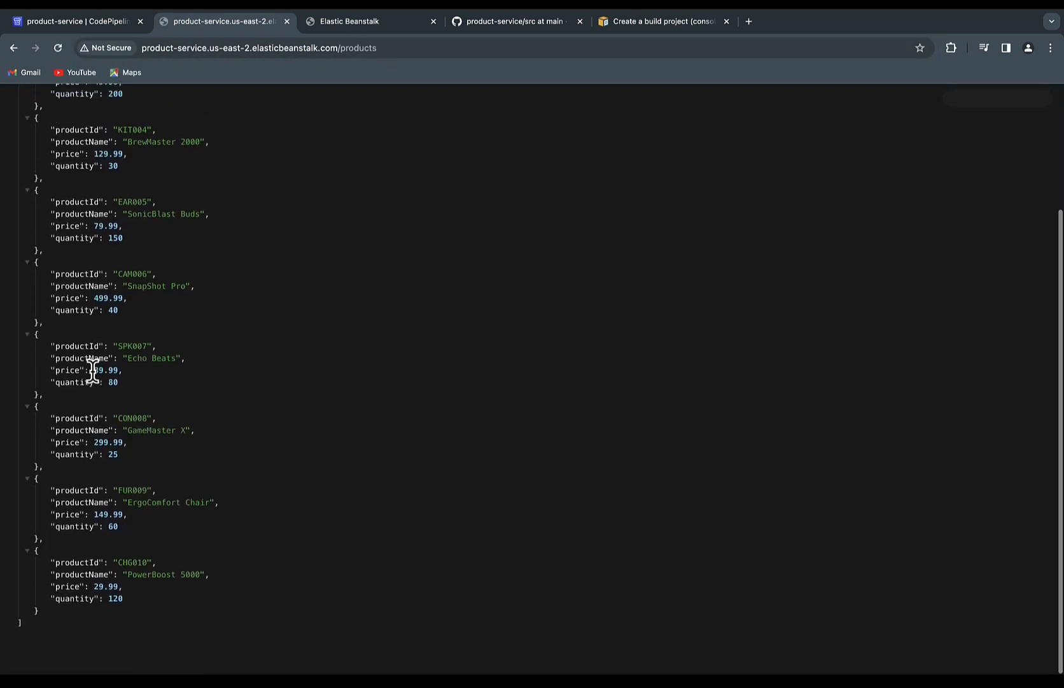
scroll(93, 371, "up", 1)
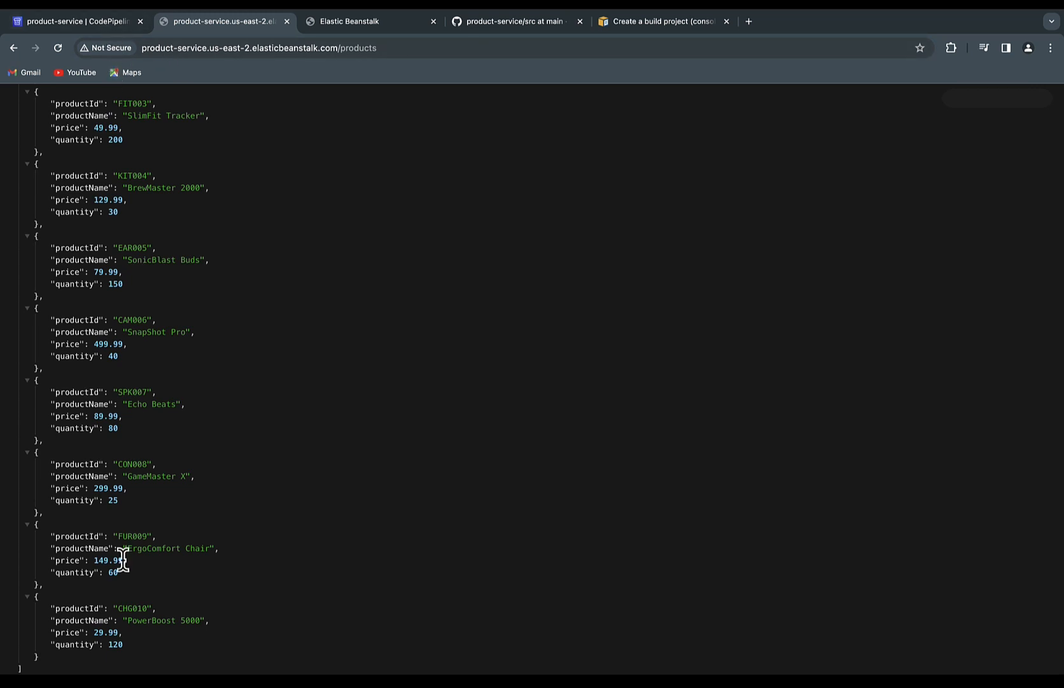
scroll(97, 449, "up", 3)
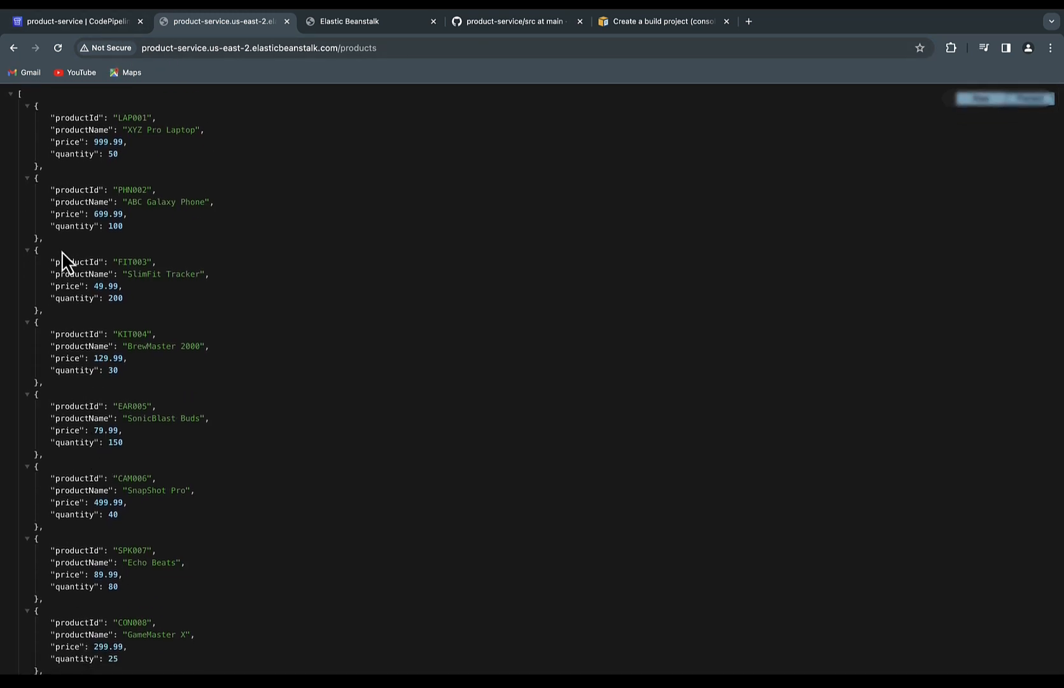
scroll(62, 251, "down", 3)
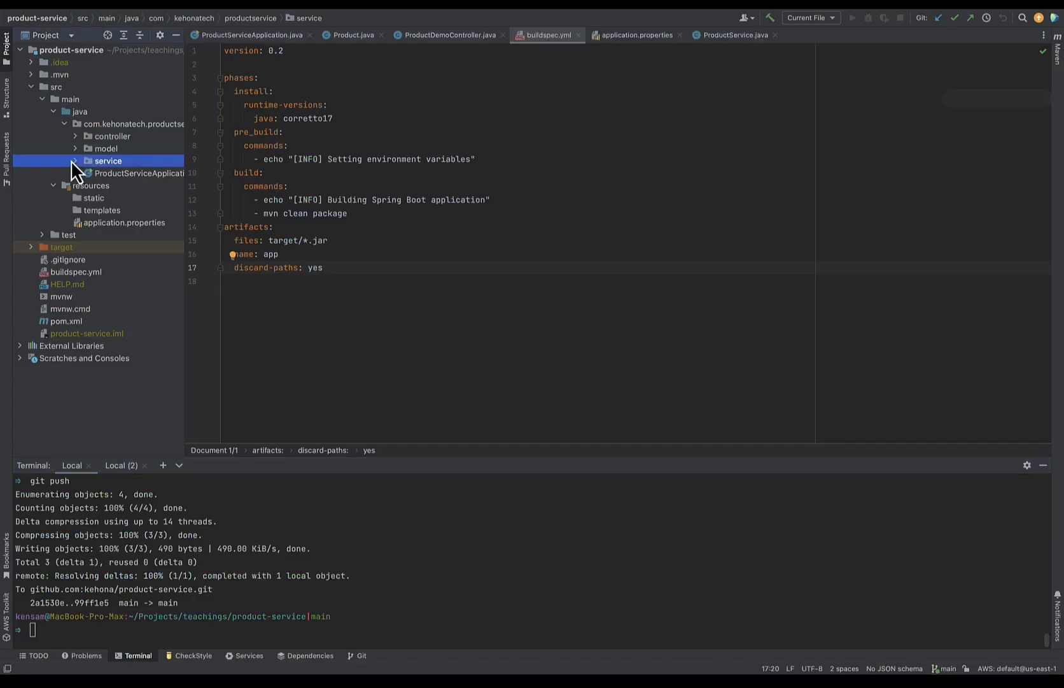
left_click(74, 160)
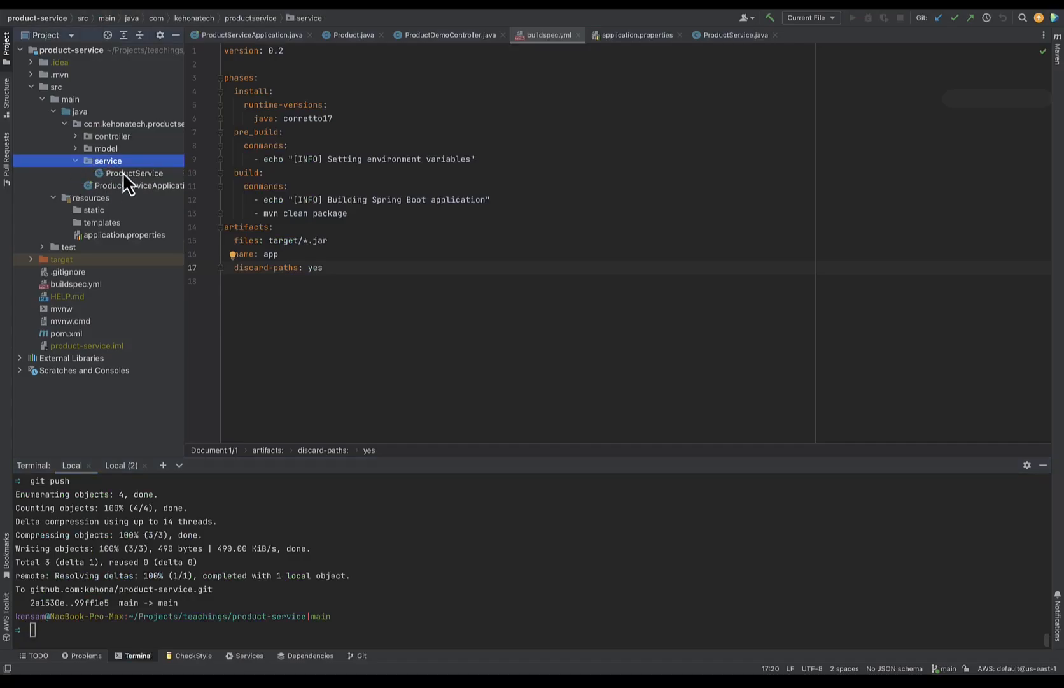
Step: Open ProductDemoController, jump to getAllProducts in ProductService, and copy the CHG010 product line
left_click(75, 136)
double_click(134, 148)
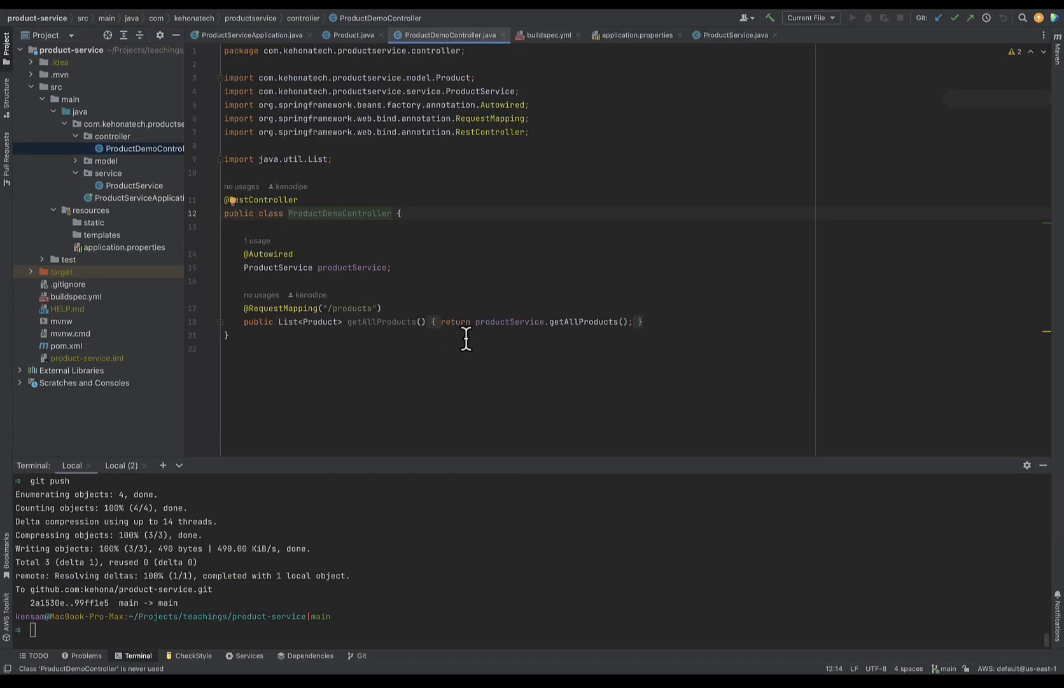
left_click(591, 323, "super")
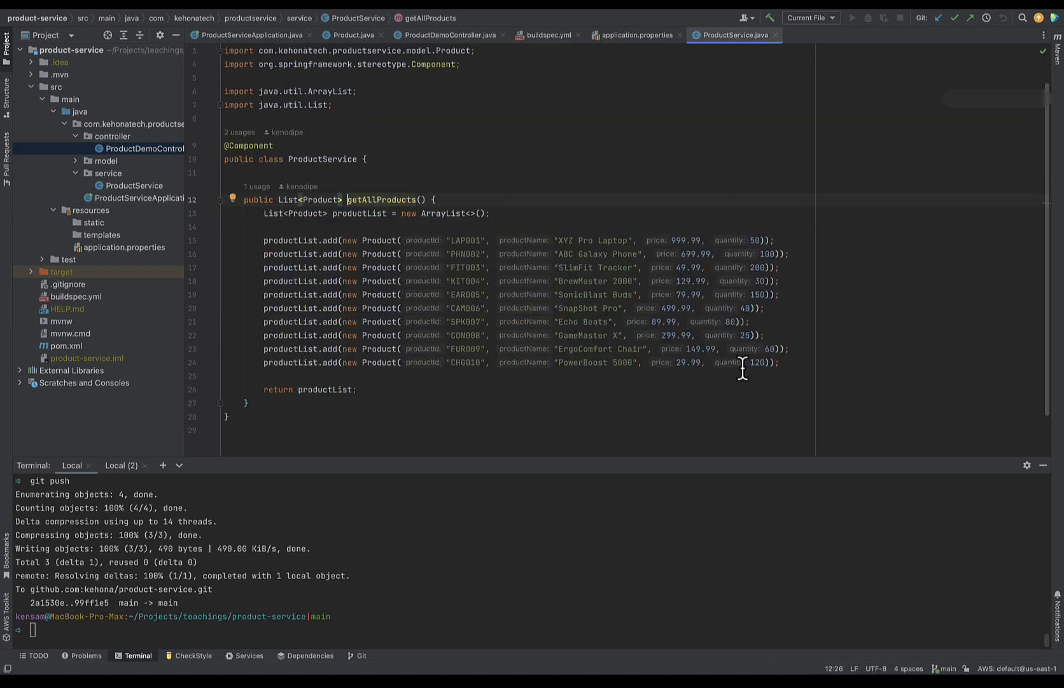
left_click_drag(783, 363, 262, 363)
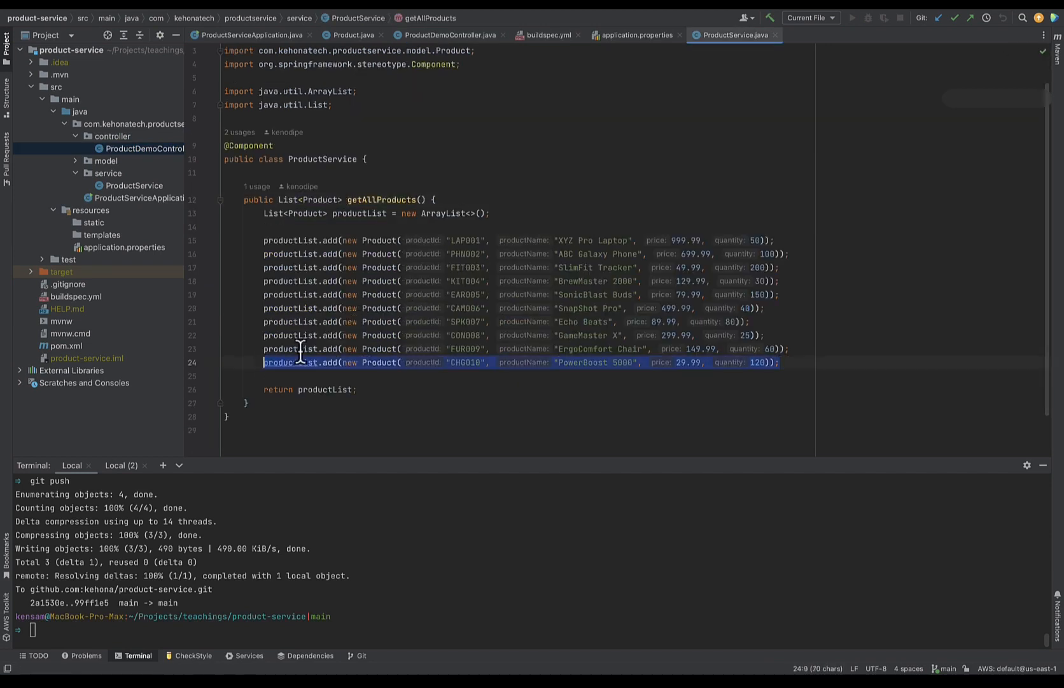
key("super+c")
Step: Paste it as line 25 with id TEST and name YouTube Demo
left_click(790, 363)
key("Return")
key("super+v")
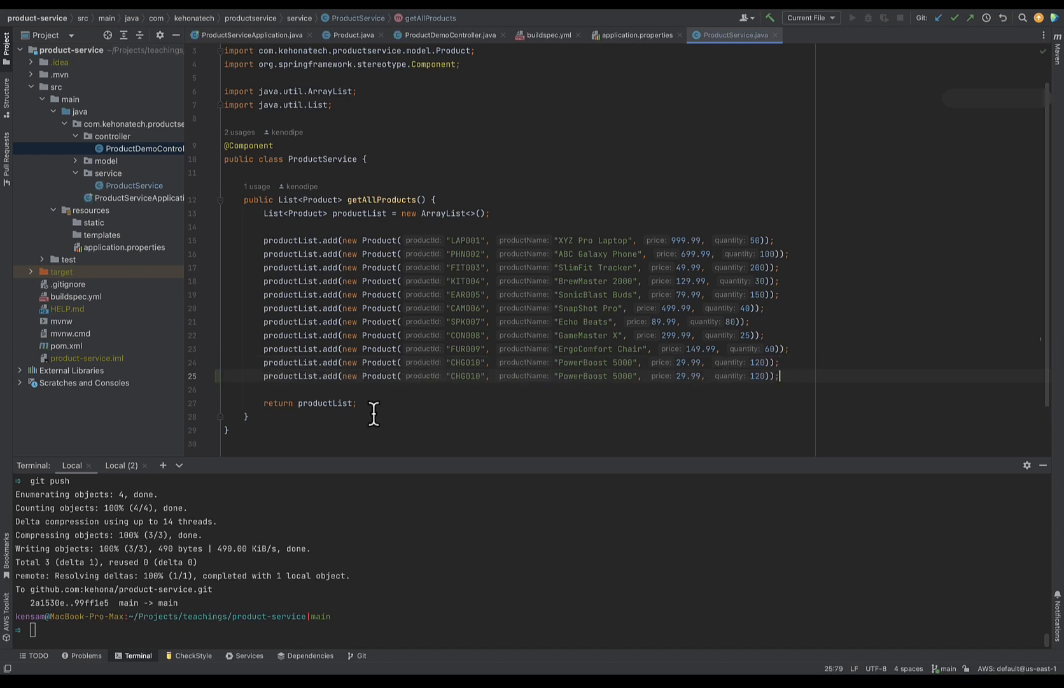
double_click(467, 376)
type("TEST")
left_click_drag(623, 377, 550, 380)
type("Y")
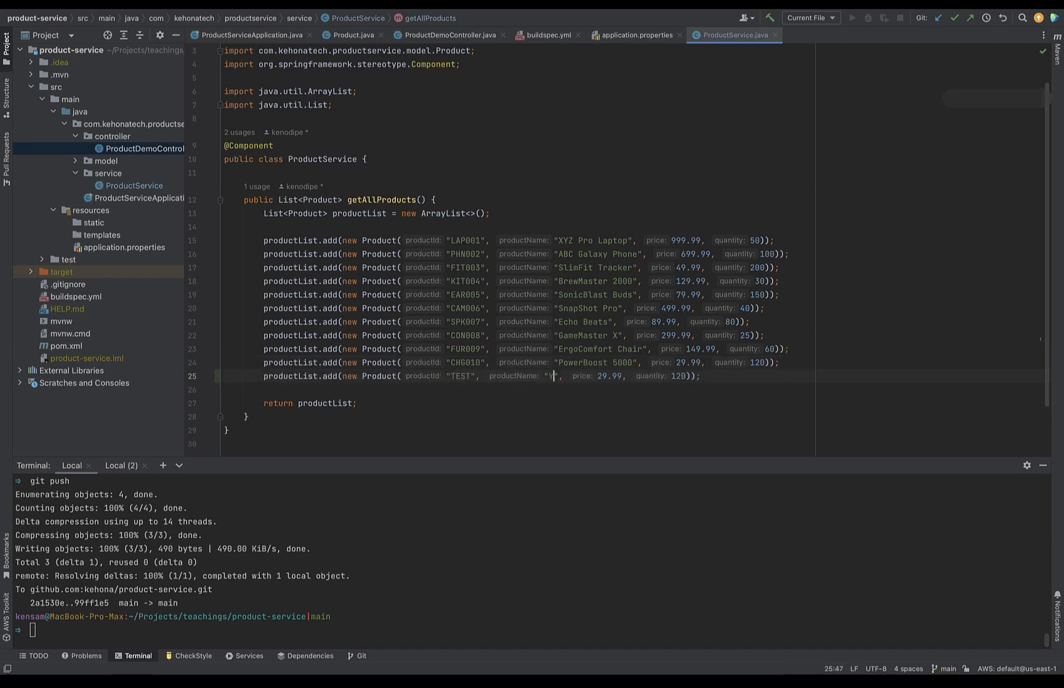
type("ouTube Demo")
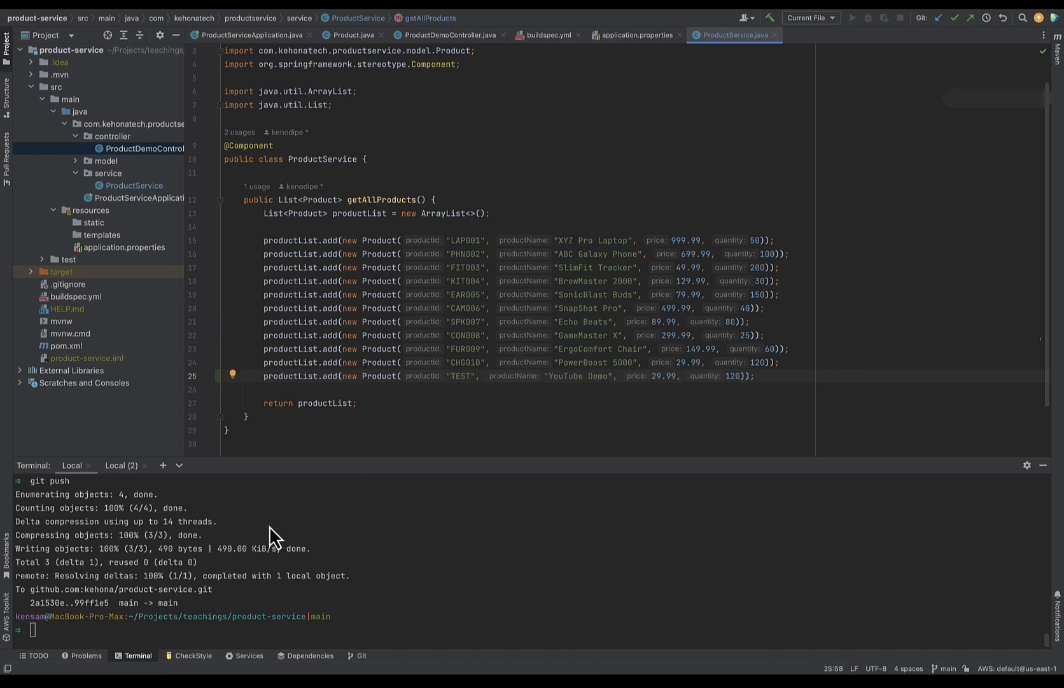
Step: Run git status to confirm the modified ProductService file
left_click(121, 618)
type("git status")
key("Return")
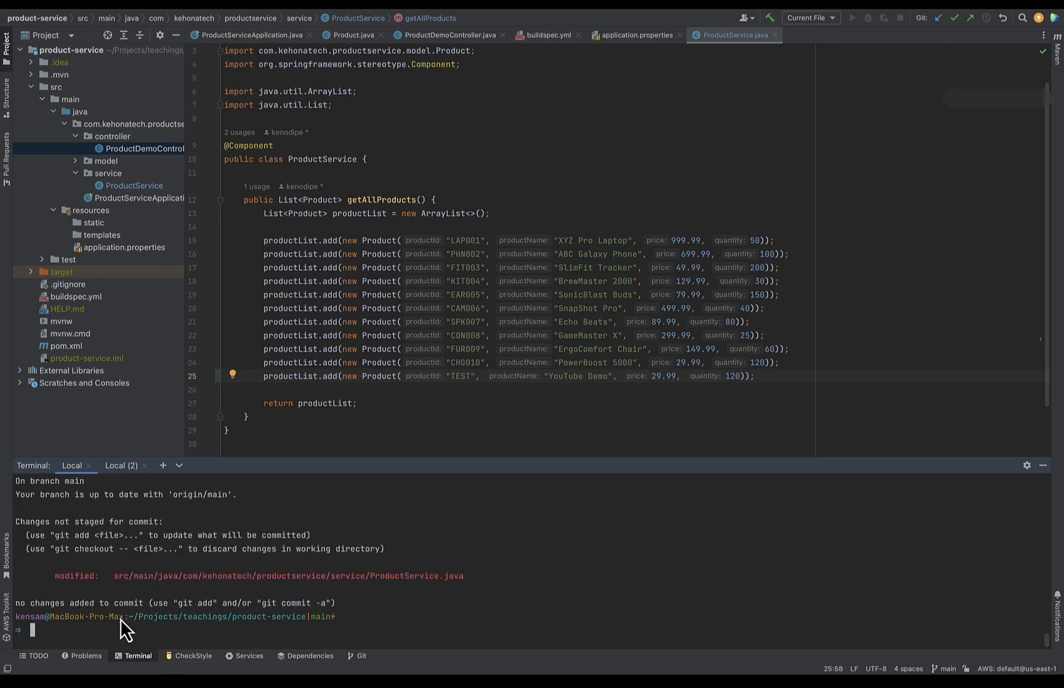
left_click_drag(465, 578, 116, 581)
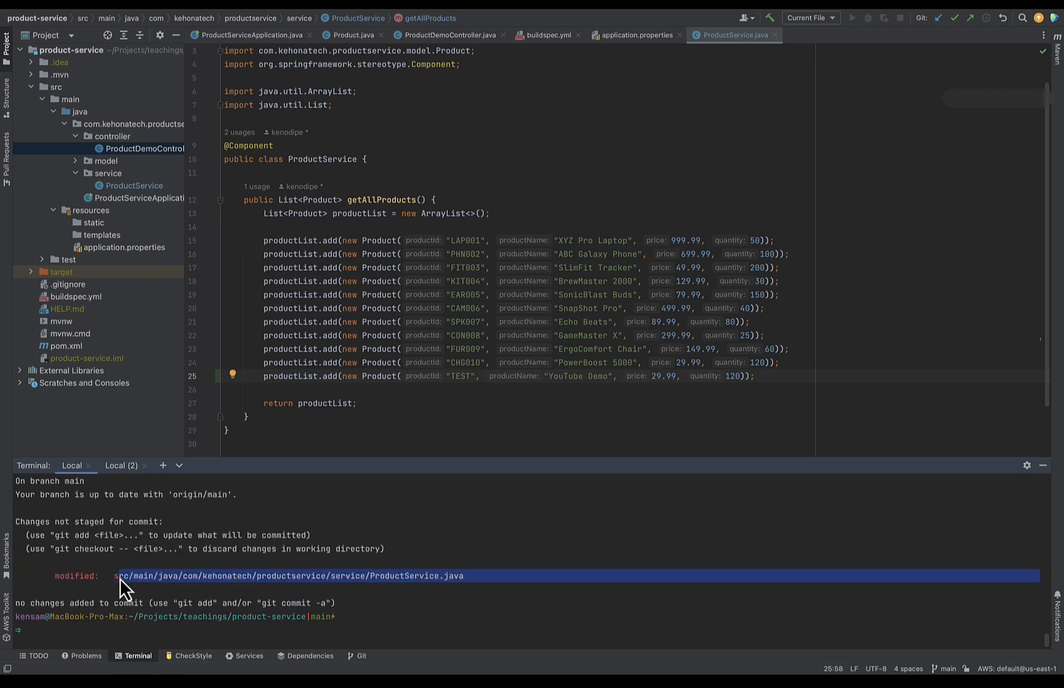
Step: Stage all changes, commit as "add test product", and push to GitHub
left_click(57, 631)
type("git add .")
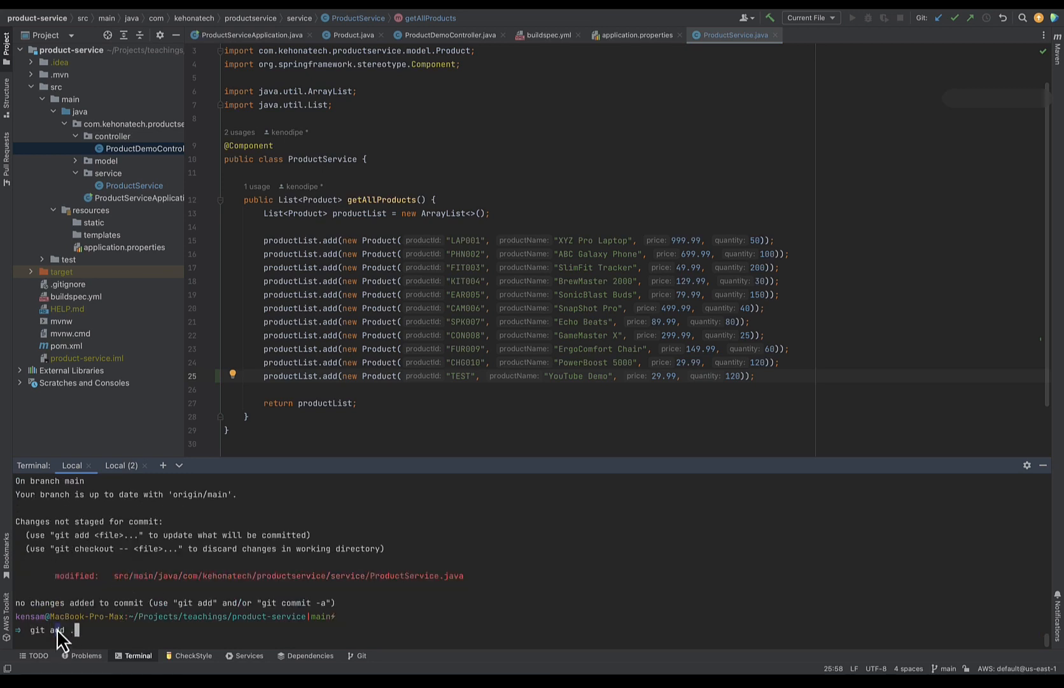
key("Return")
type("git commit -m \"ad")
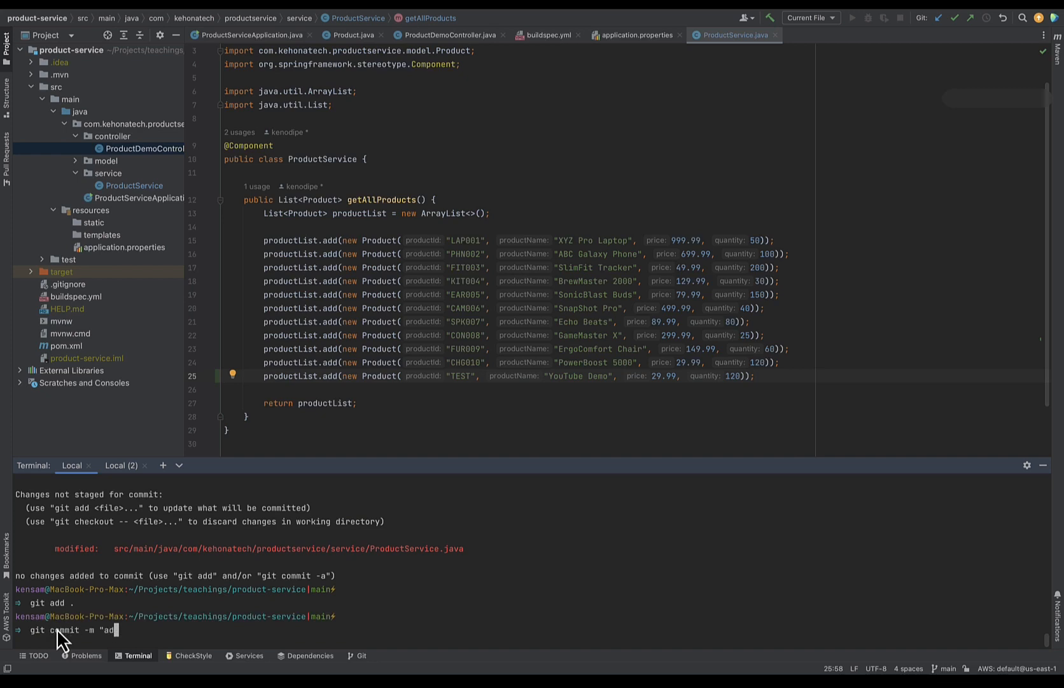
type("d test product\"")
key("Return")
type("git push")
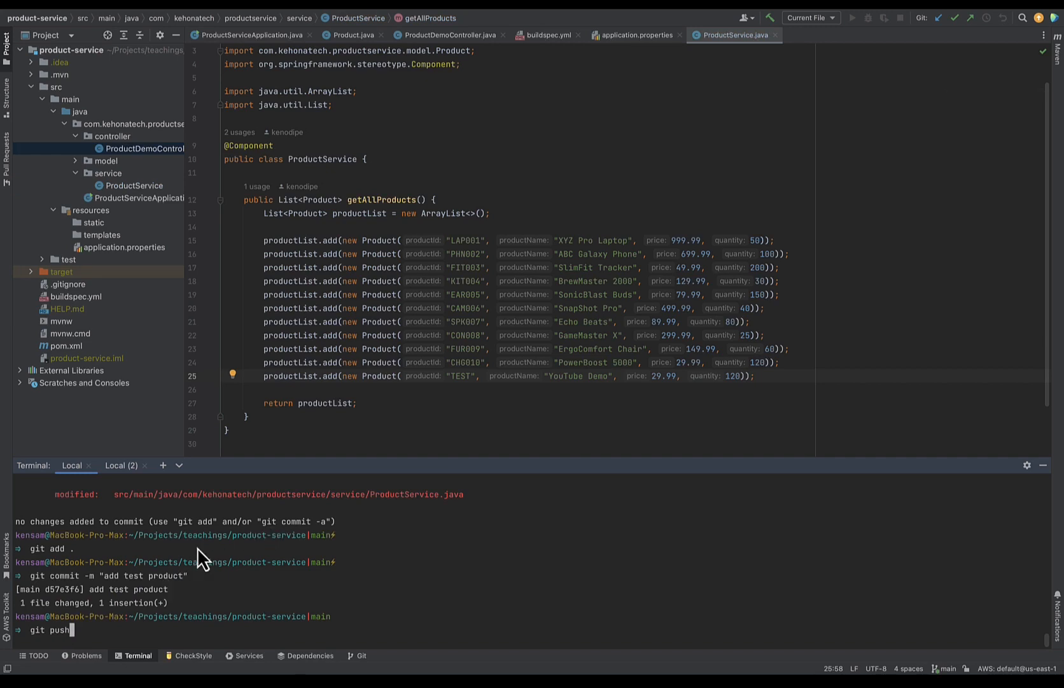
key("Return")
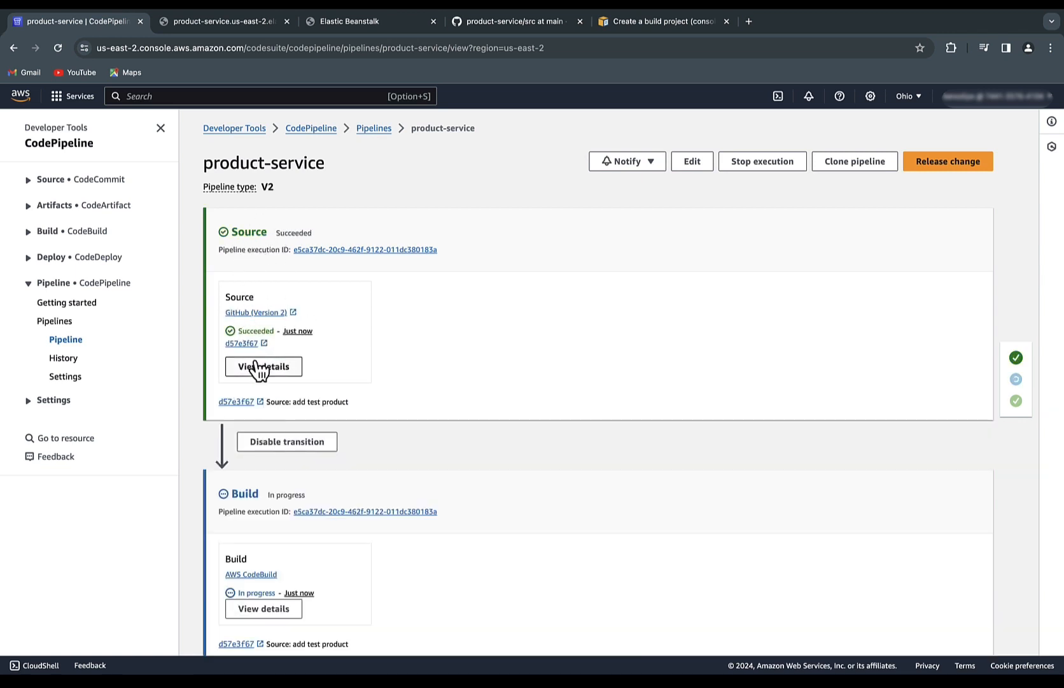
Step: Watch the pipeline until Build and Deploy succeed for 'add test product', then return to /products
scroll(241, 315, "down", 3)
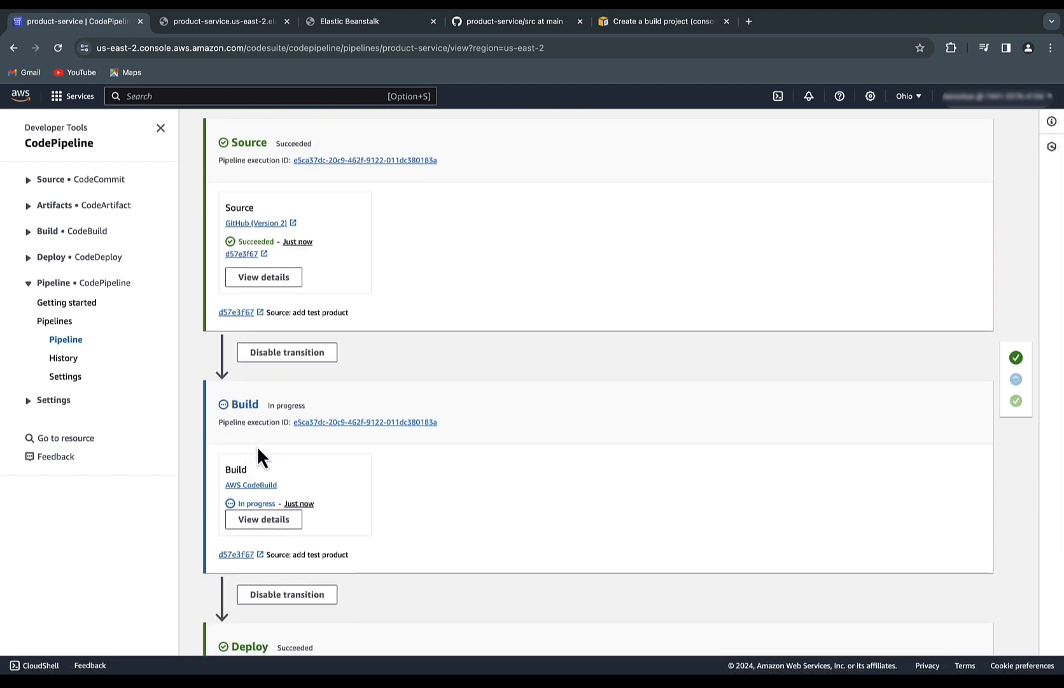
scroll(253, 445, "down", 1)
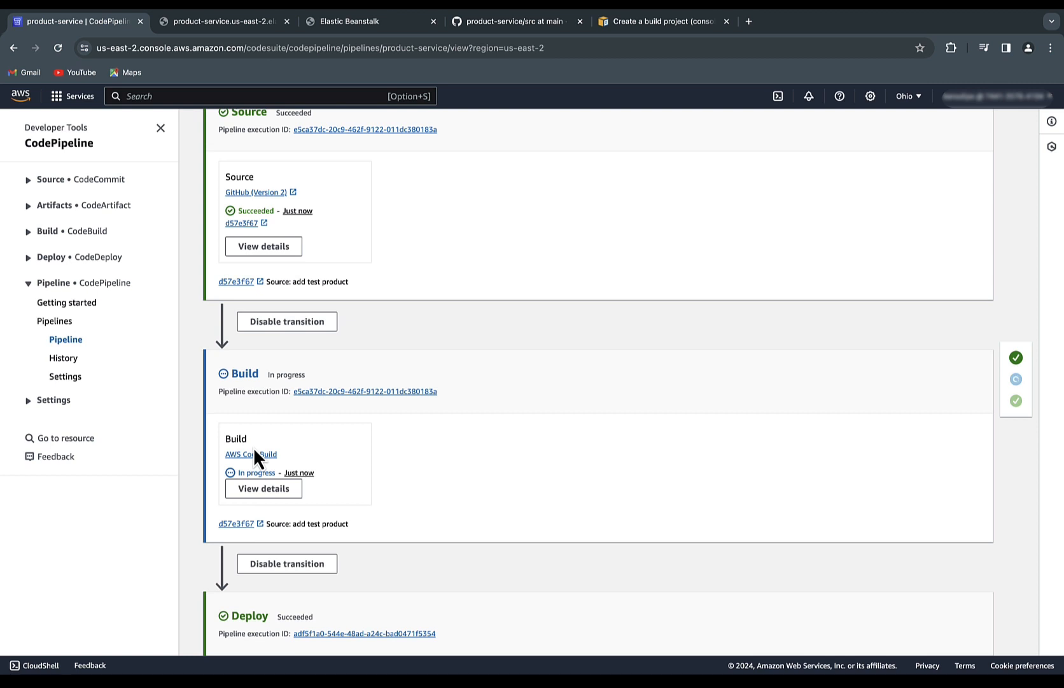
scroll(265, 397, "down", 4)
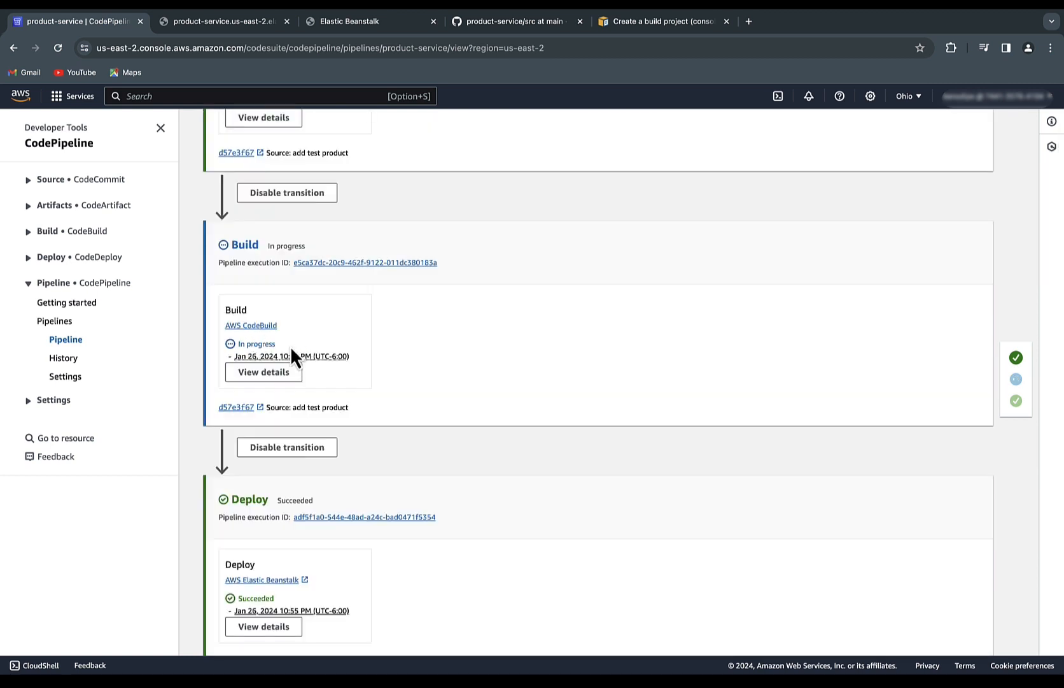
scroll(334, 330, "down", 1)
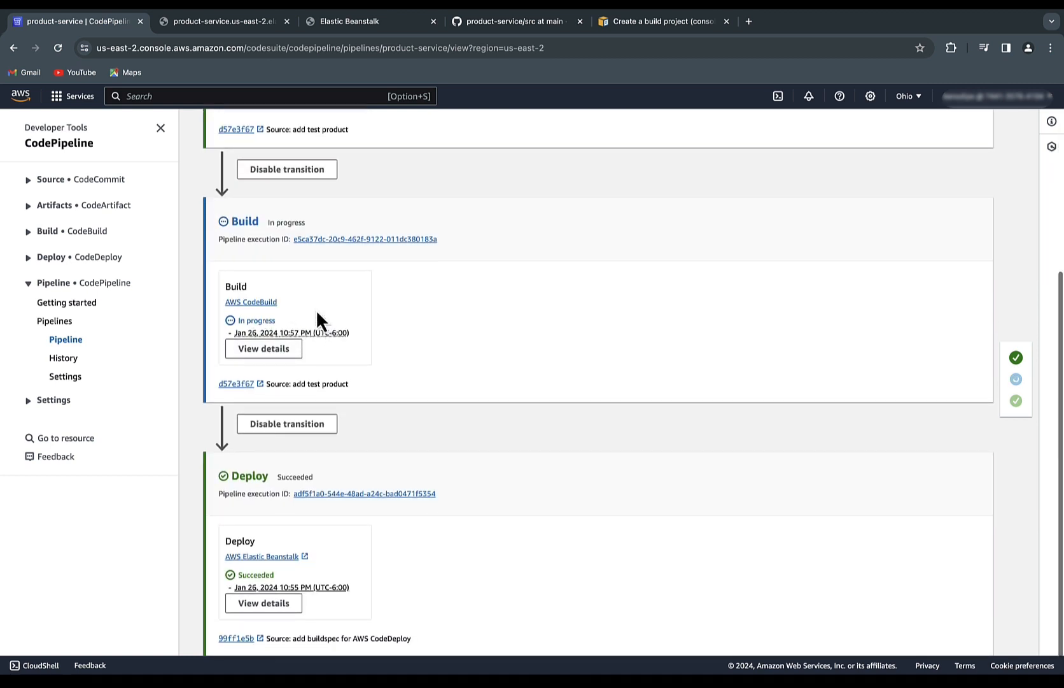
scroll(294, 279, "up", 1)
scroll(294, 279, "up", 1)
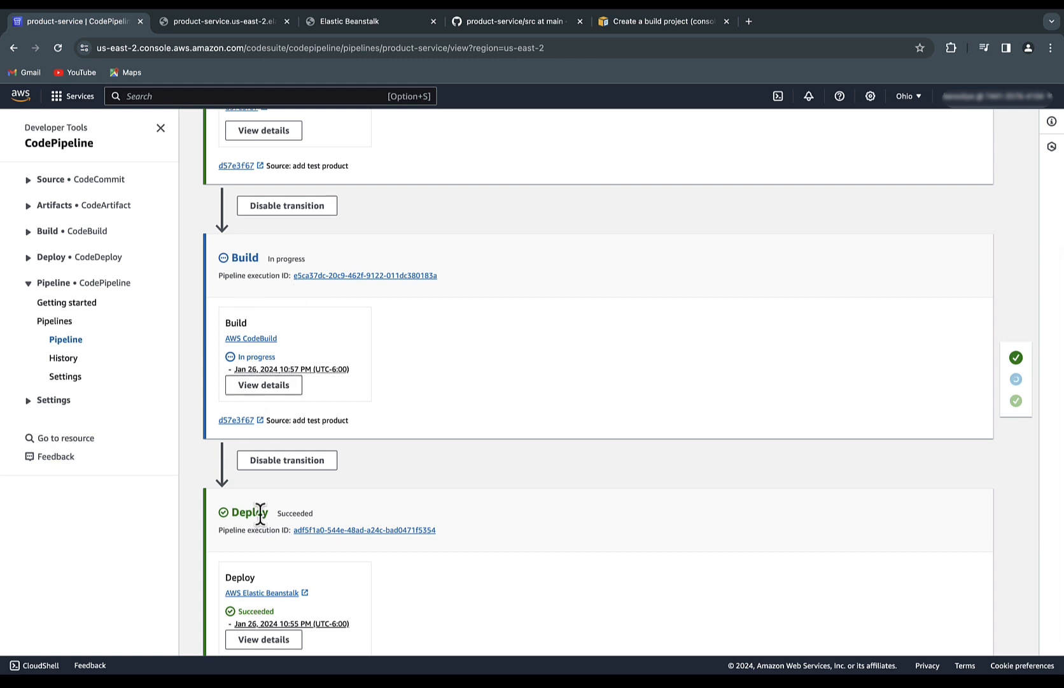
scroll(237, 539, "down", 1)
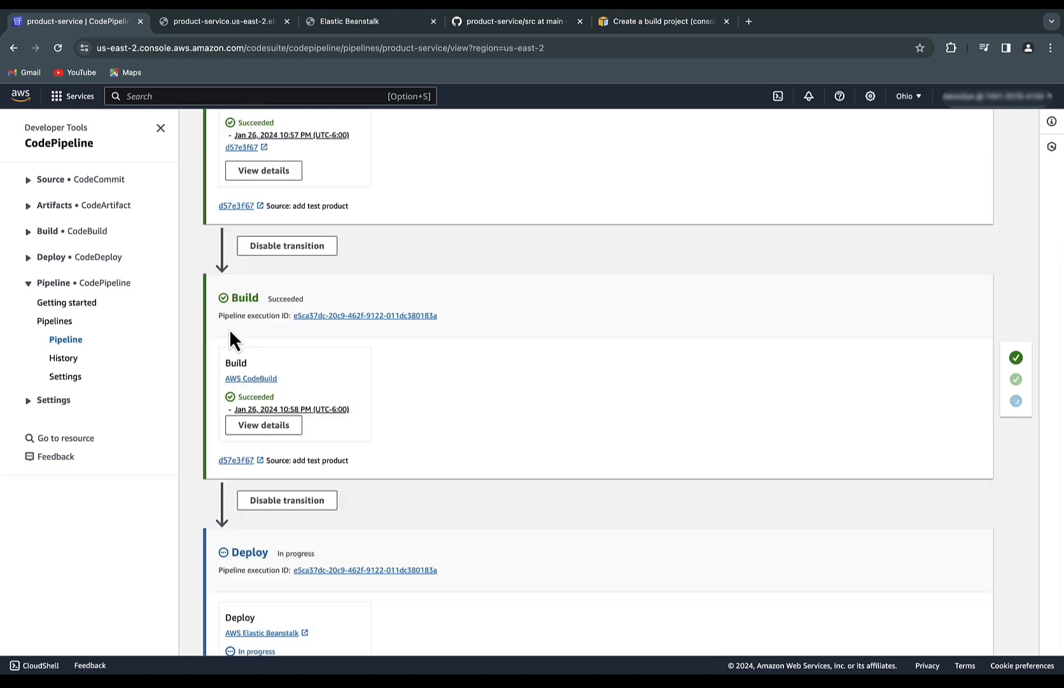
scroll(265, 380, "down", 1)
scroll(254, 326, "down", 2)
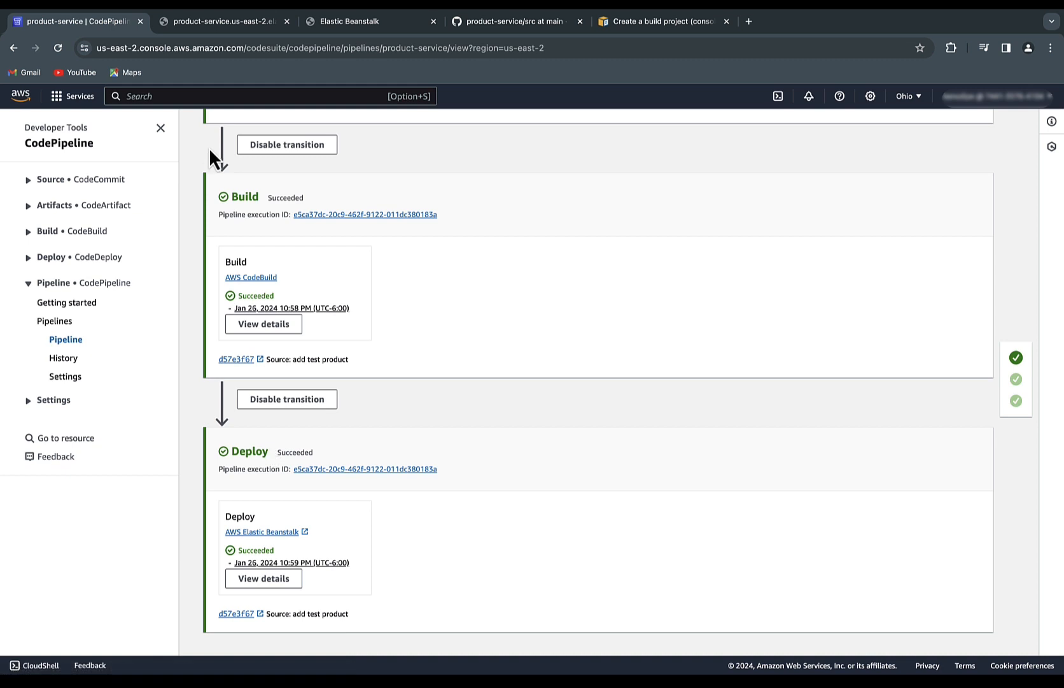
left_click(250, 26)
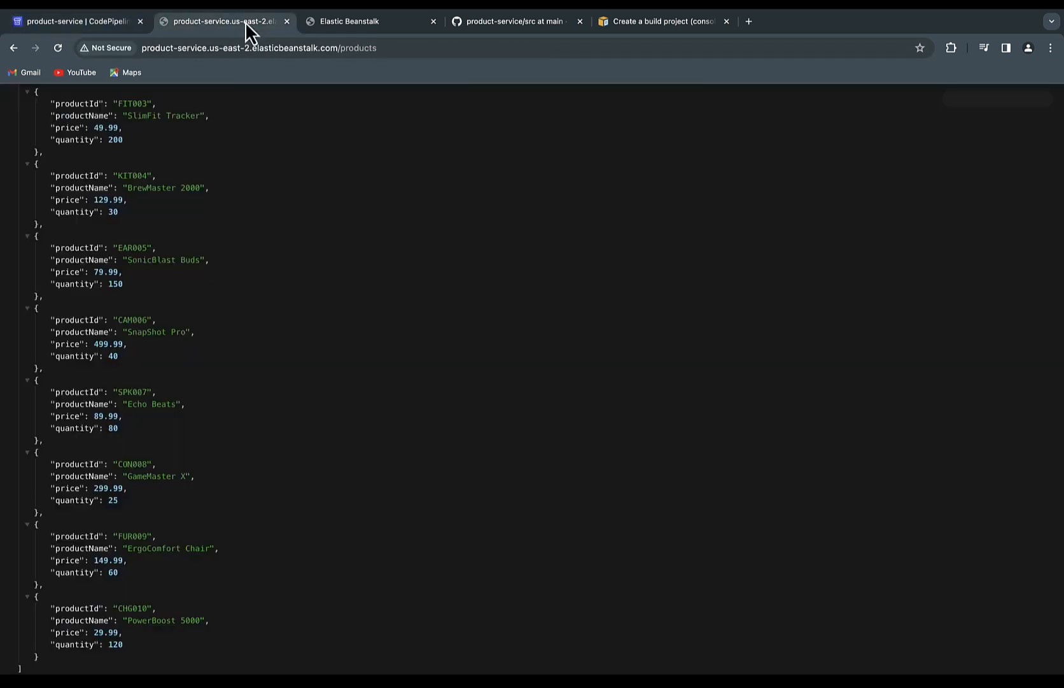
Step: Reload /products and highlight the new TEST entry 'YouTube Demo', priced 29.99 with quantity 120
left_click(401, 50)
left_click(389, 49)
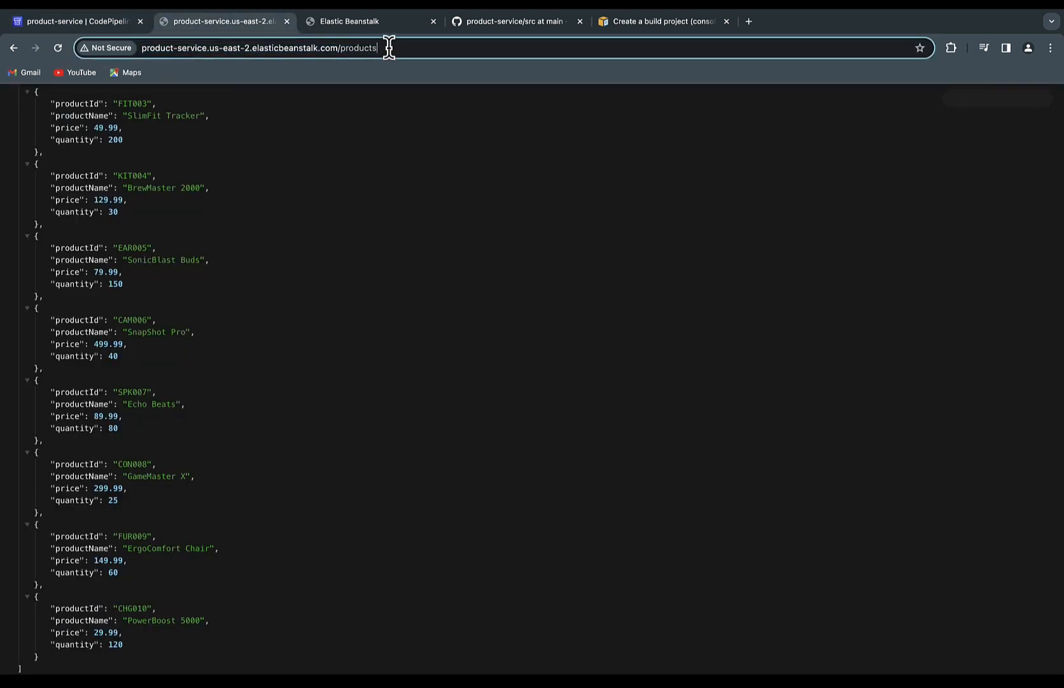
left_click(59, 47)
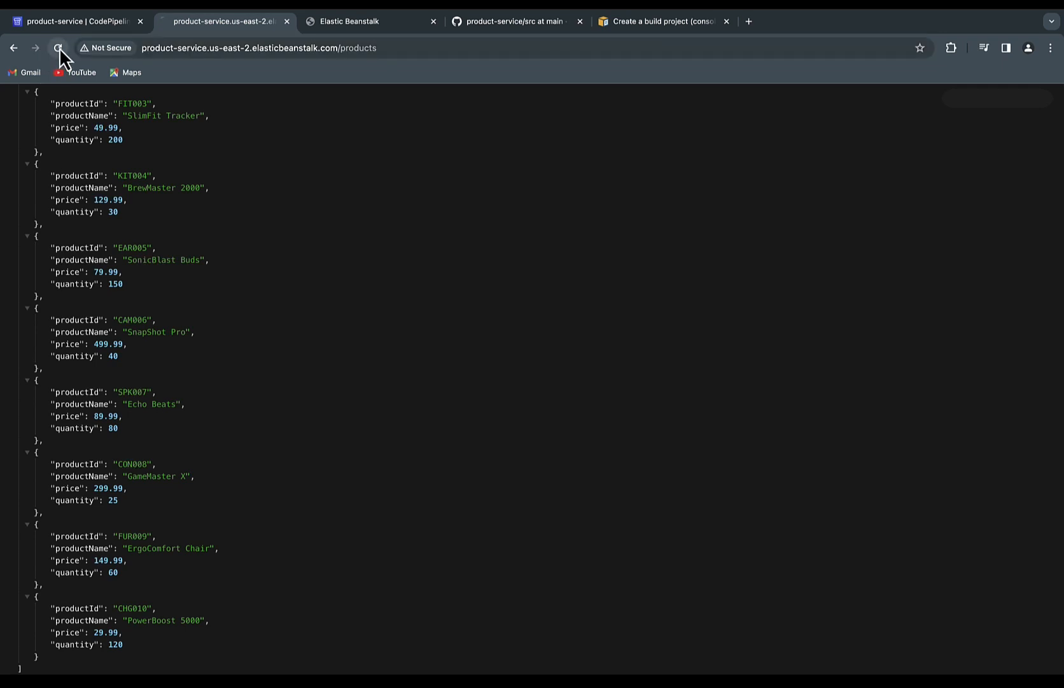
scroll(185, 245, "down", 2)
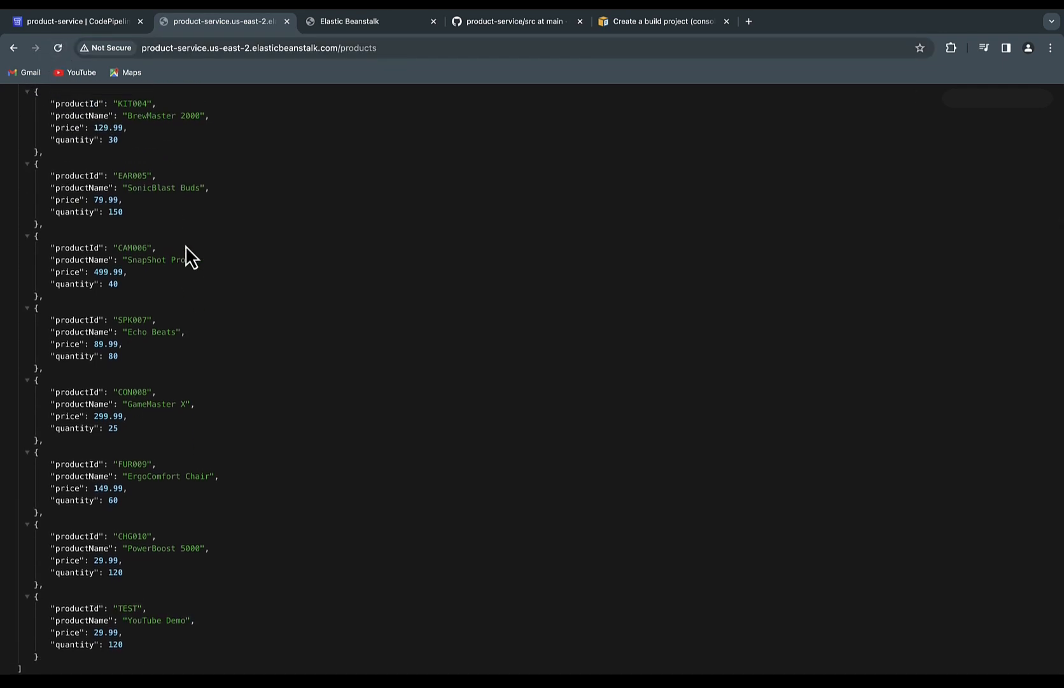
left_click_drag(148, 635, 46, 613)
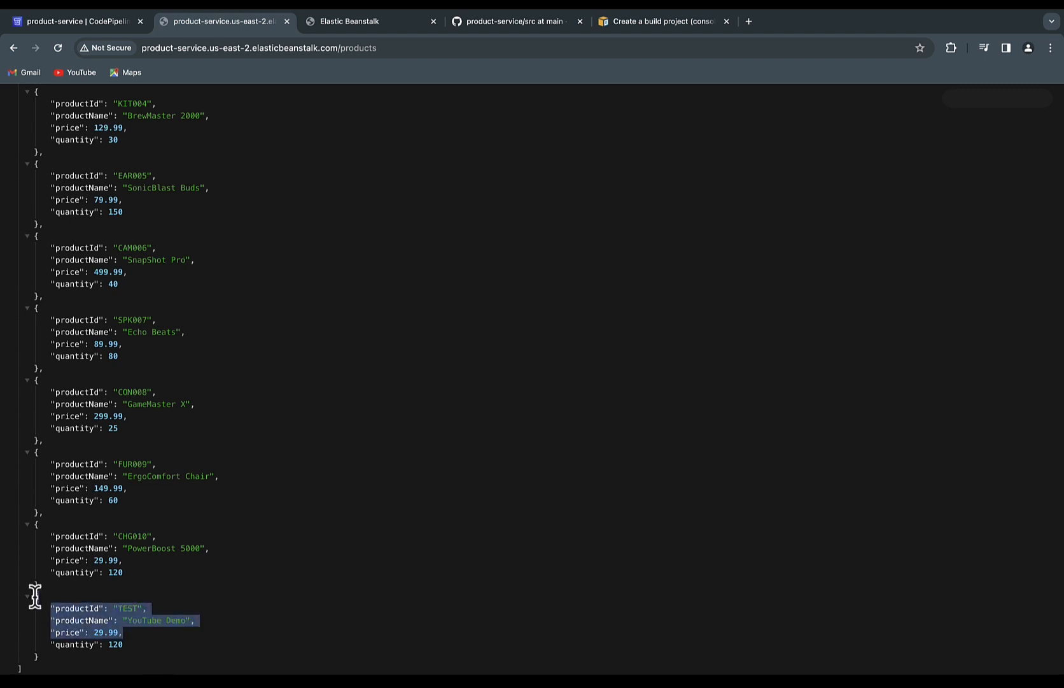
left_click_drag(129, 646, 61, 611)
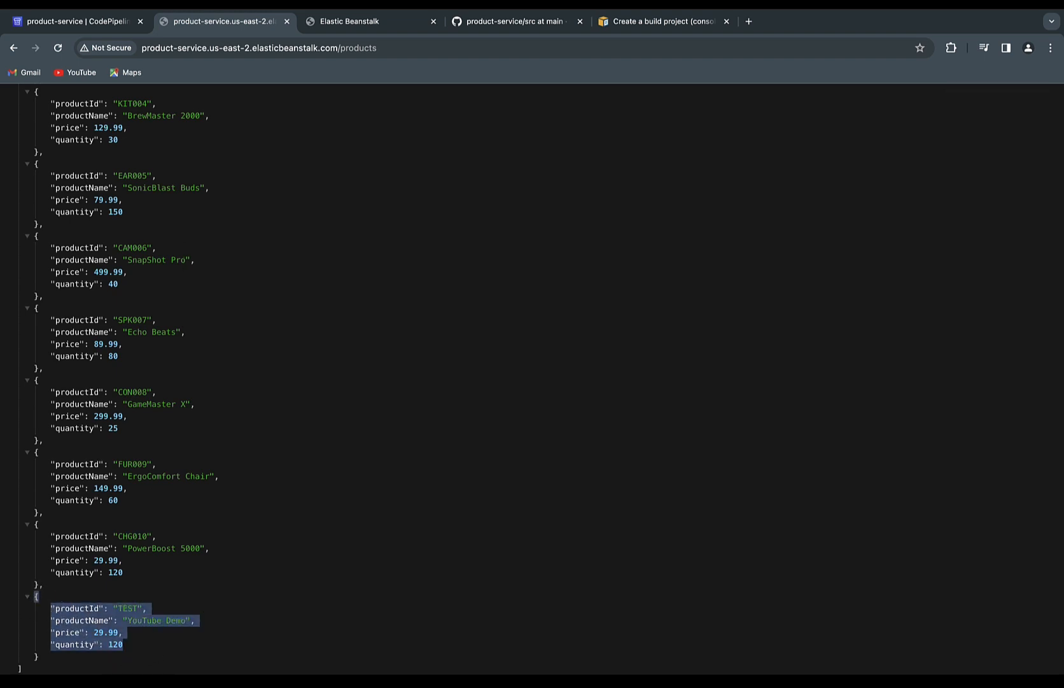